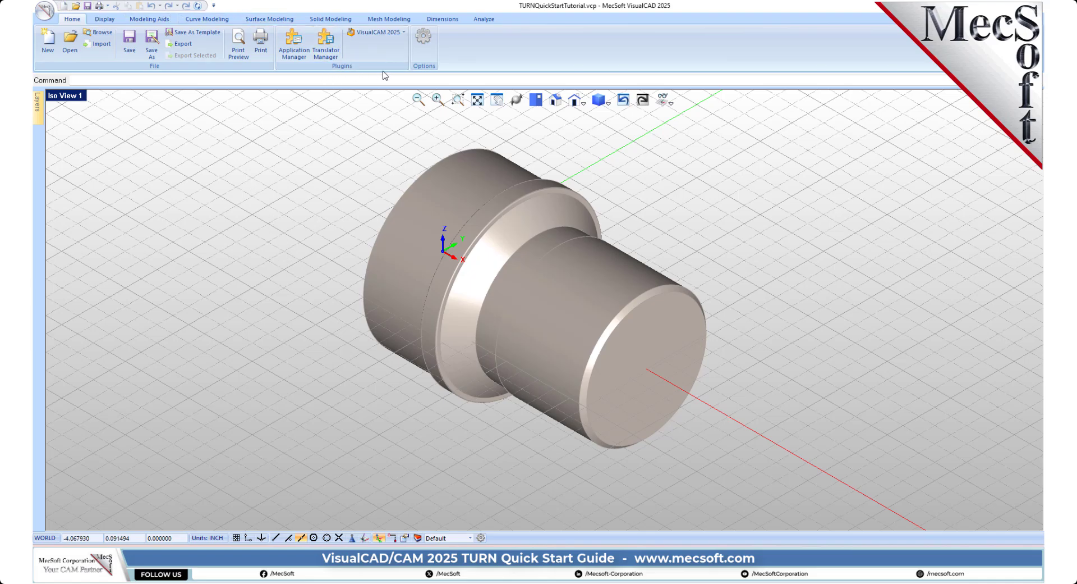
Load the TURN module and dock the Machining Objects browser beneath the Machining Browser, leaving more height for the upper one
click(404, 33)
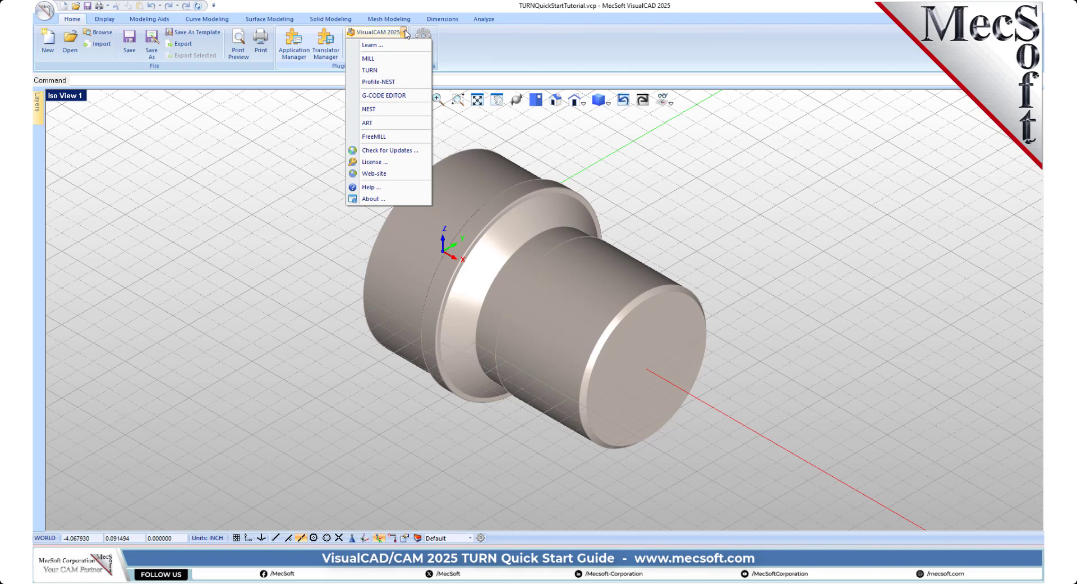
click(383, 70)
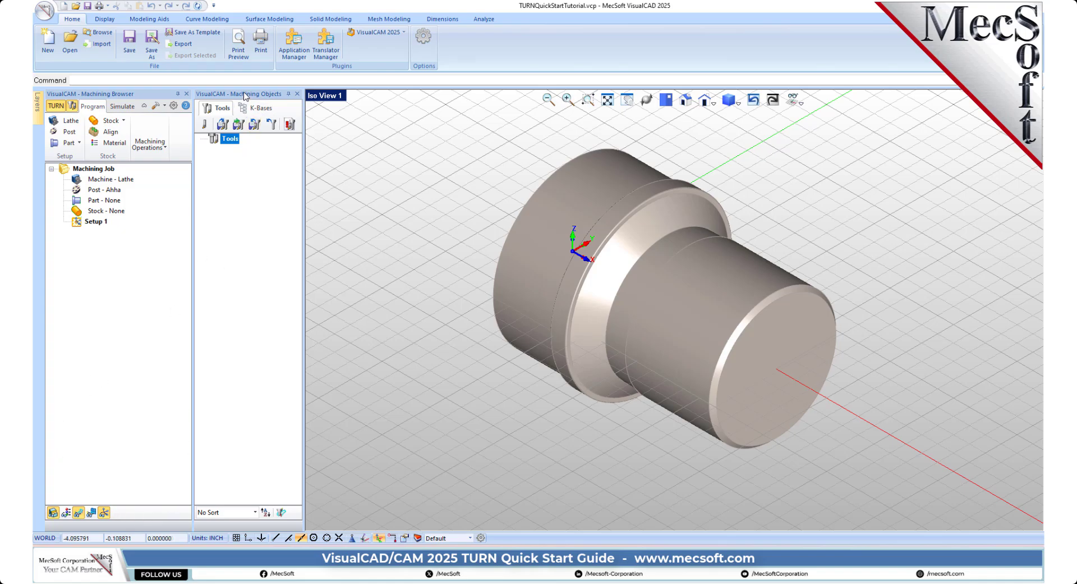
drag(245, 97, 170, 335)
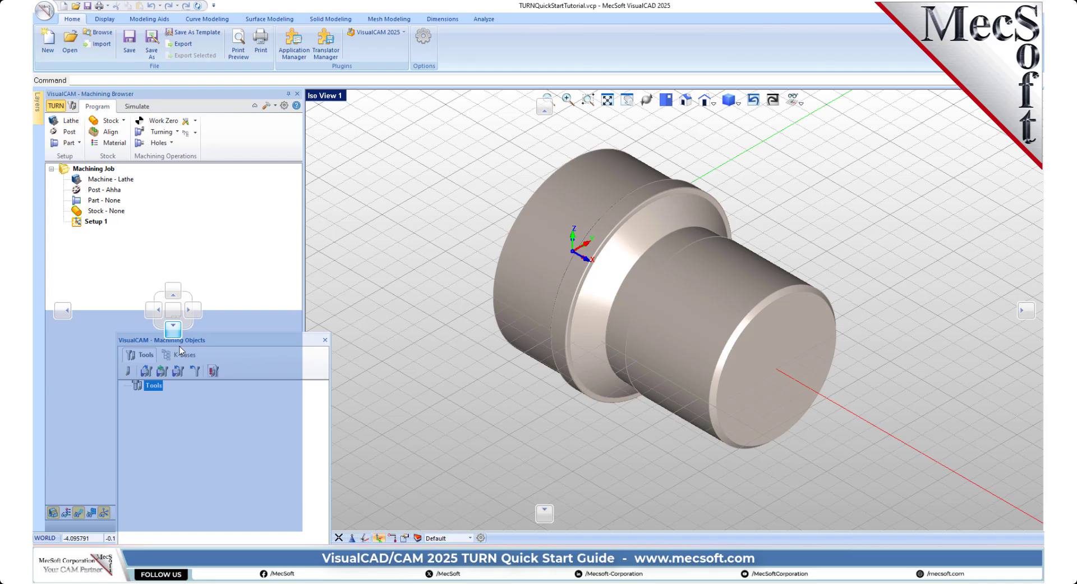
drag(179, 349, 173, 335)
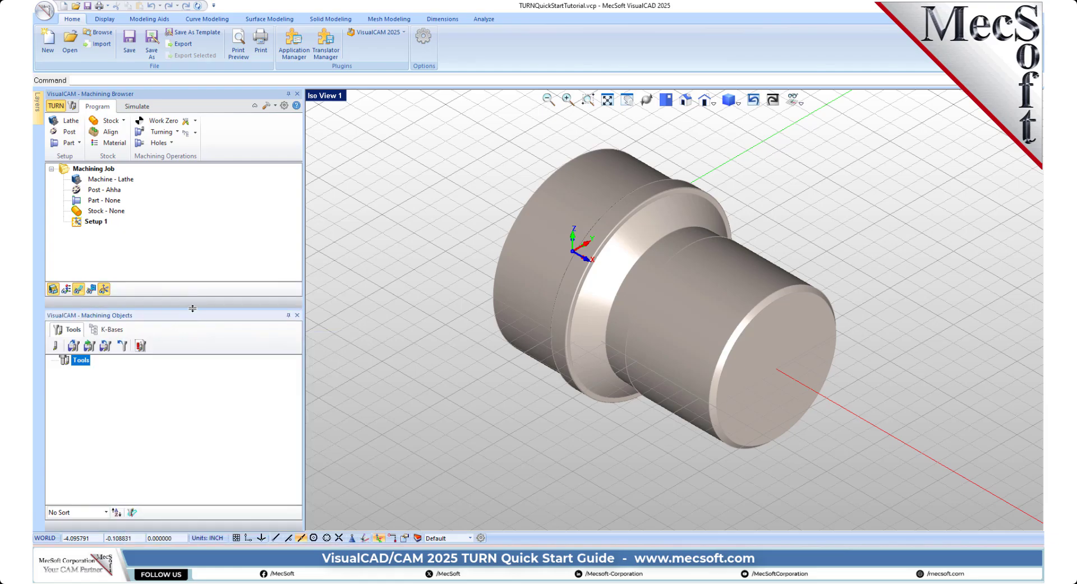
drag(193, 308, 181, 349)
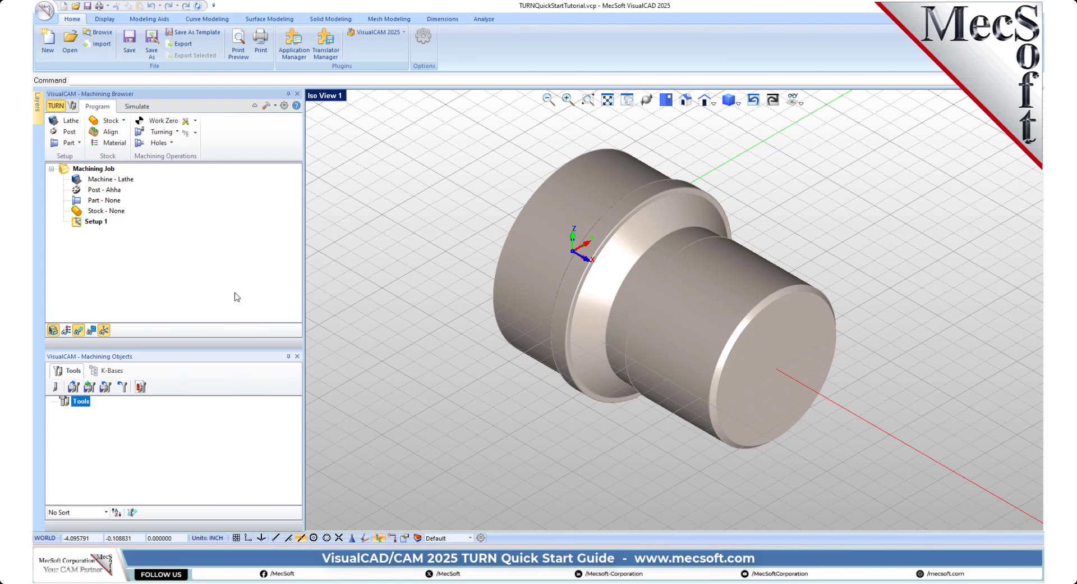
Check the simulation tools, narrow the docked browsers to widen the model view, and return to the programming tools
click(137, 106)
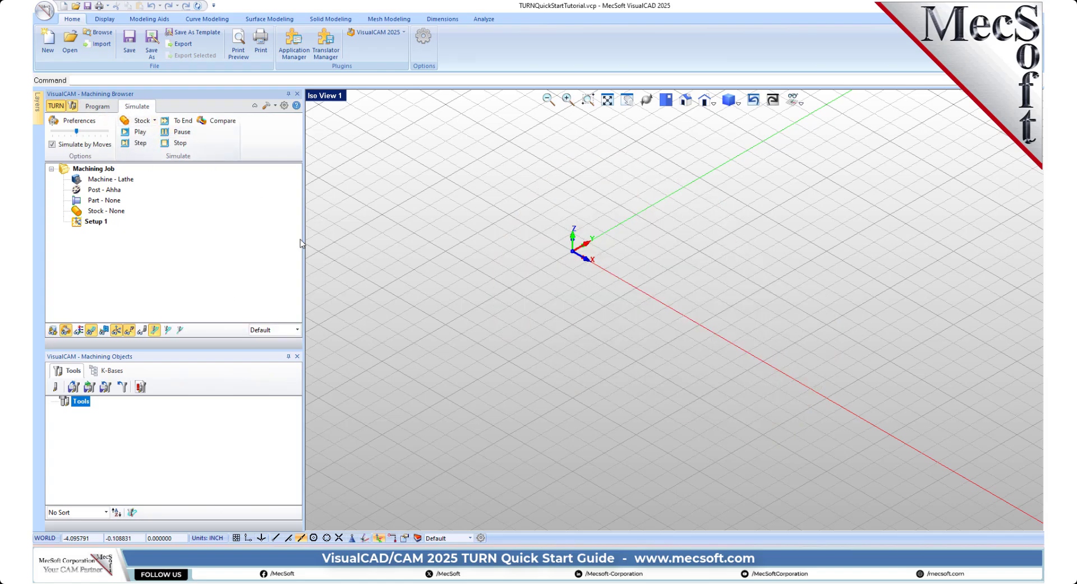
drag(303, 239, 248, 260)
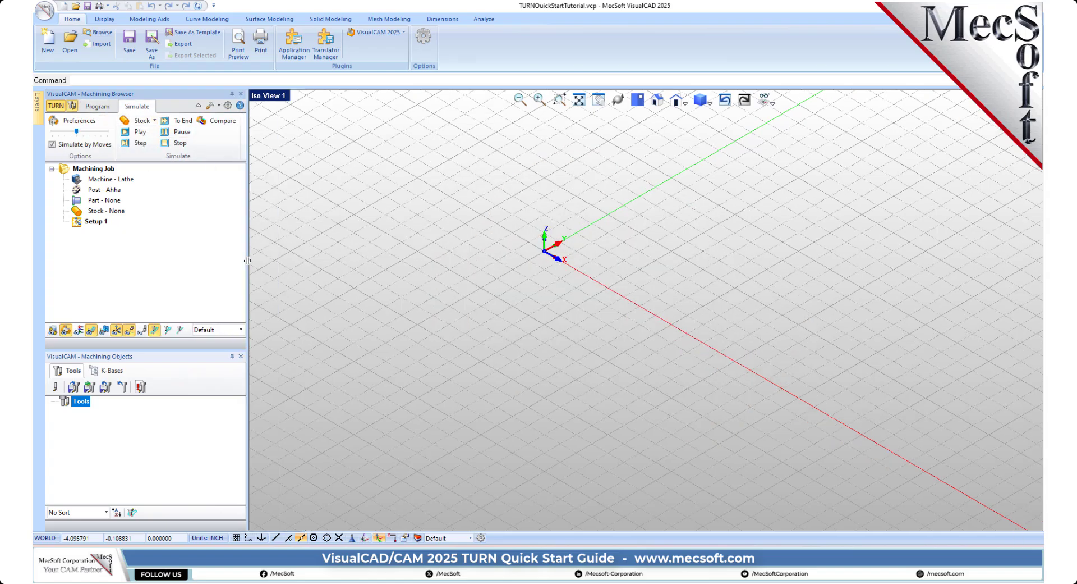
click(97, 106)
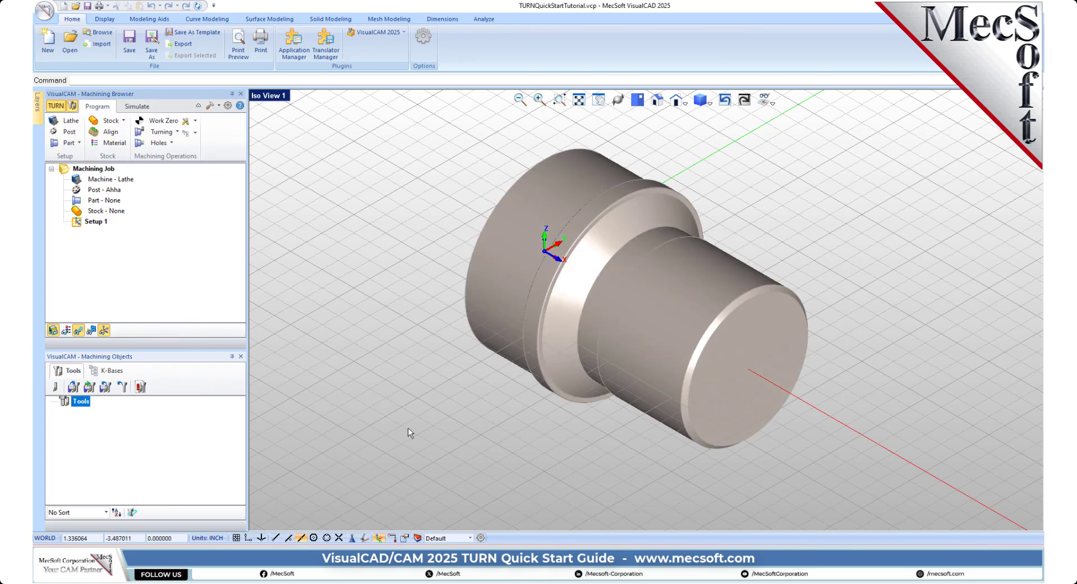
scroll(666, 232, up, 1)
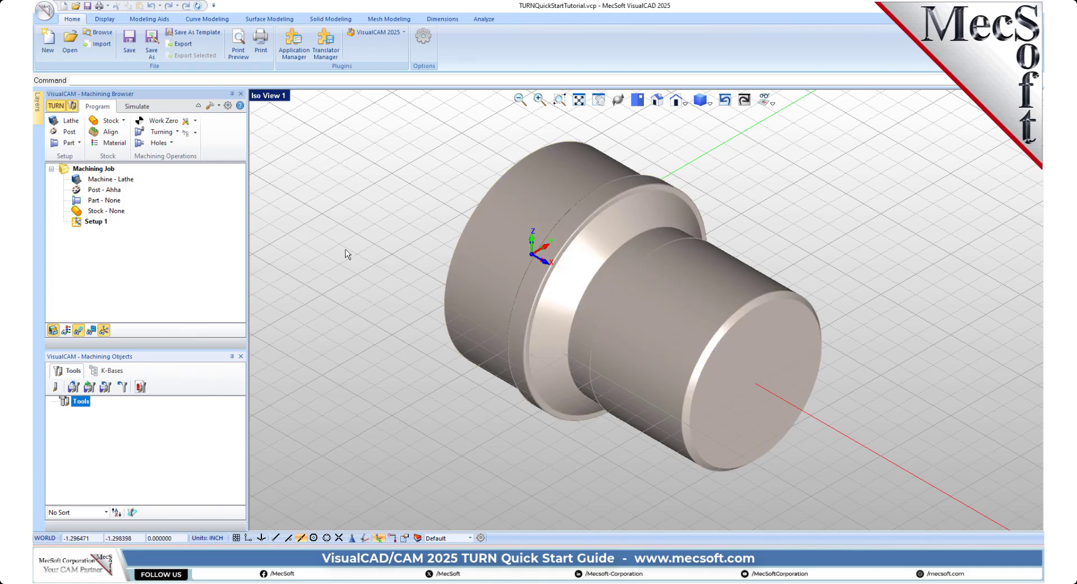
Examine the part files in the VisualCAM 2025 QuickStart folder and leave without opening one
click(69, 40)
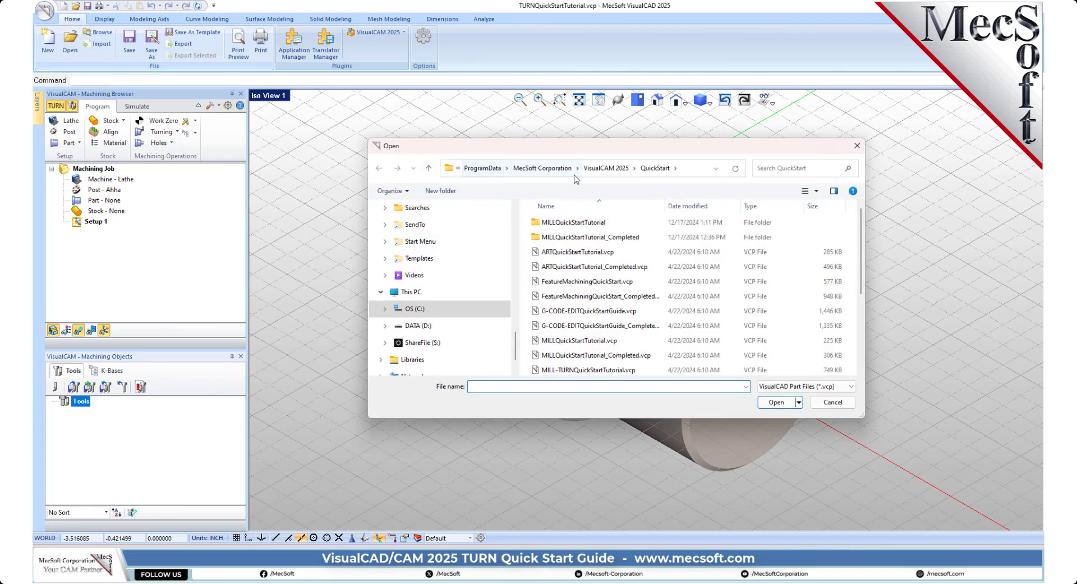
click(699, 174)
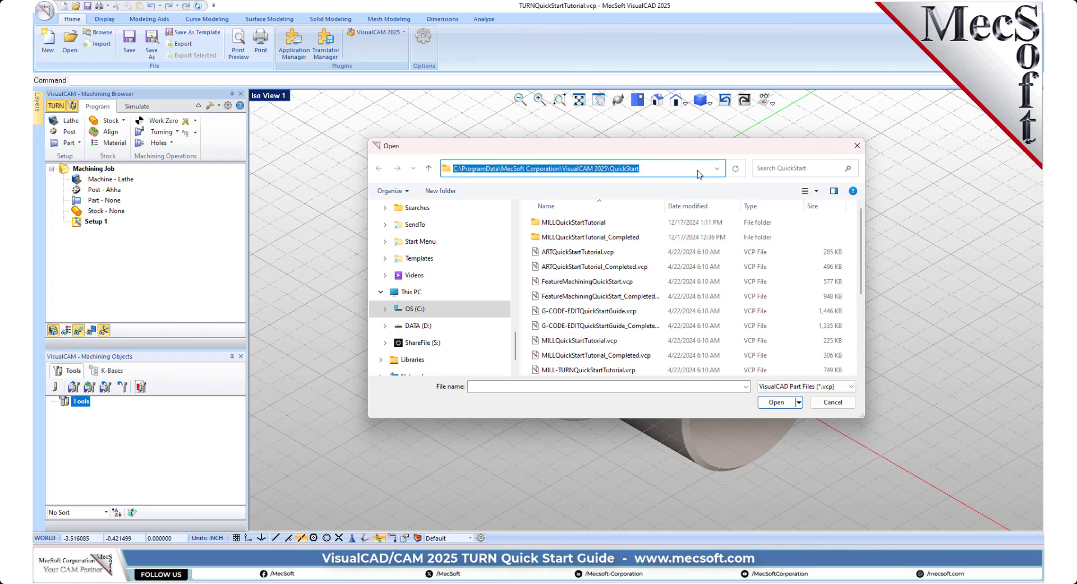
scroll(685, 314, down, 3)
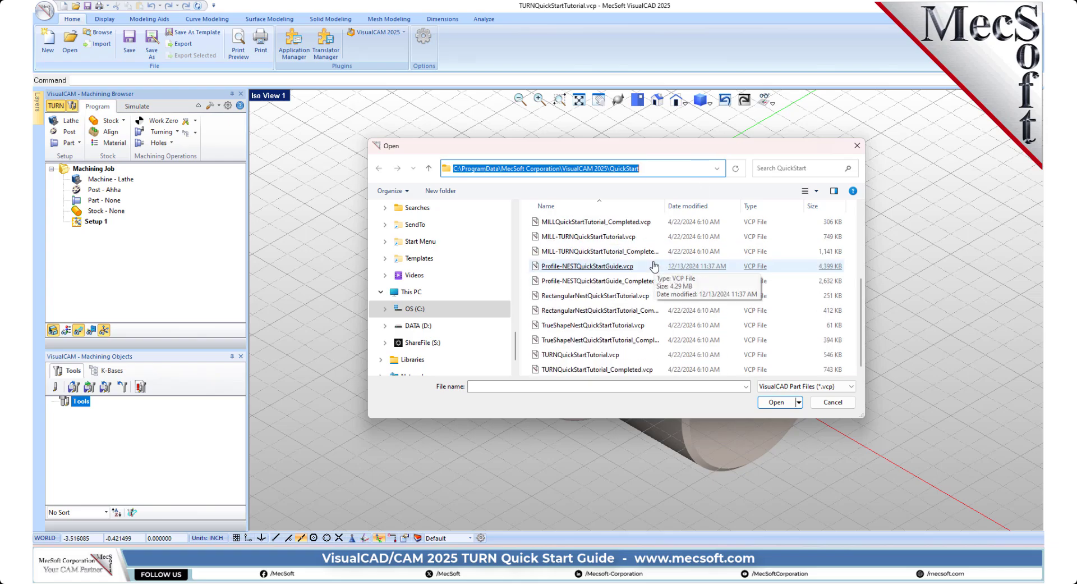
scroll(620, 364, up, 3)
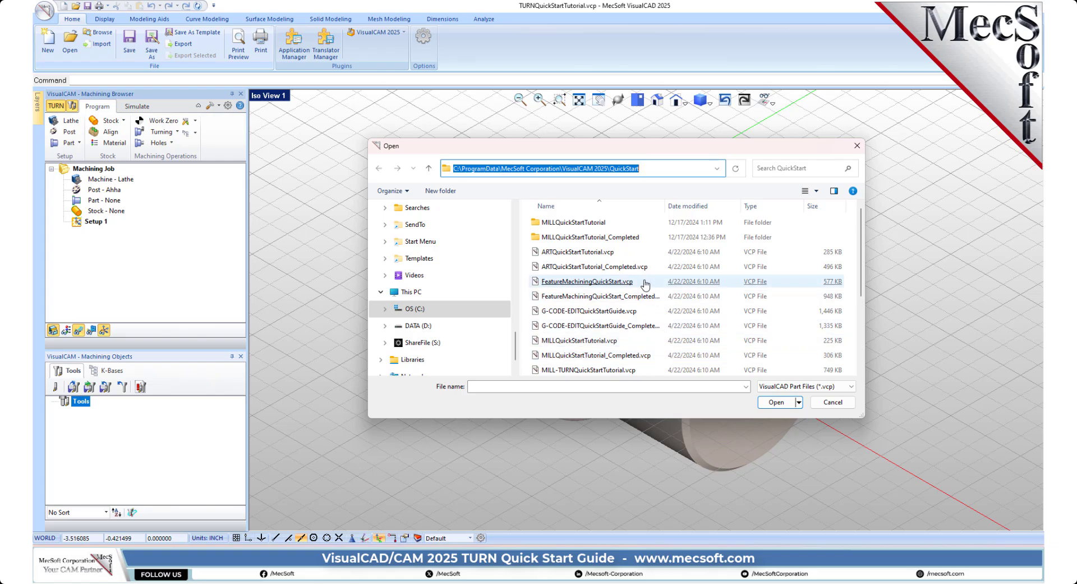
scroll(646, 284, down, 3)
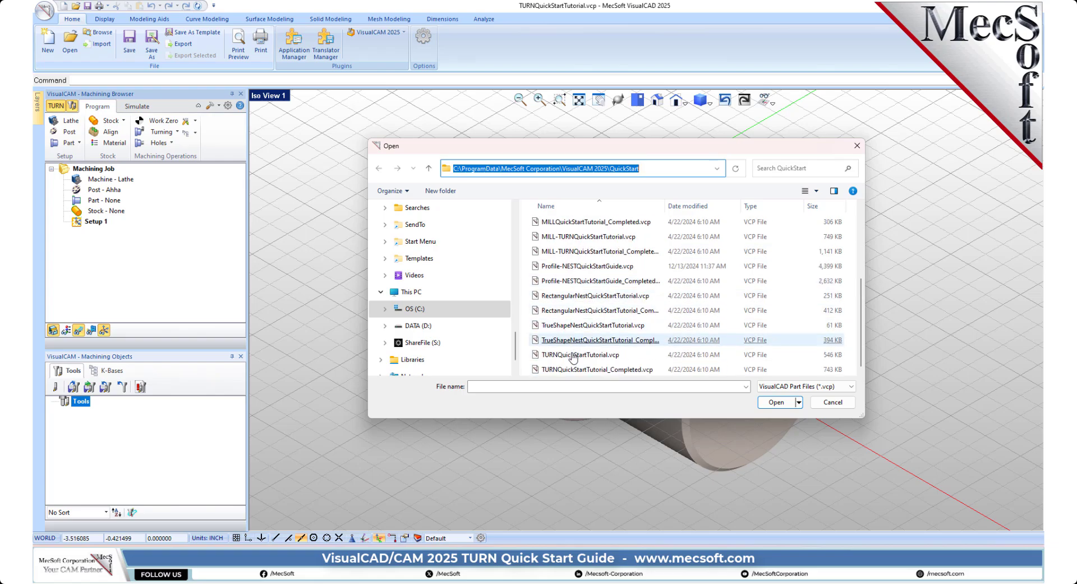
click(835, 404)
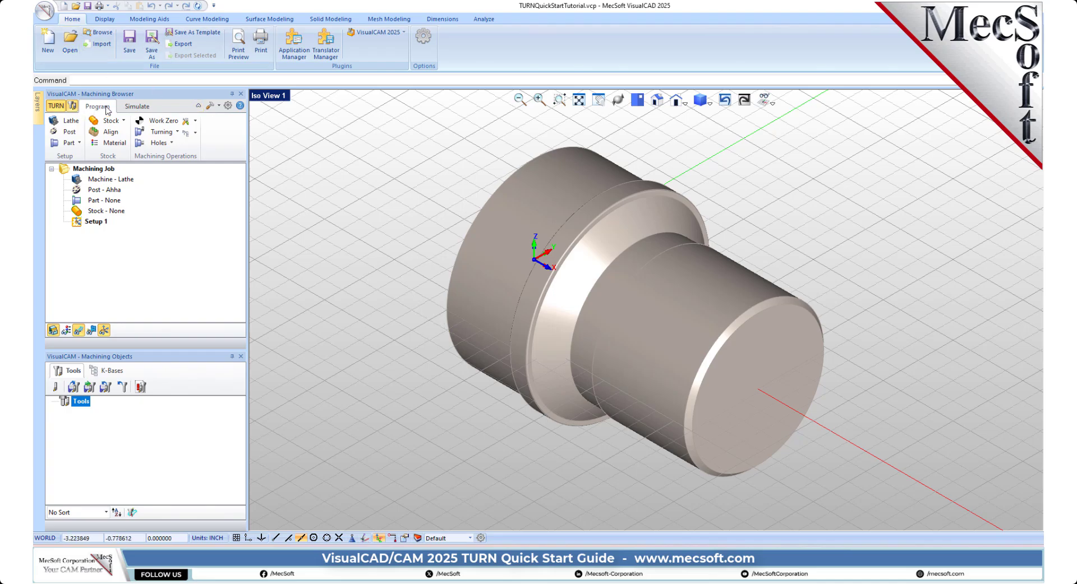
Set the lathe's maximum RPM to 10 in the machine tool setup and select the machine entry in the machining job
click(70, 121)
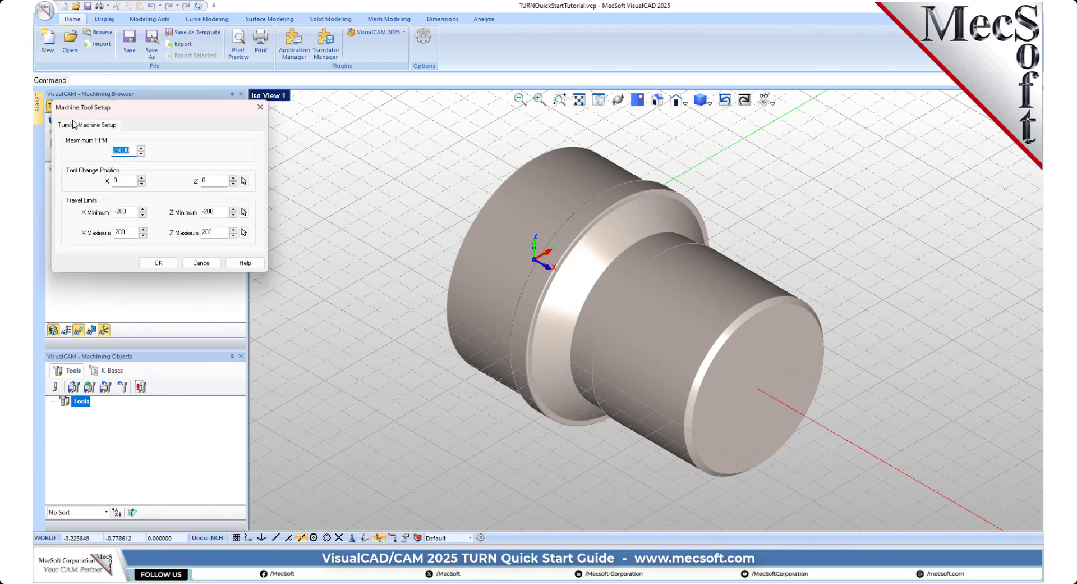
drag(147, 109, 312, 180)
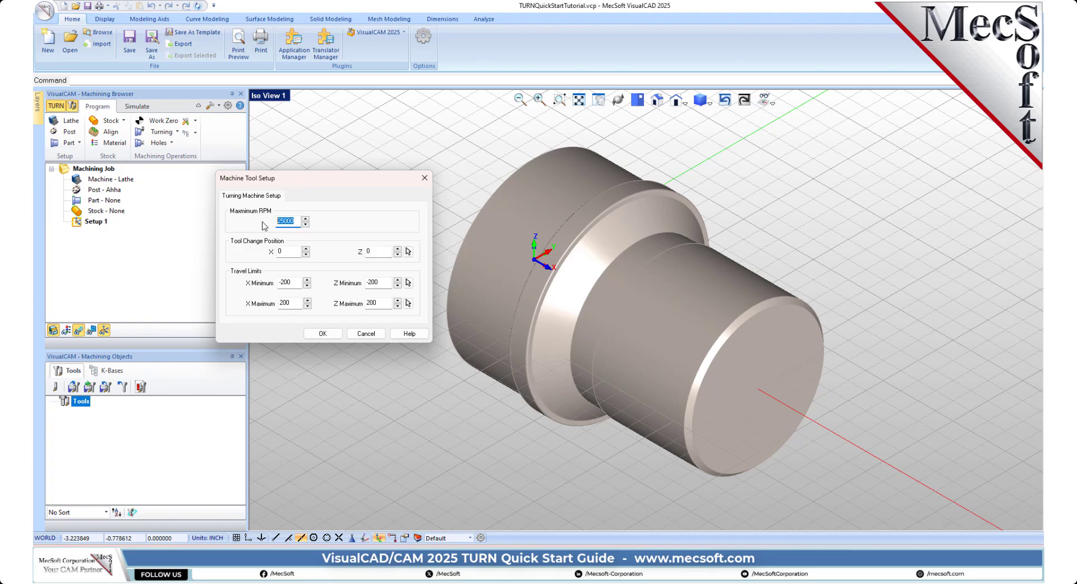
text(10)
click(323, 333)
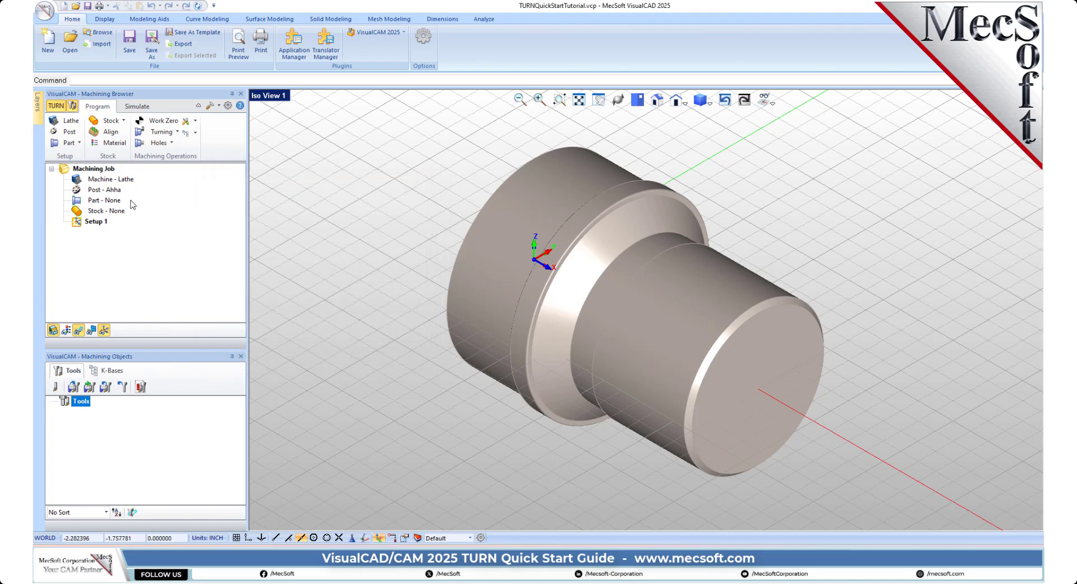
click(89, 179)
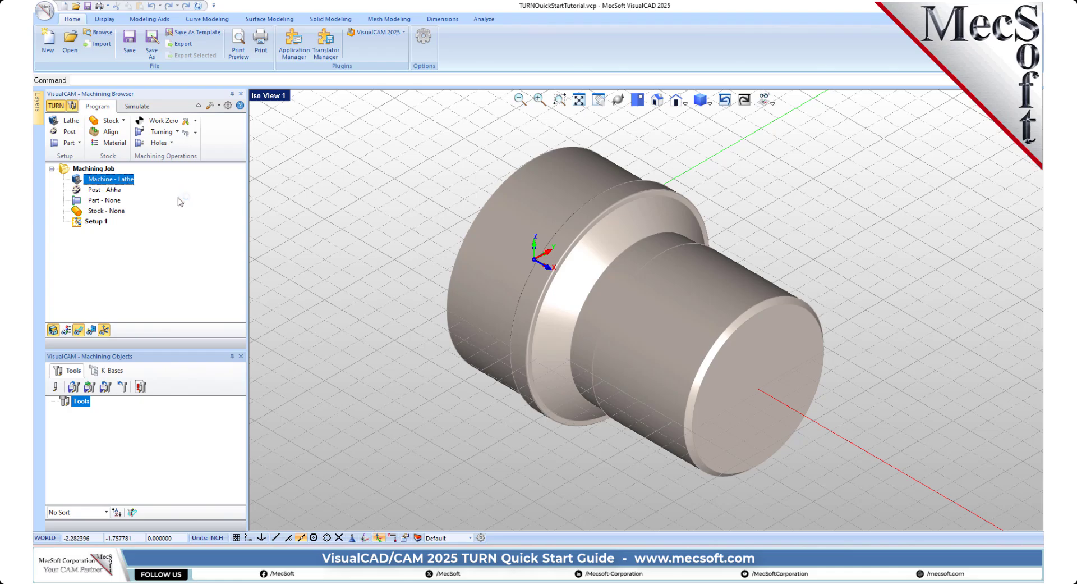
Set Fanuc as the current legacy (.spm) post-processor for the machining job
click(70, 132)
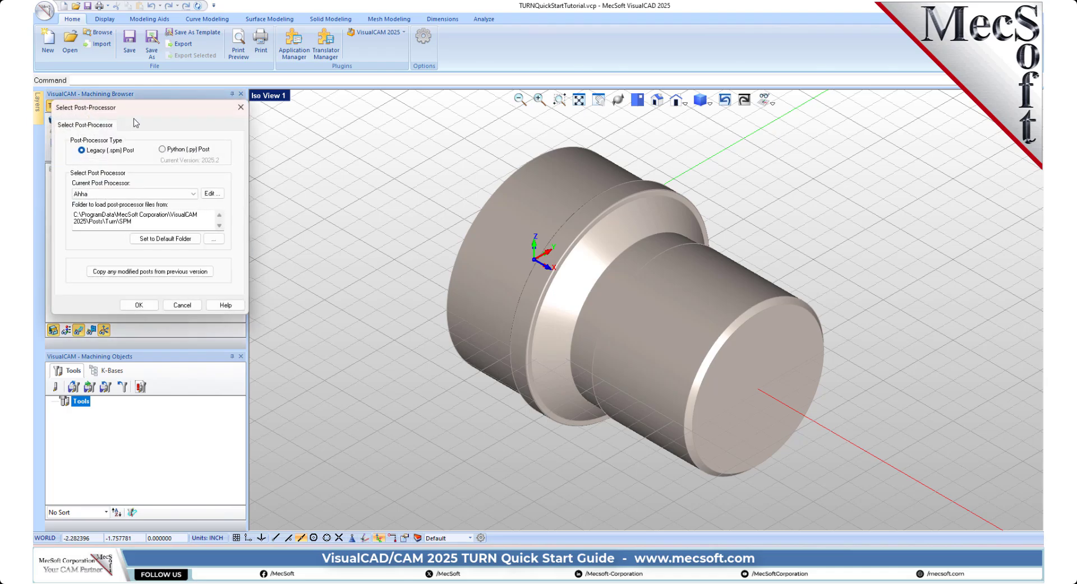
drag(136, 114, 250, 124)
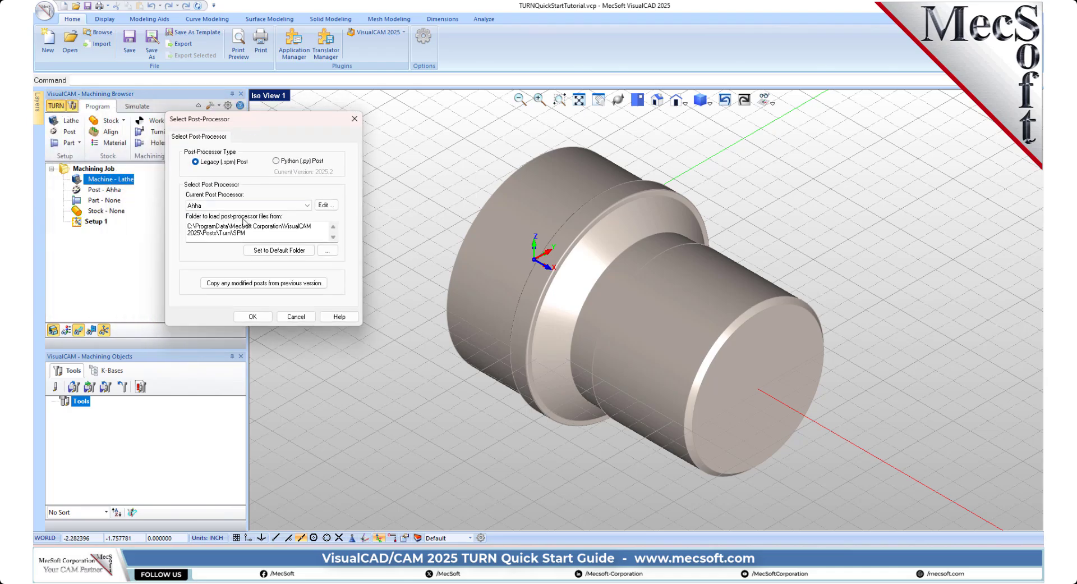
click(307, 205)
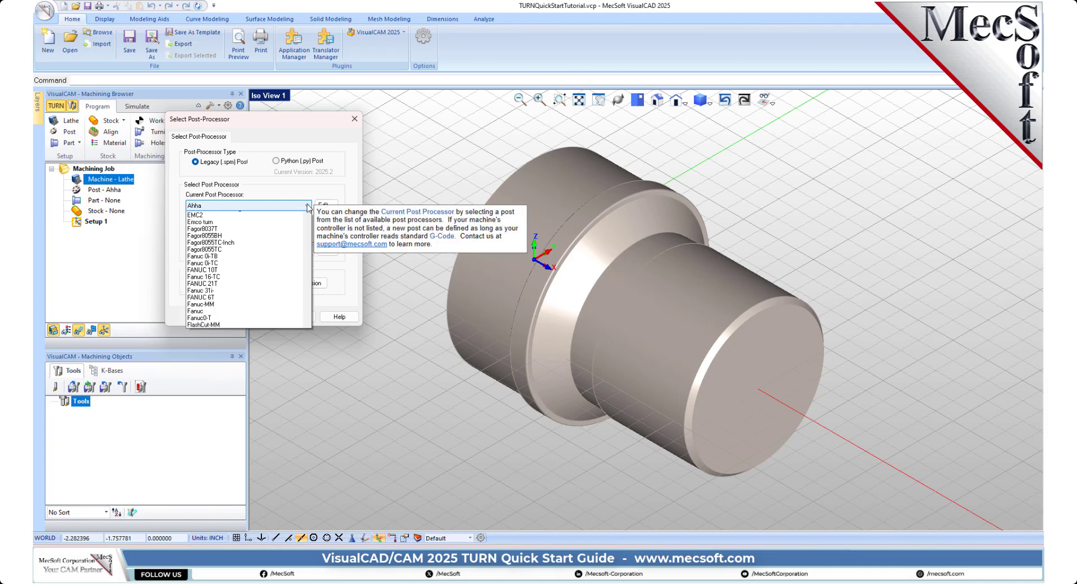
drag(308, 233, 308, 279)
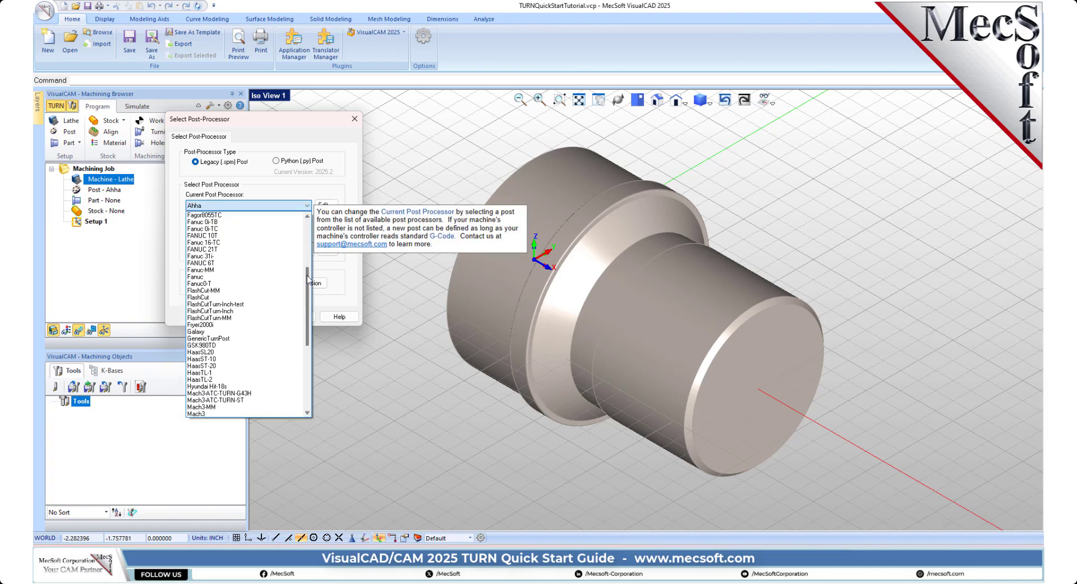
click(210, 279)
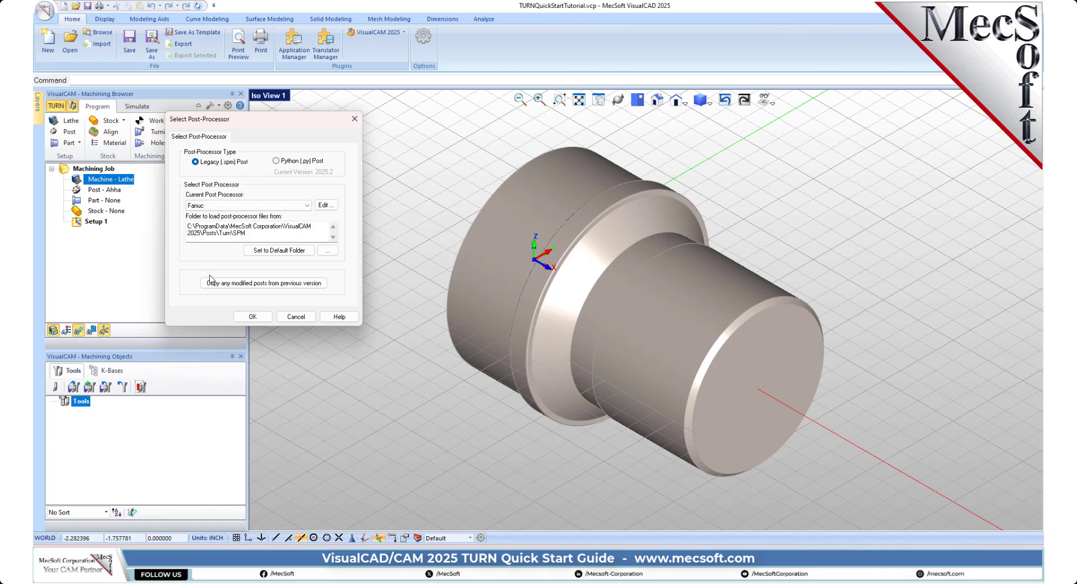
click(252, 316)
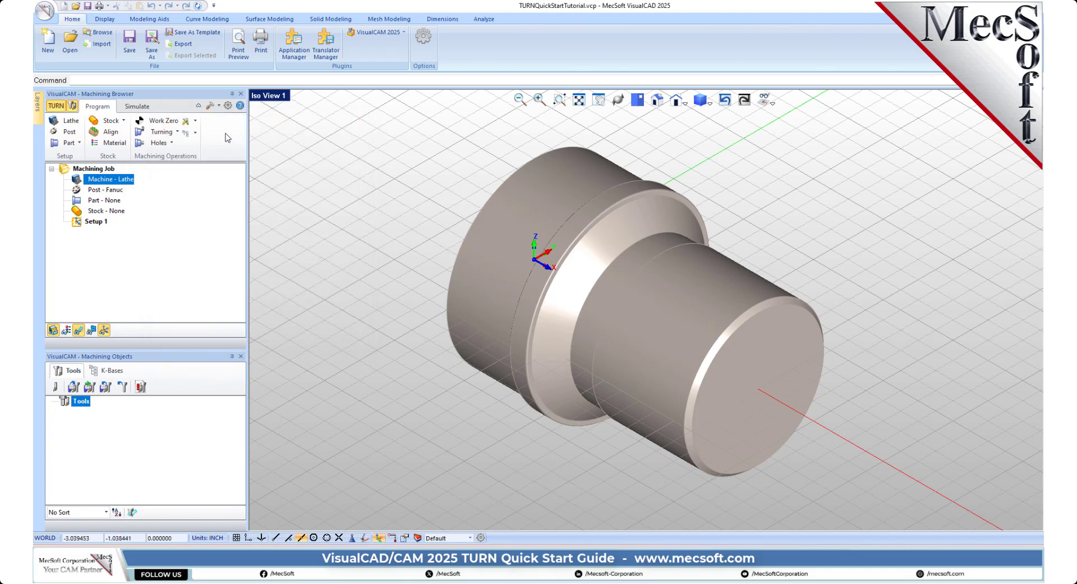
Choose .nc as the posted file extension in the post-processor preferences and select the job's post entry
click(228, 106)
click(432, 219)
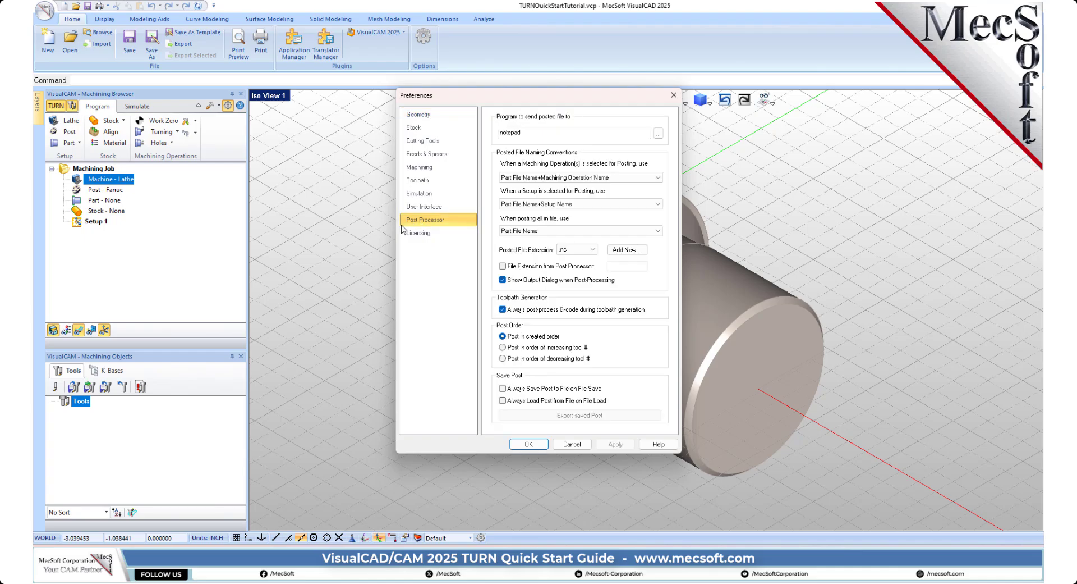
click(593, 249)
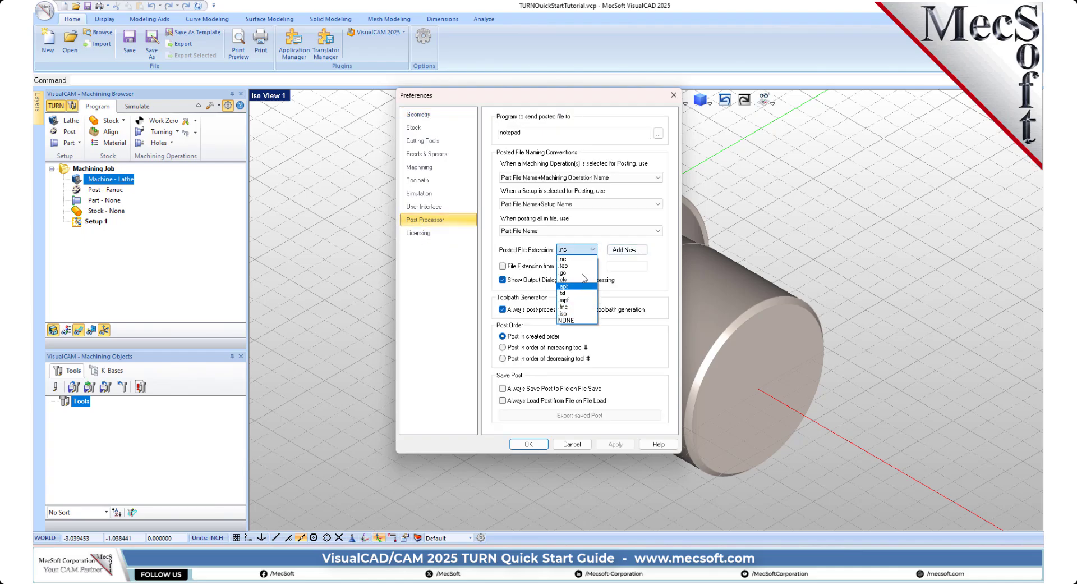
click(567, 259)
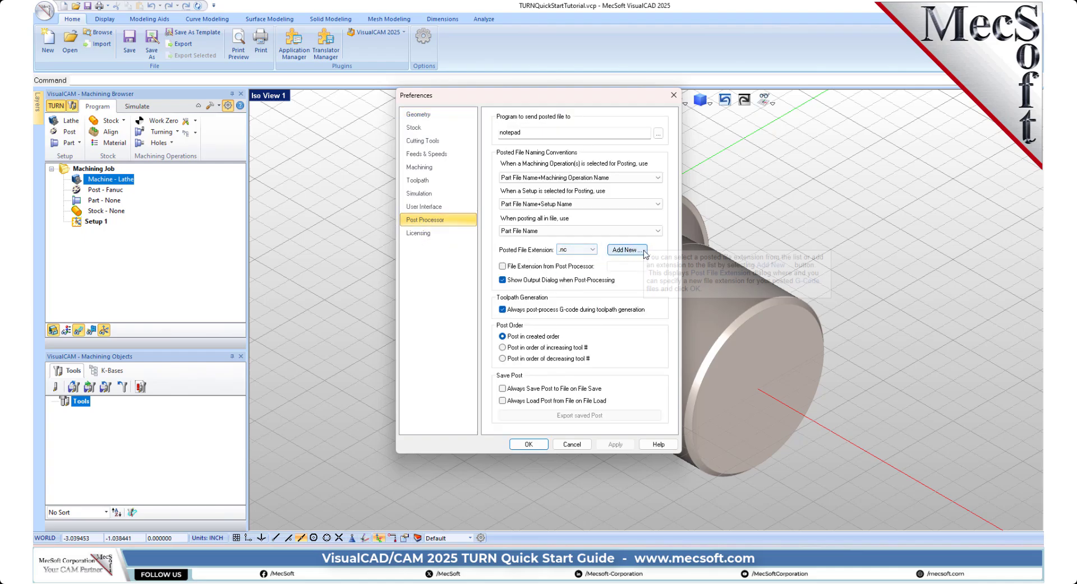
click(529, 444)
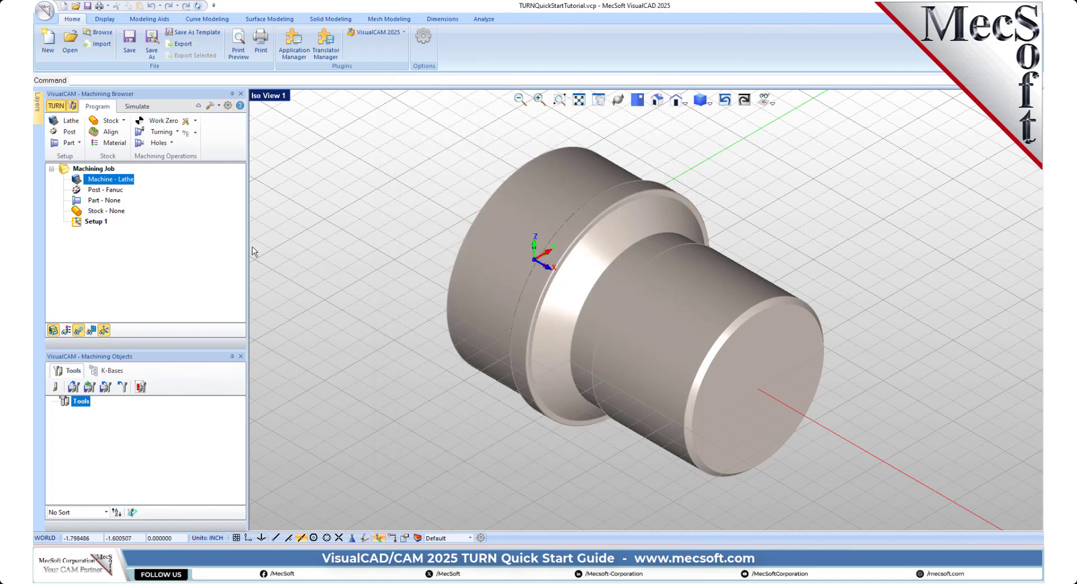
click(84, 191)
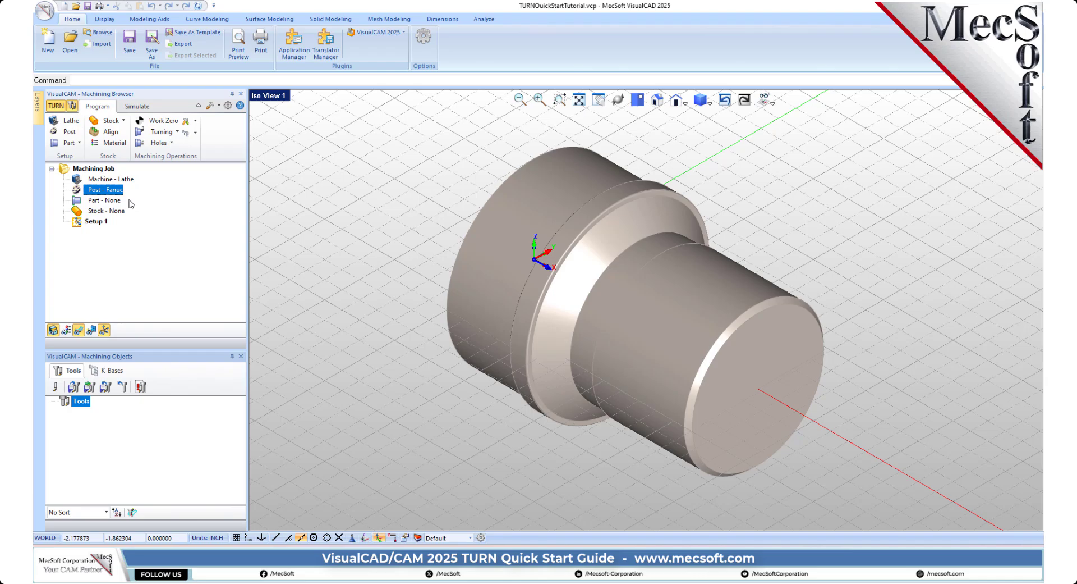
Define the turned part geometry by selecting the whole solid model as the part surface and save the selection
click(79, 143)
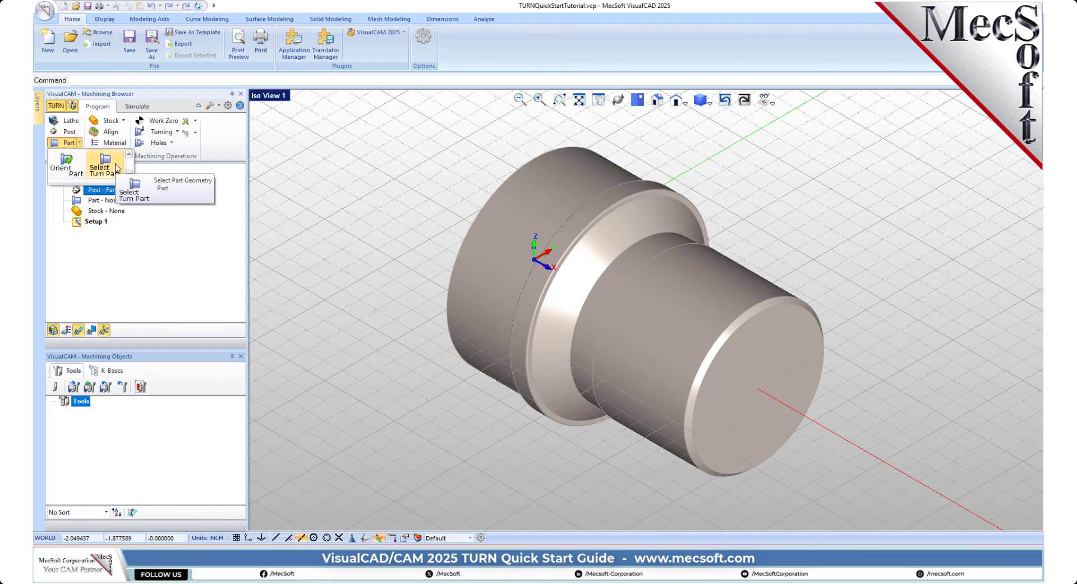
click(117, 168)
drag(166, 108, 255, 128)
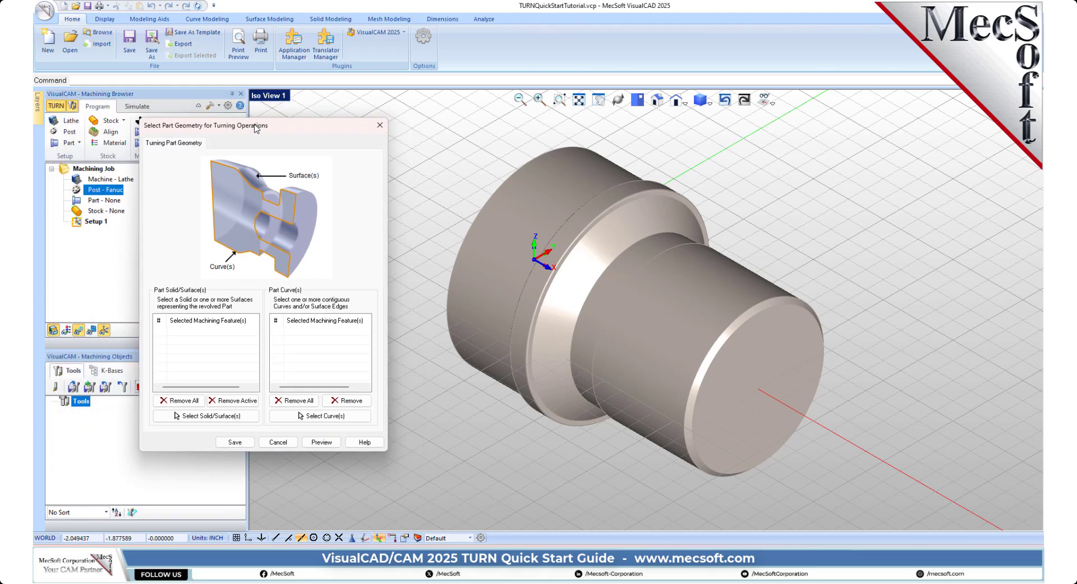
click(209, 416)
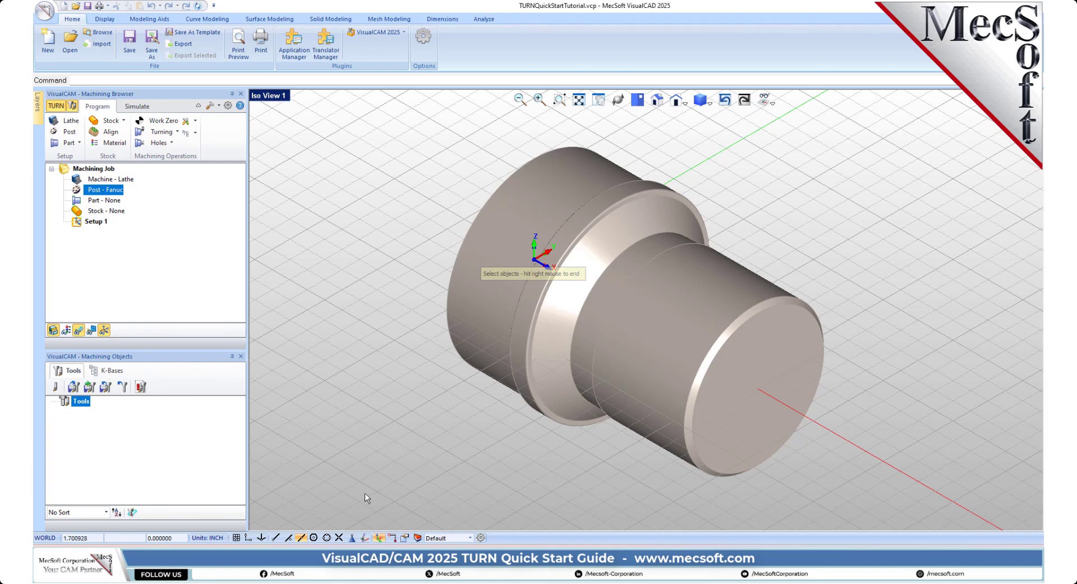
drag(337, 503, 943, 119)
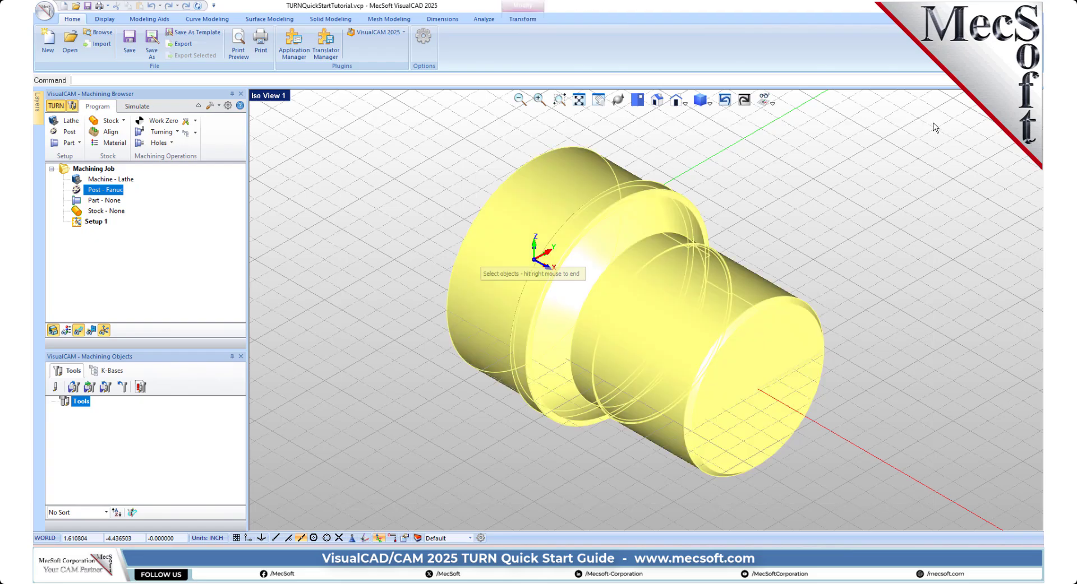
right_click(460, 203)
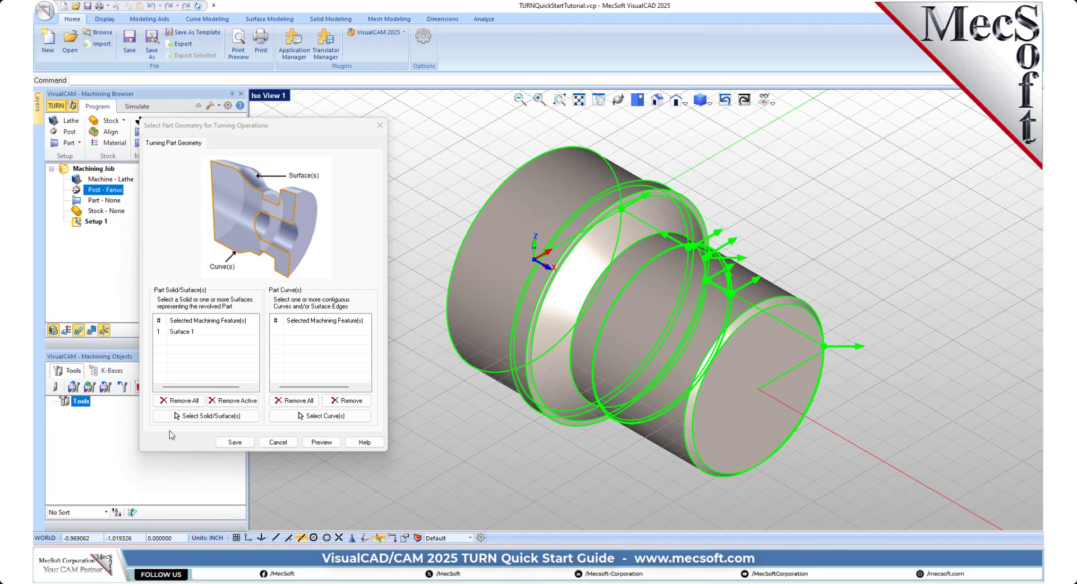
click(182, 343)
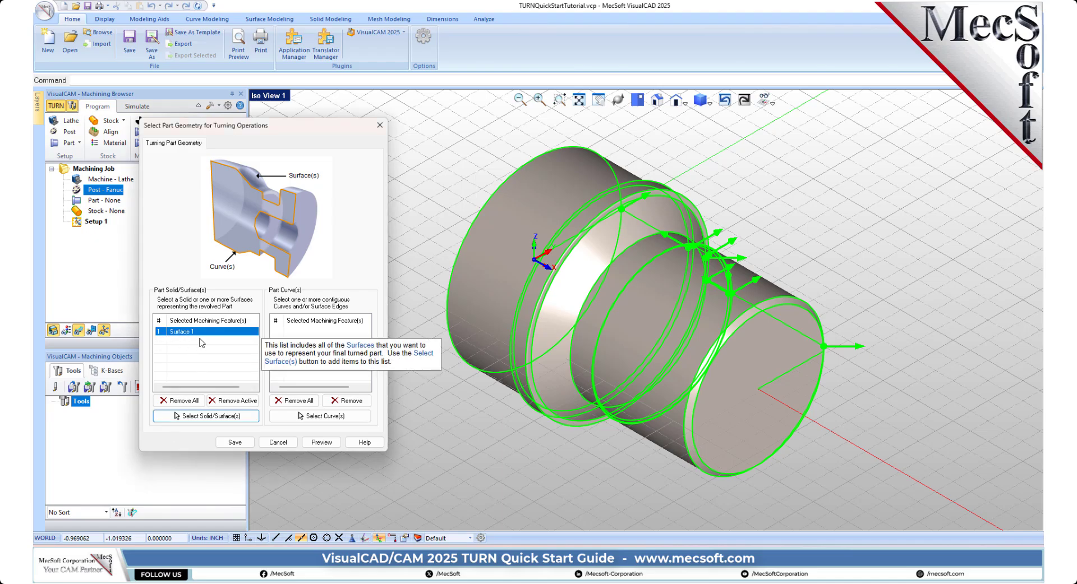
click(233, 442)
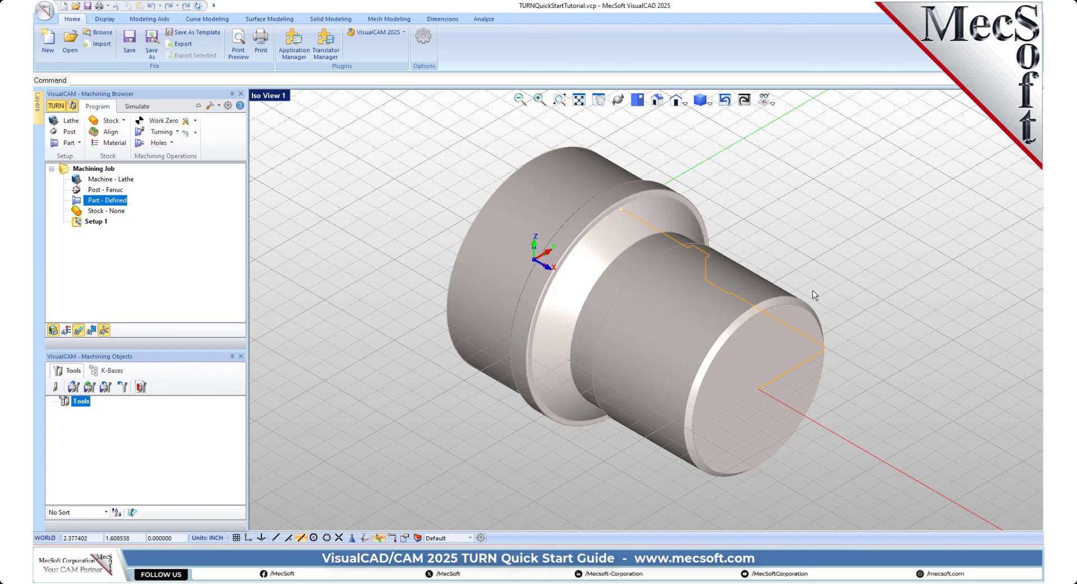
Create a cylinder stock around the part with outer radius 1.5 and outer length 3.25
click(638, 100)
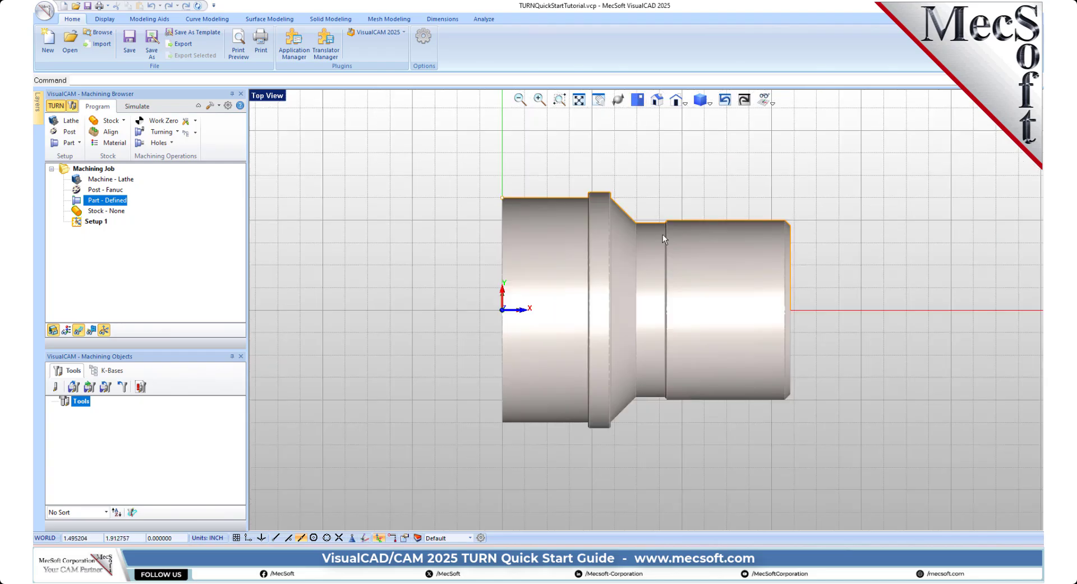
scroll(700, 205, up, 1)
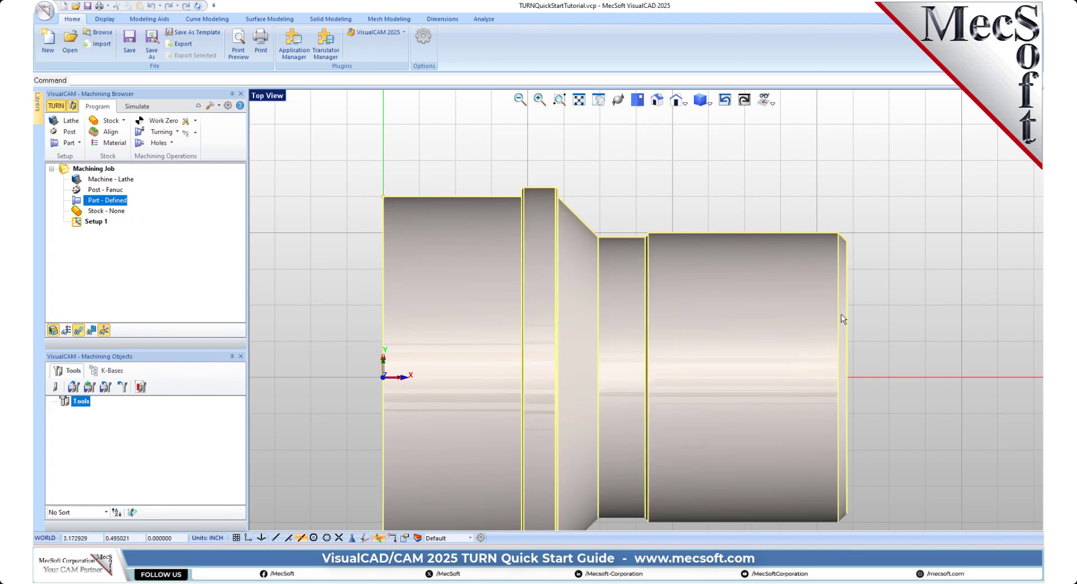
click(657, 99)
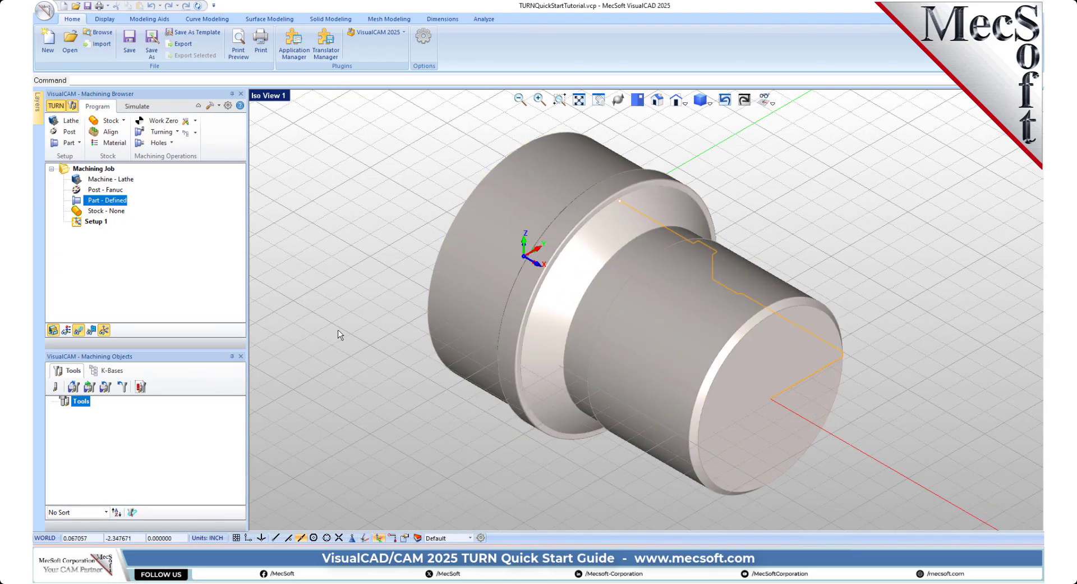
click(112, 121)
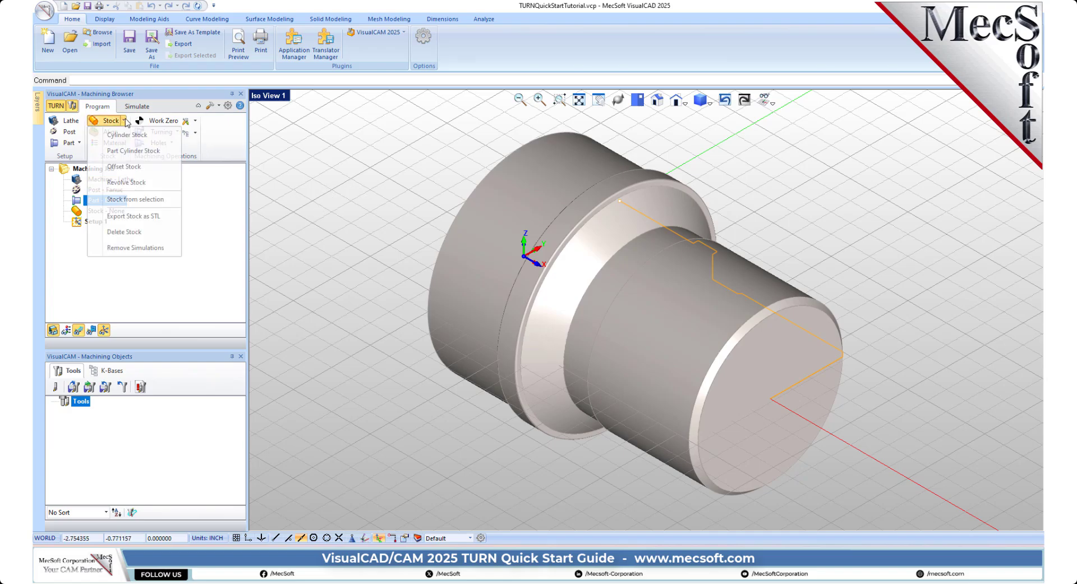
click(176, 137)
drag(170, 105, 264, 135)
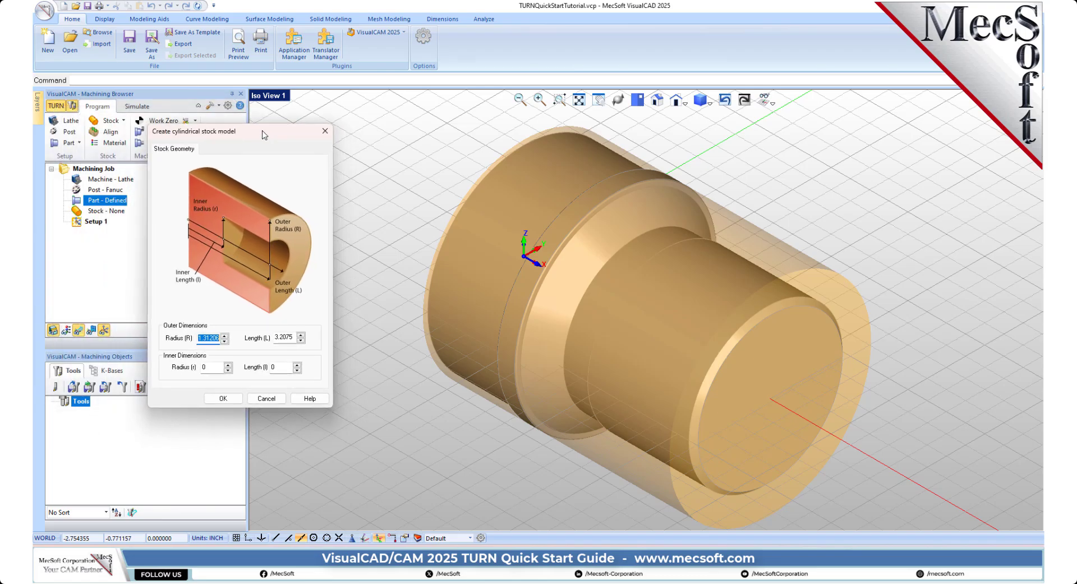
click(206, 339)
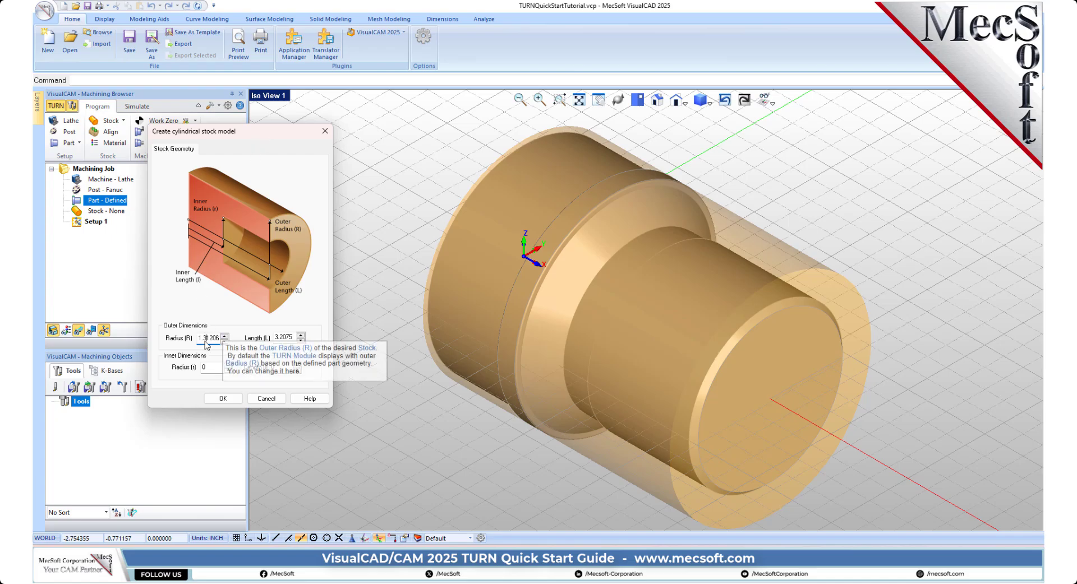
double_click(205, 339)
text(1.5)
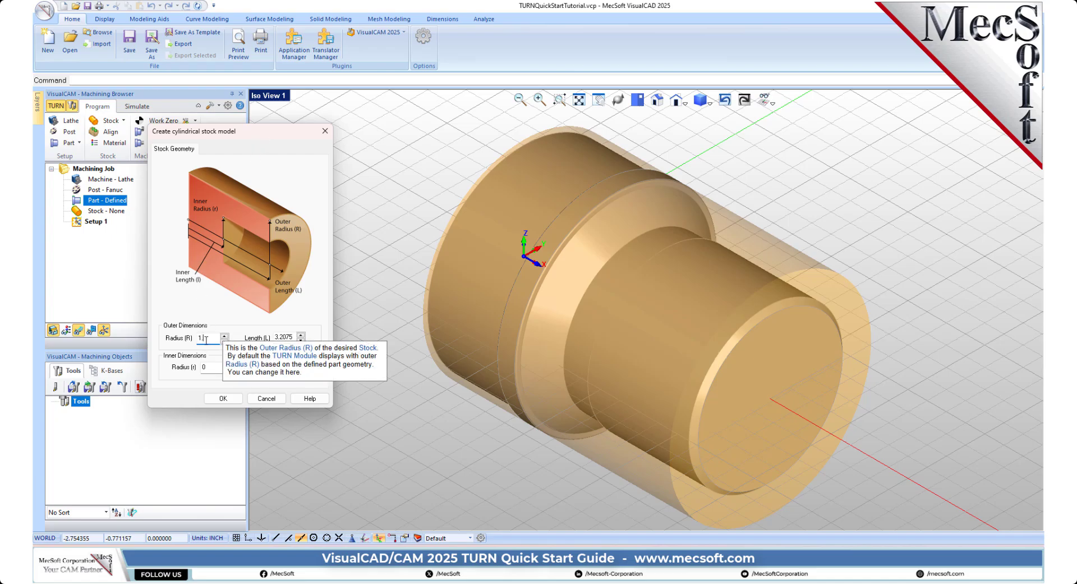
double_click(283, 336)
text(3)
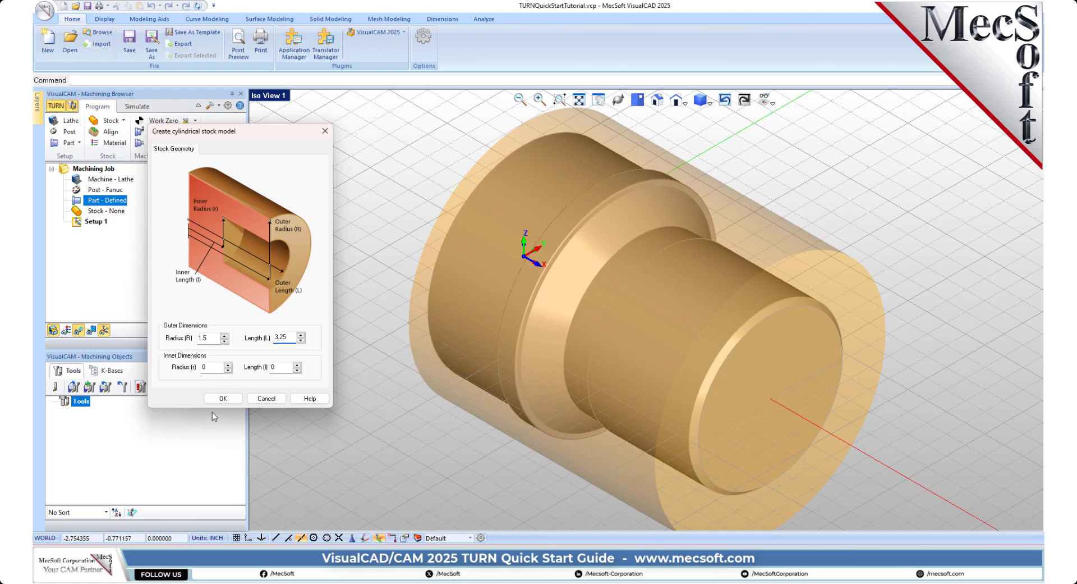
click(223, 397)
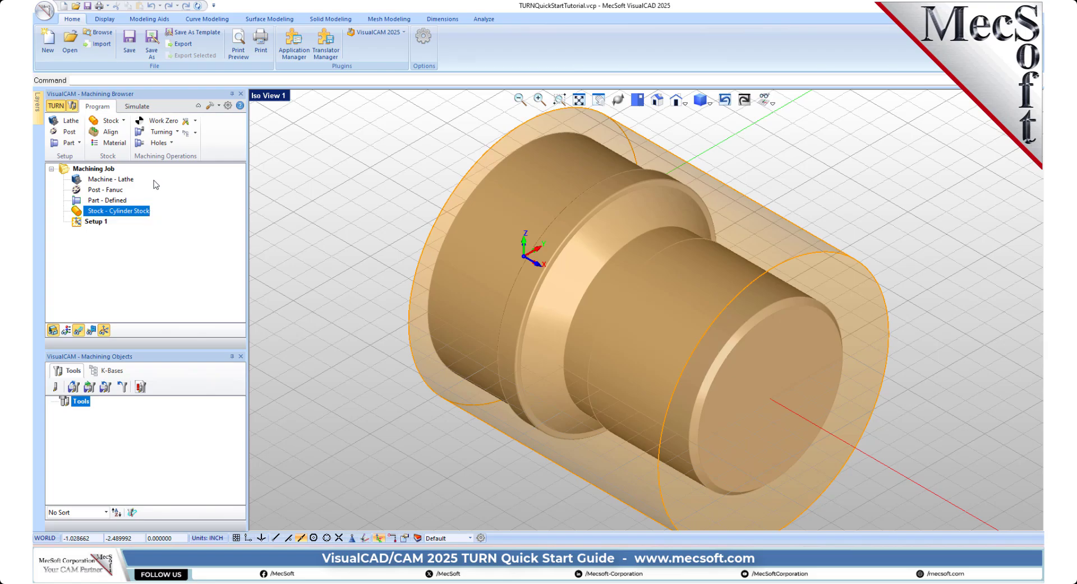
Examine the cylinder stock in simulation mode and compare it with the part by toggling the stock's visibility
click(137, 106)
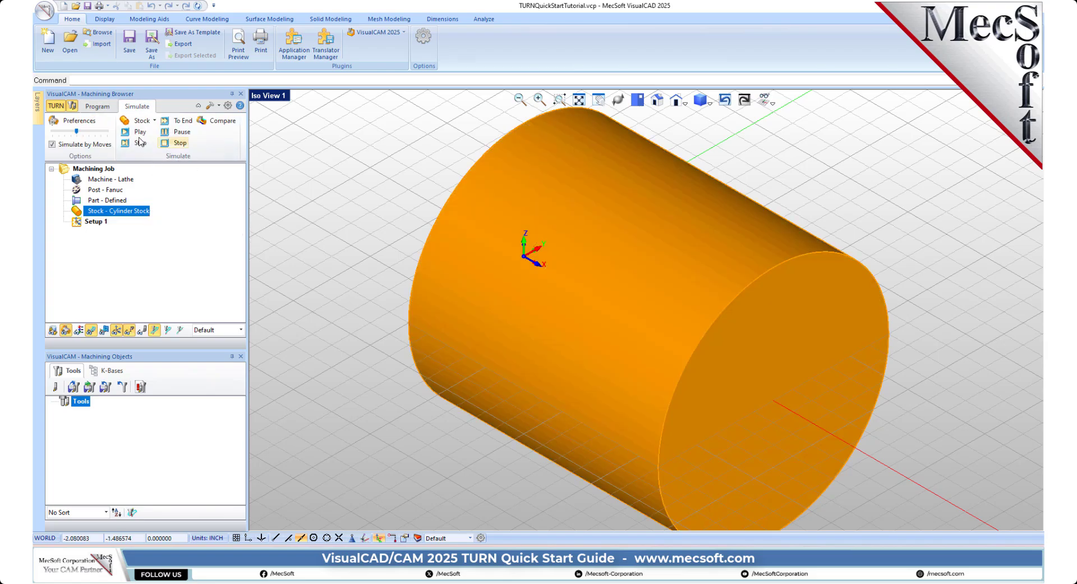
click(98, 106)
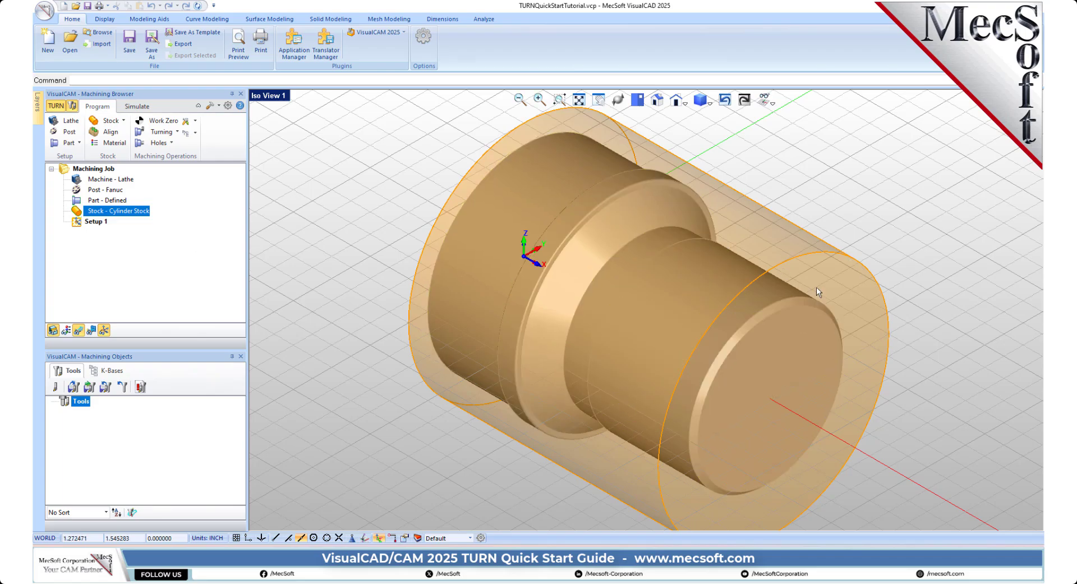
click(53, 330)
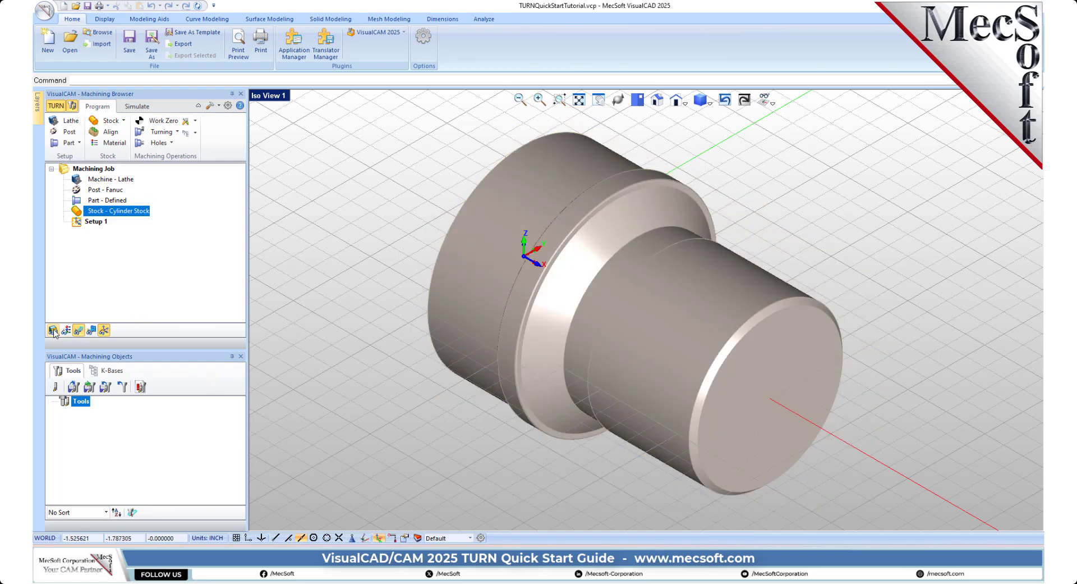
click(53, 330)
click(54, 330)
click(53, 330)
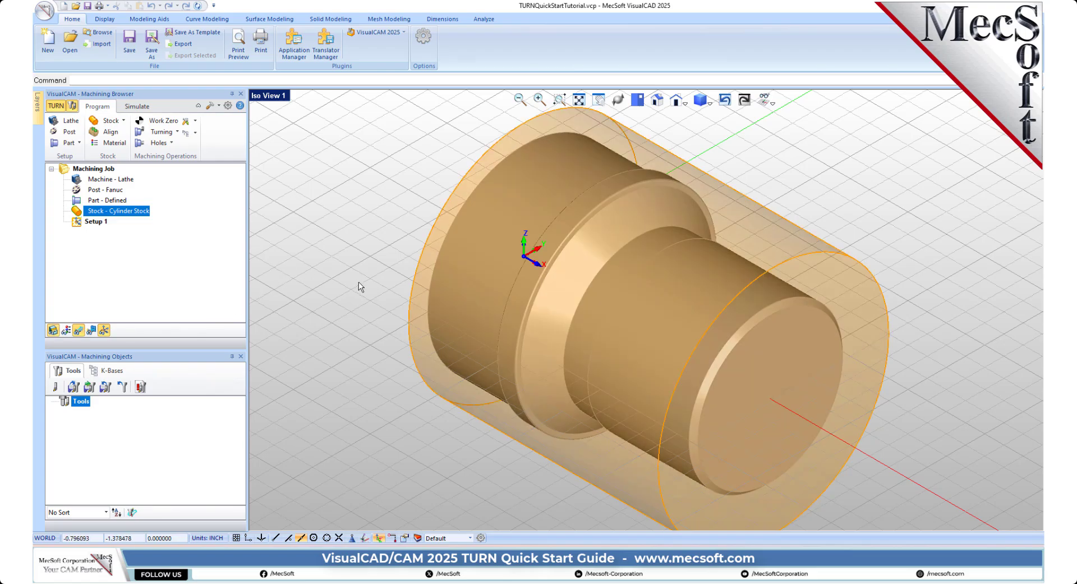
Align the stock about the part with Z alignment set to Right, trying Left and Center first
scroll(576, 286, down, 3)
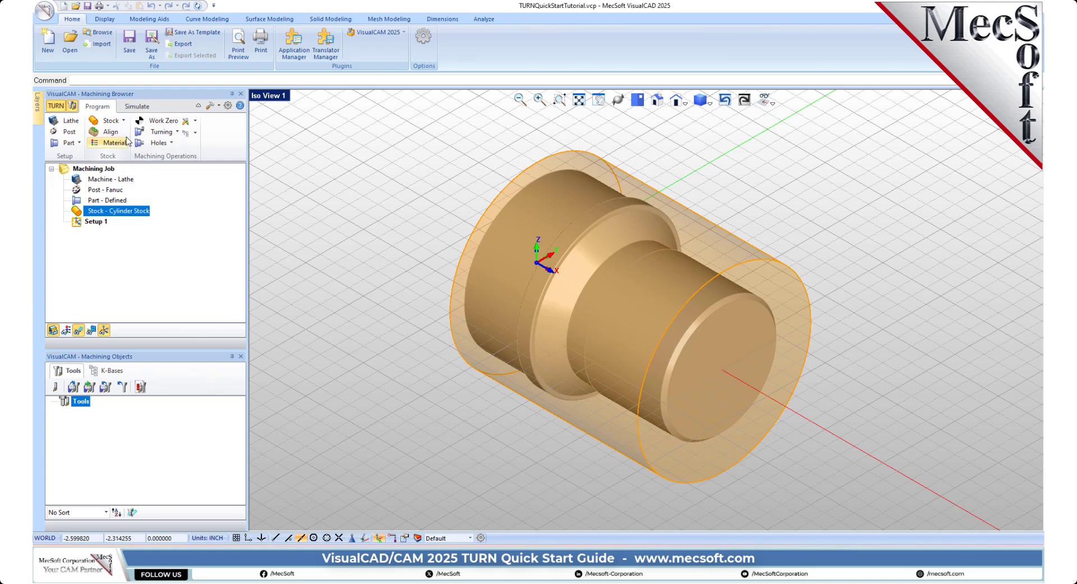
click(109, 131)
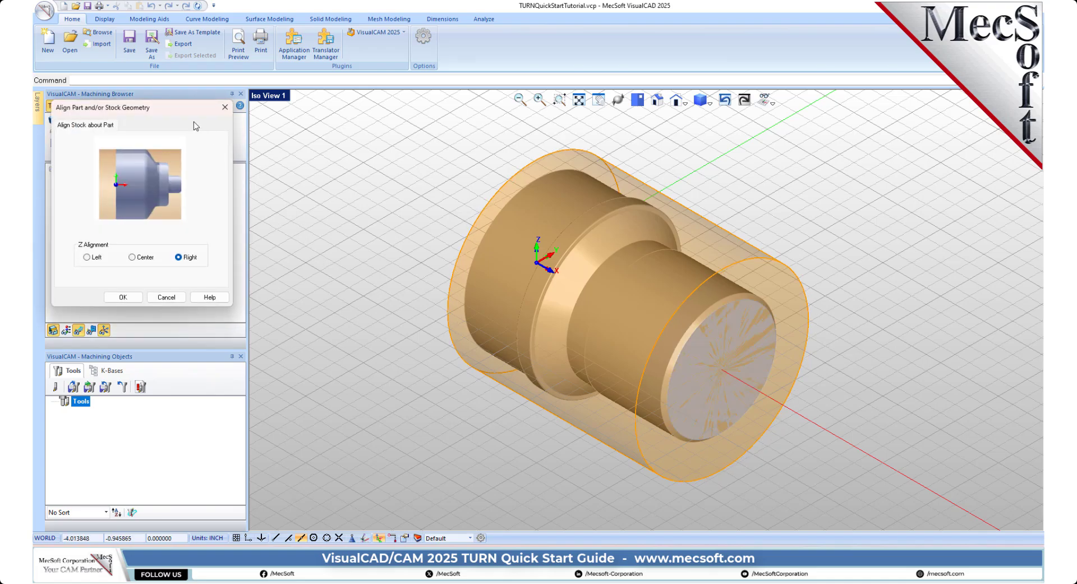
drag(185, 108, 347, 152)
click(255, 301)
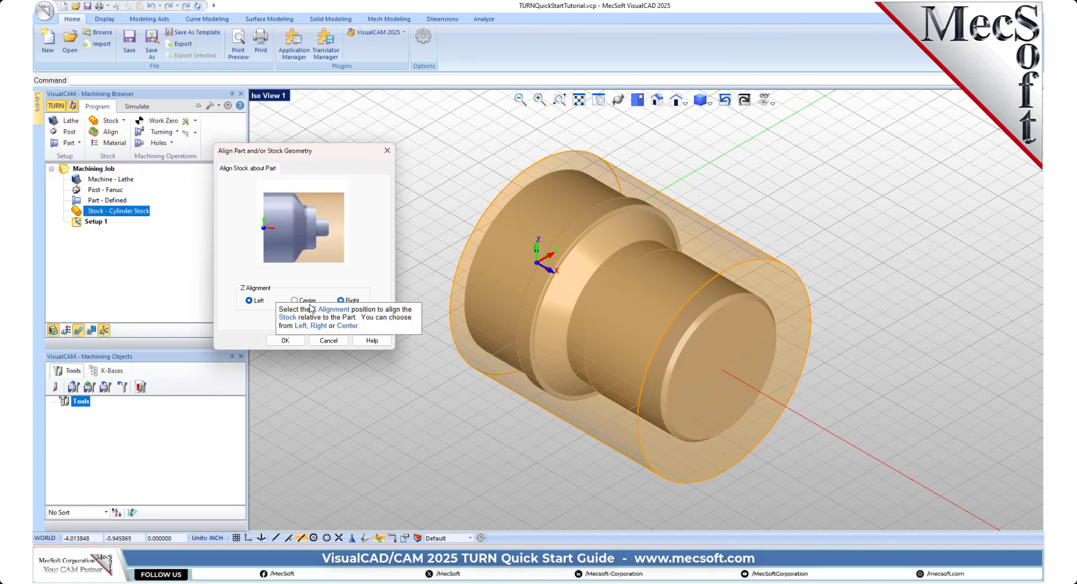
click(303, 301)
click(350, 302)
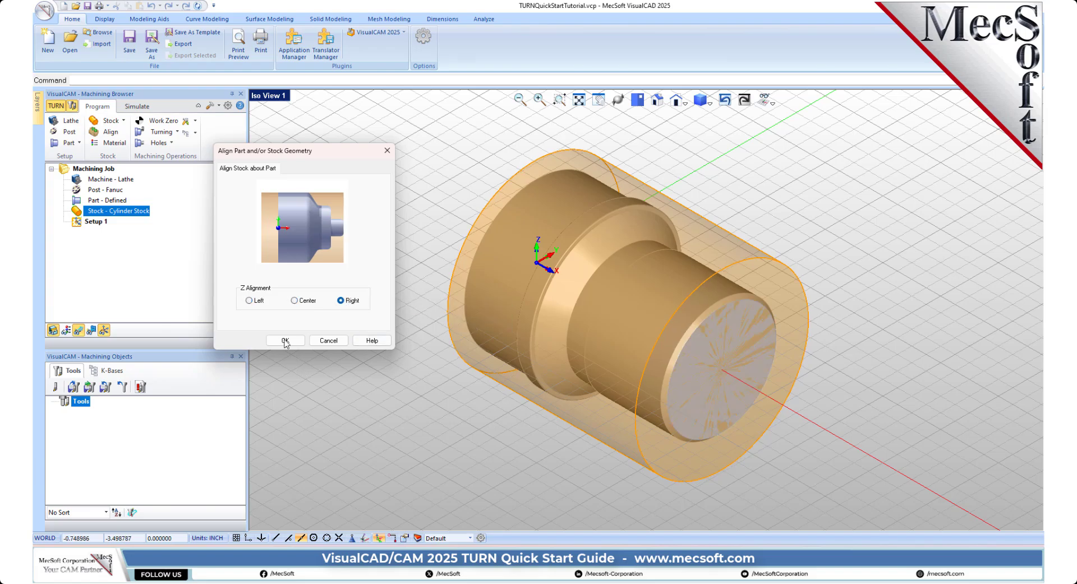
click(285, 340)
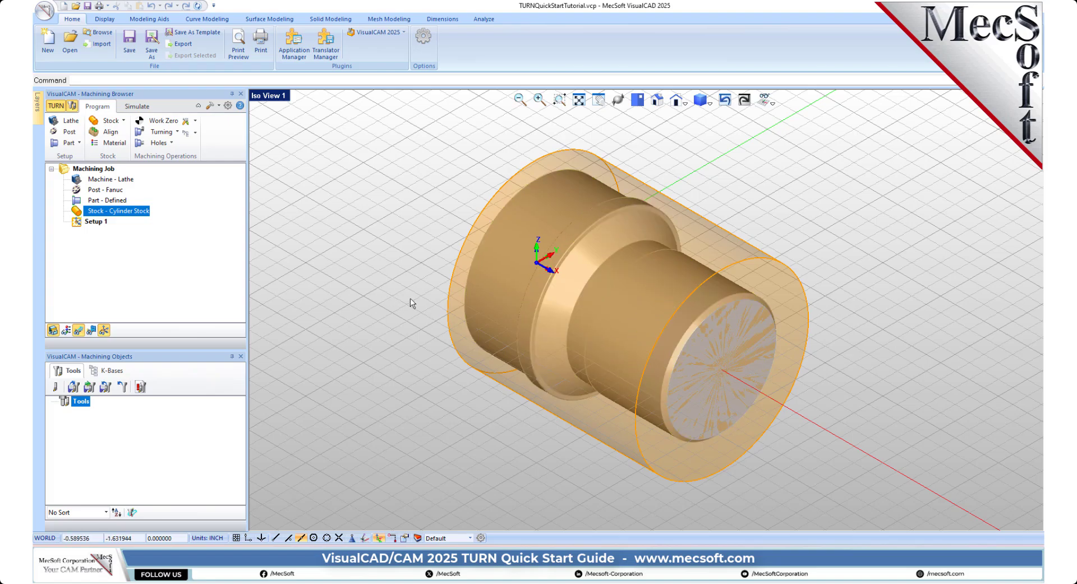
Assign ALUMINUM - 6061 from the FeedsSpeedsDataINCH.xml material file as the stock material
click(115, 143)
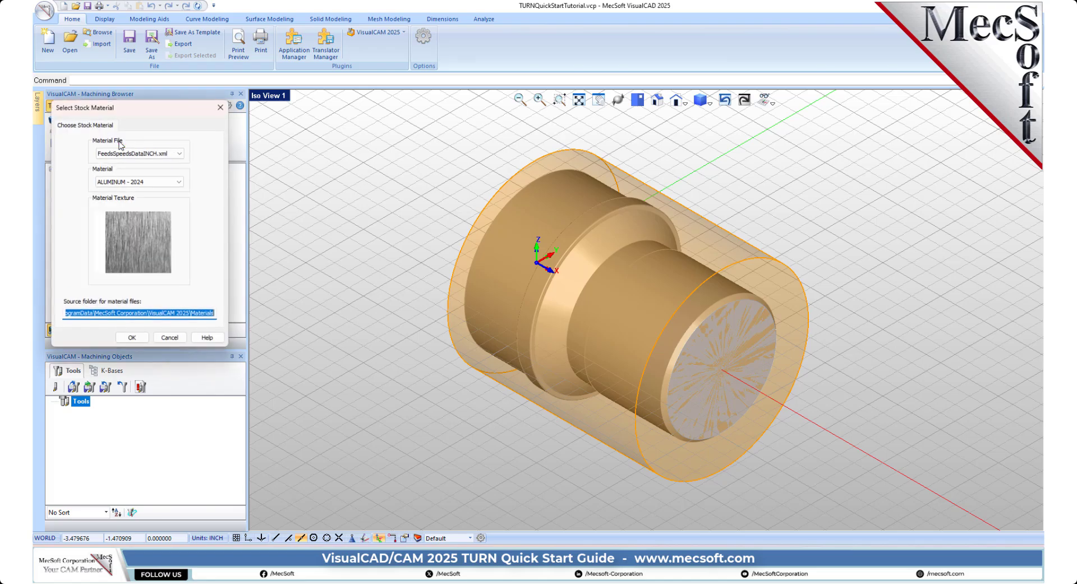
drag(149, 112, 324, 136)
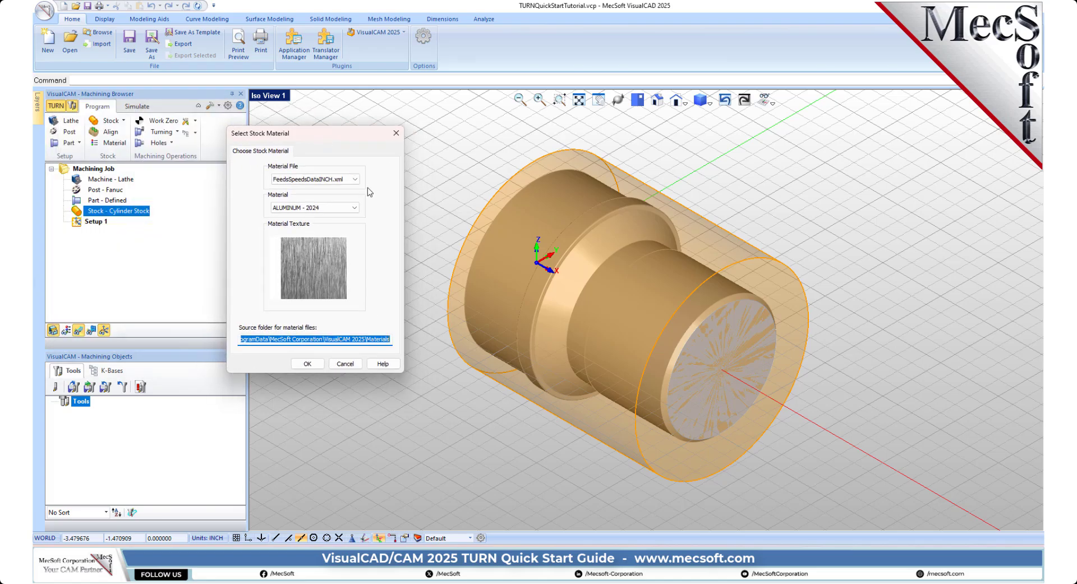
click(353, 207)
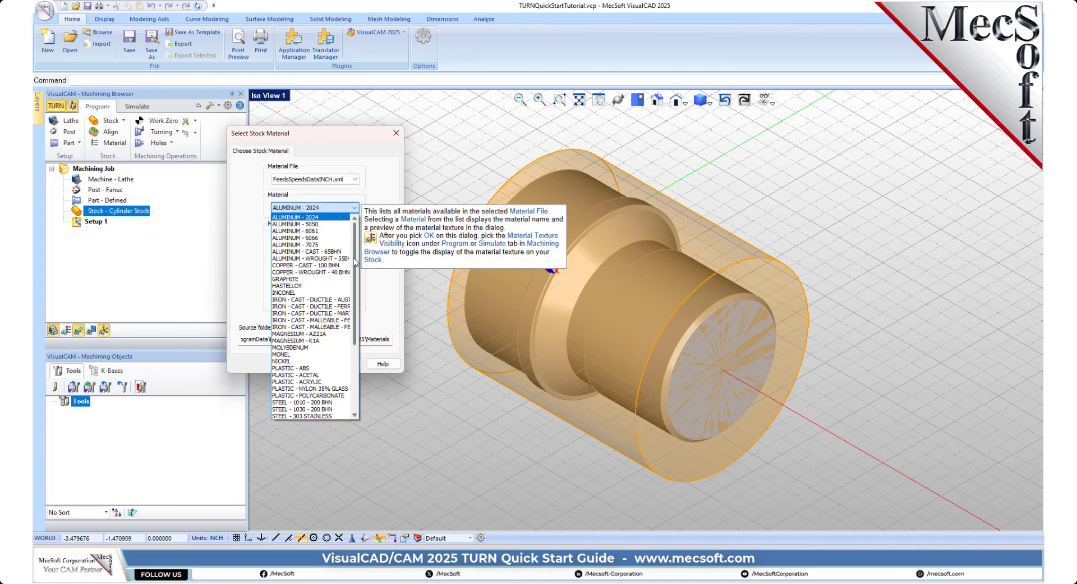
click(315, 231)
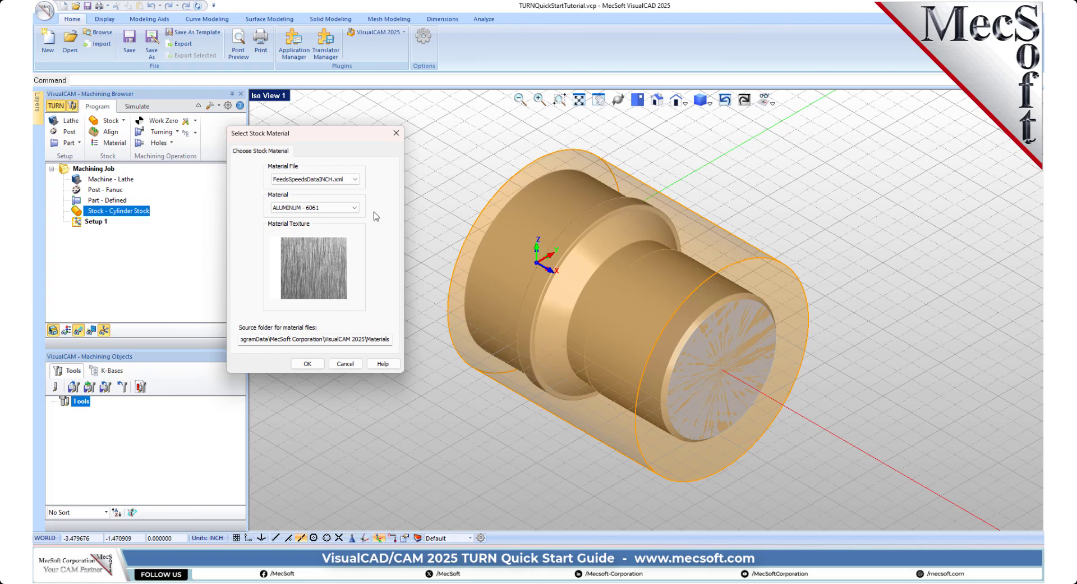
click(307, 363)
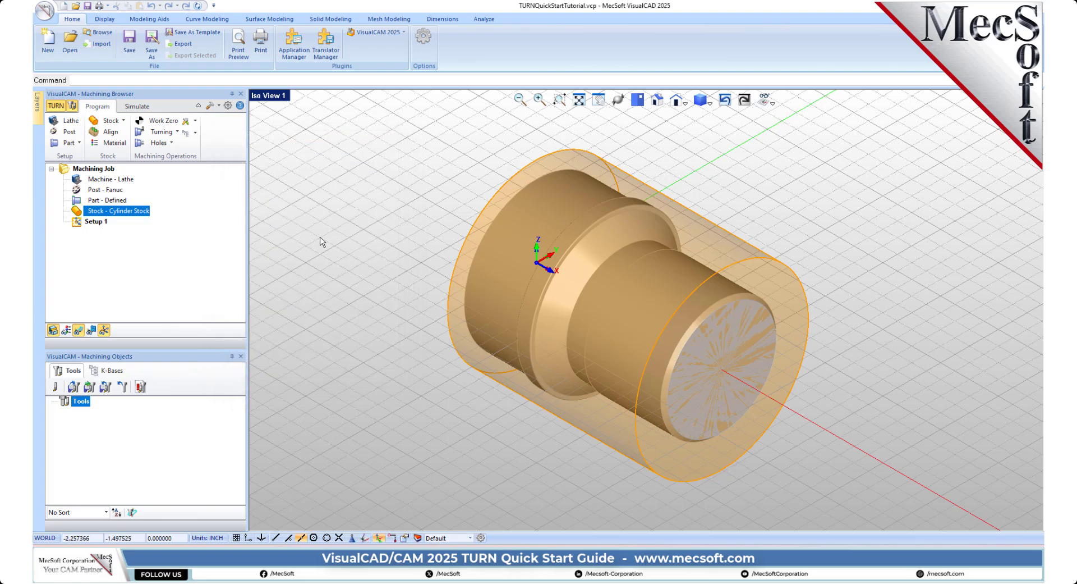
Turn on the material texture display for the stock model
scroll(553, 284, up, 1)
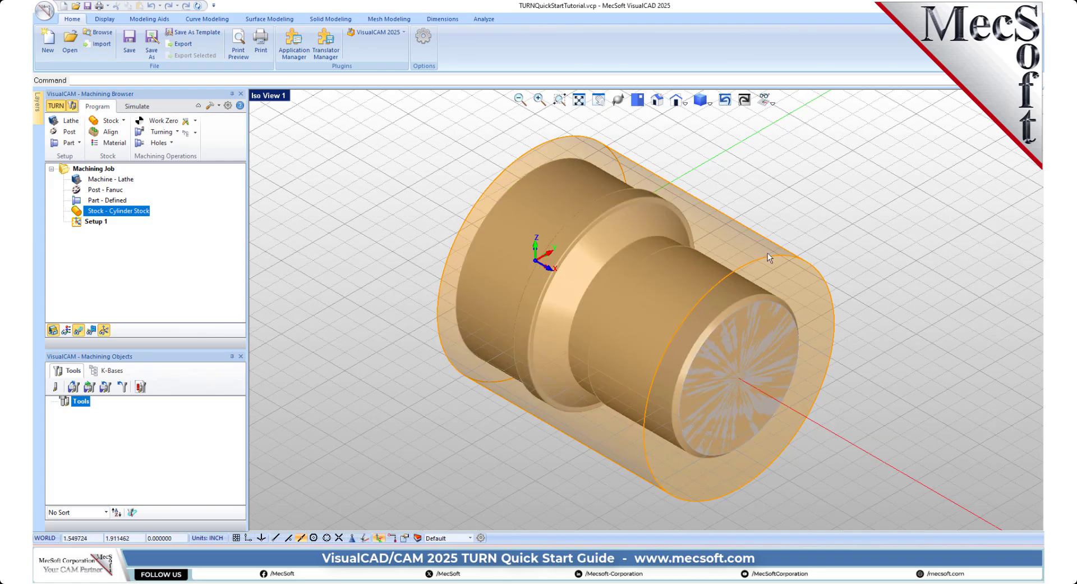
click(66, 331)
click(66, 330)
click(66, 331)
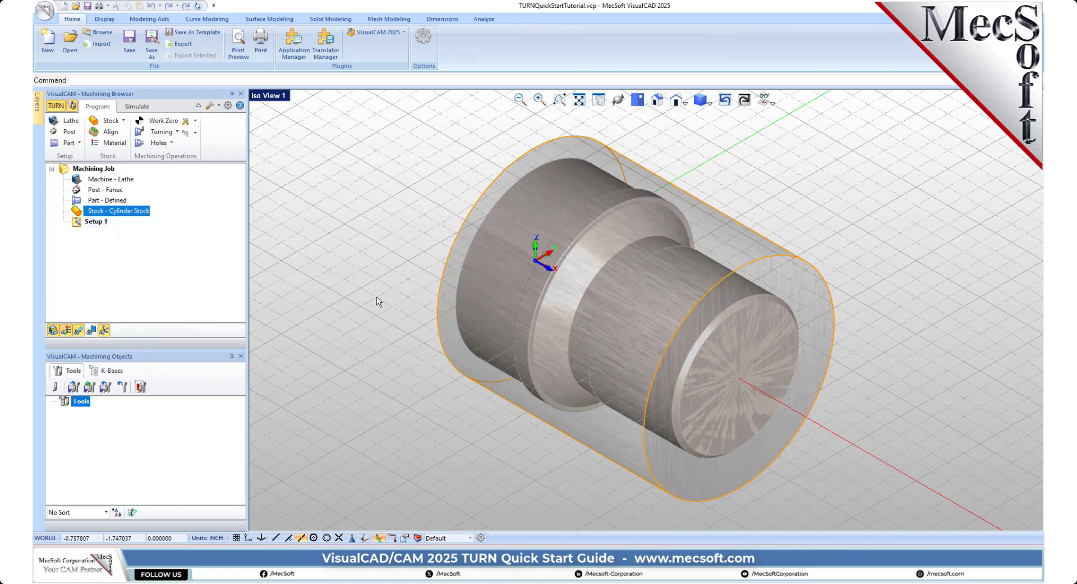
Select Setup 1 in the machining job and toggle the display of the WCS
click(100, 222)
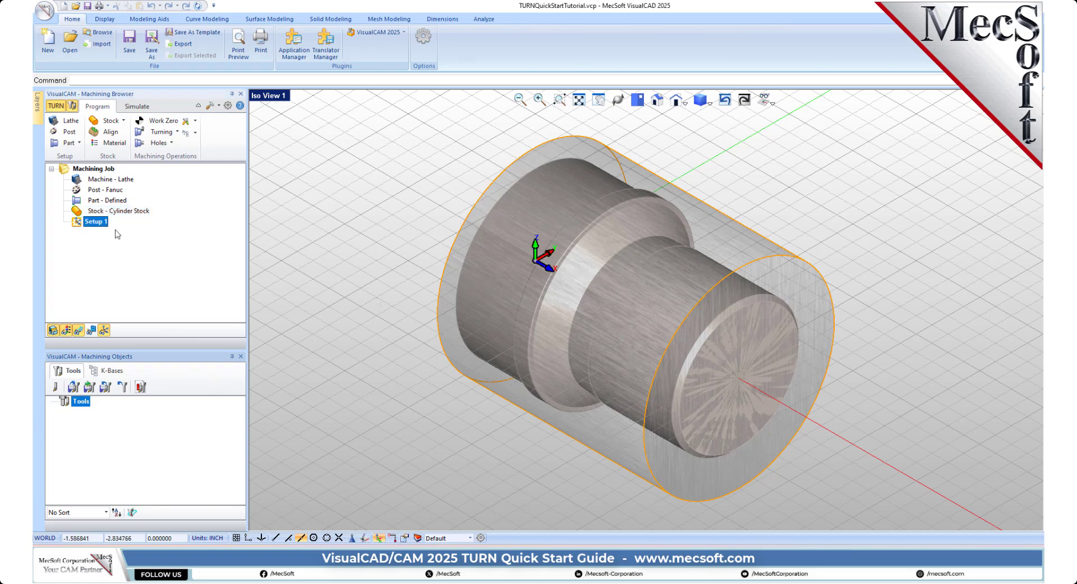
click(773, 102)
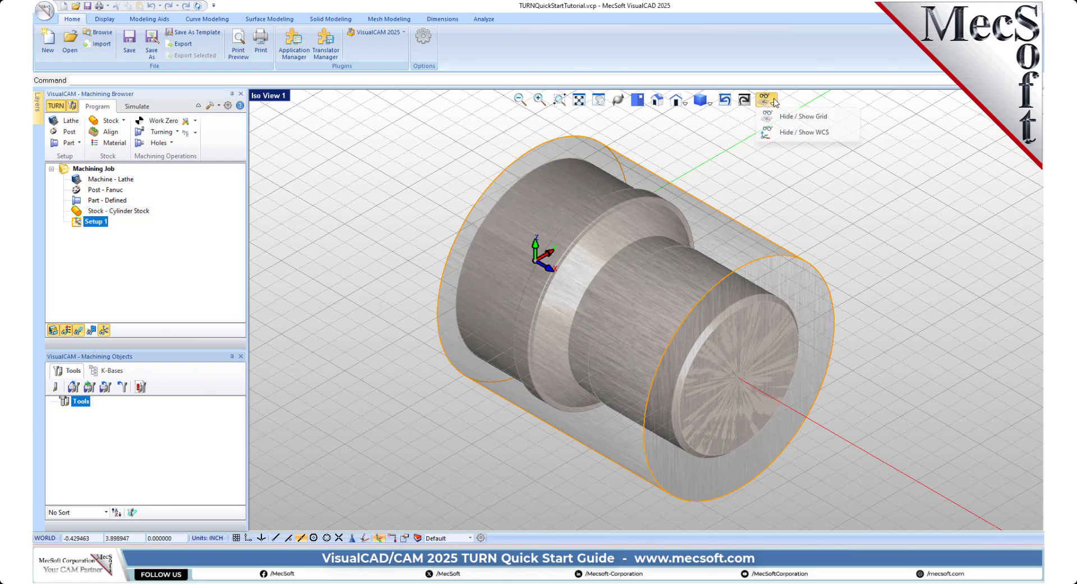
click(815, 133)
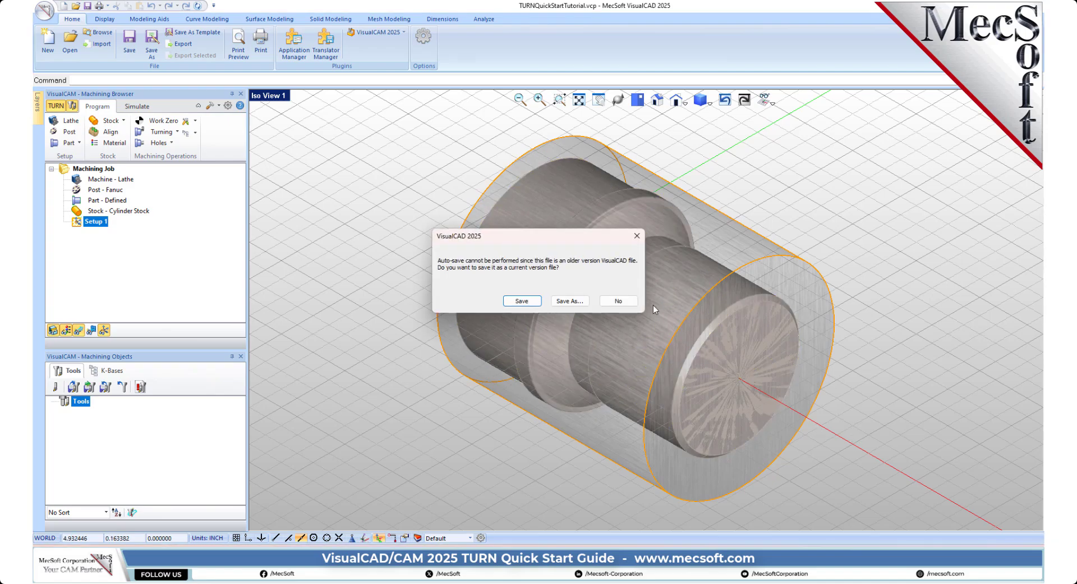
Decline saving the file as a current version, and show the WCS and hide it again
click(616, 302)
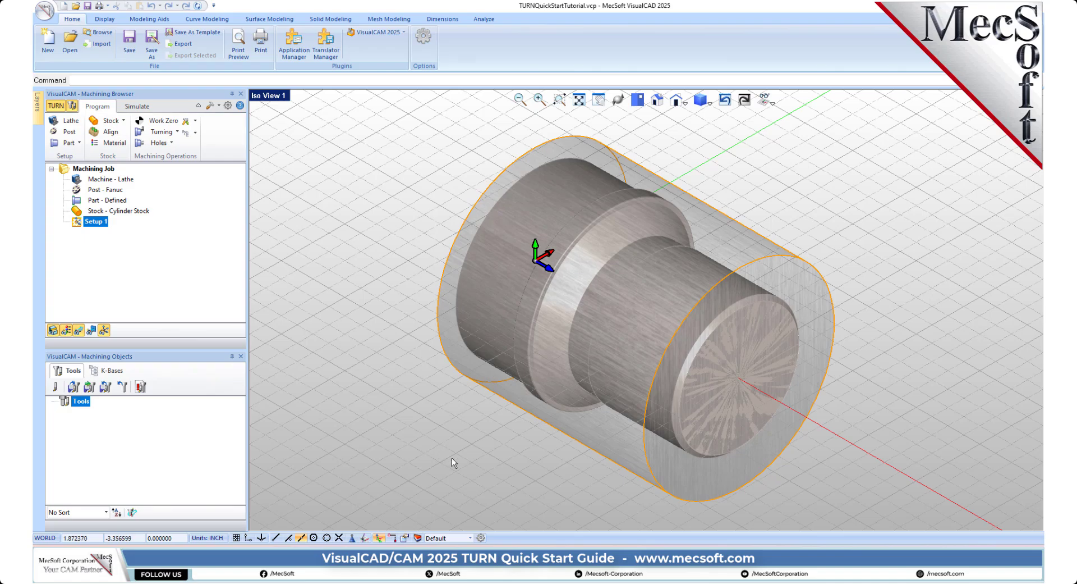
click(773, 103)
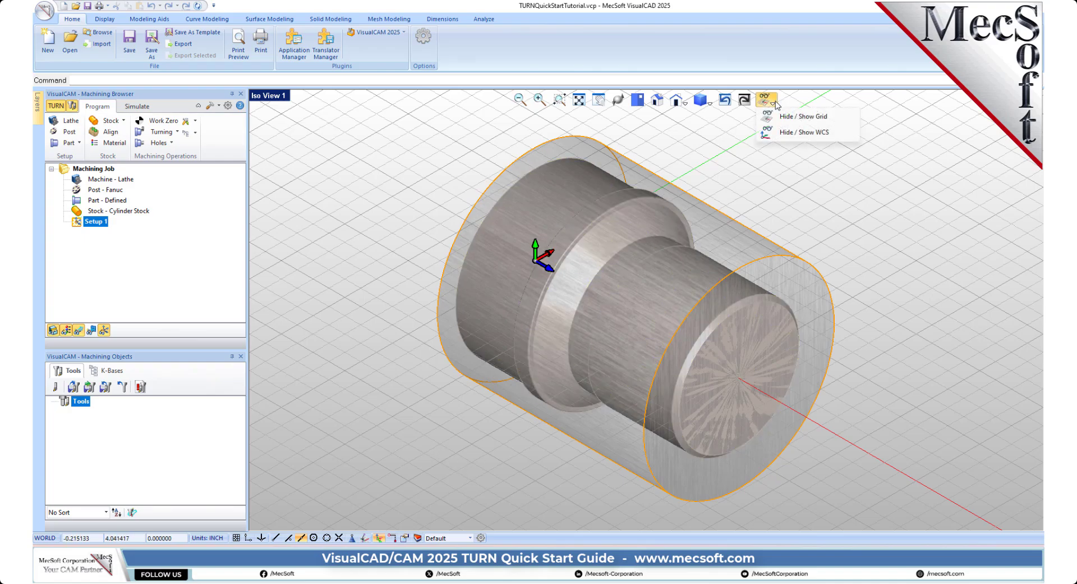
click(809, 136)
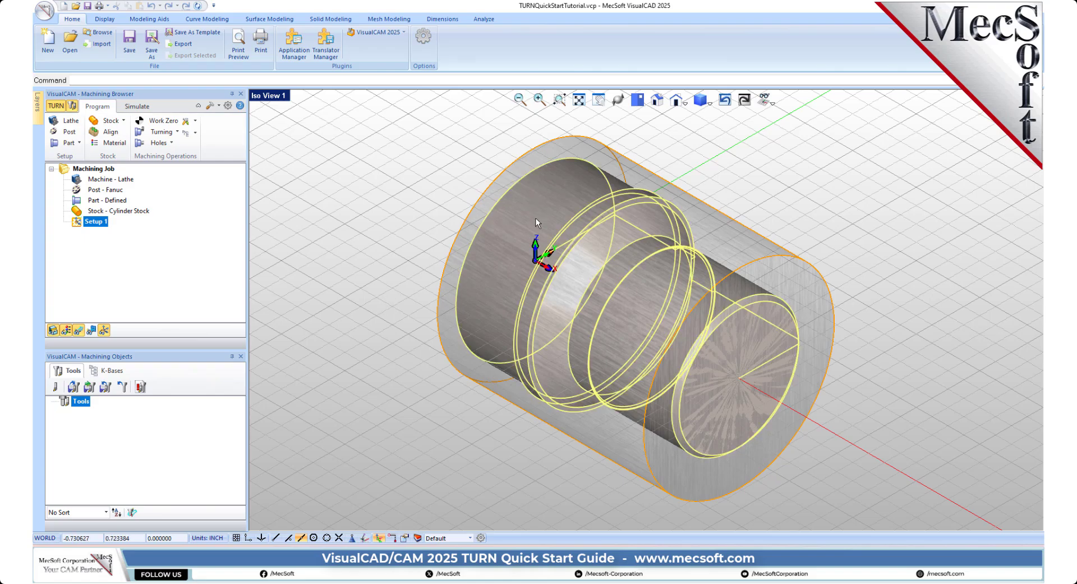
click(767, 100)
click(820, 139)
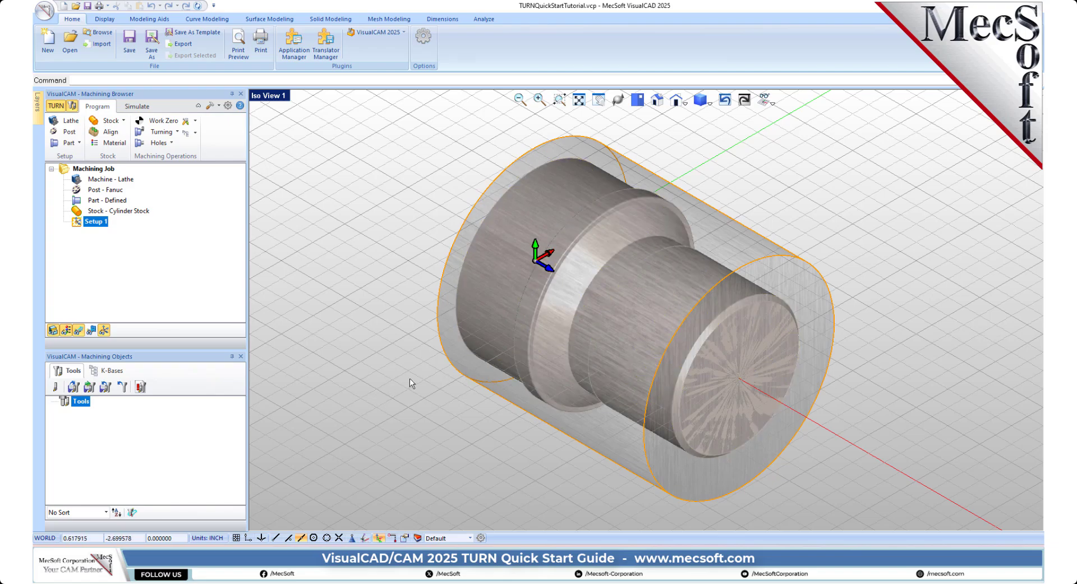
Toggle the machine coordinate system display off, show and hide the WCS on its own, and restore the machine coordinate system display
click(105, 329)
click(105, 330)
click(105, 329)
click(105, 330)
click(105, 330)
click(766, 99)
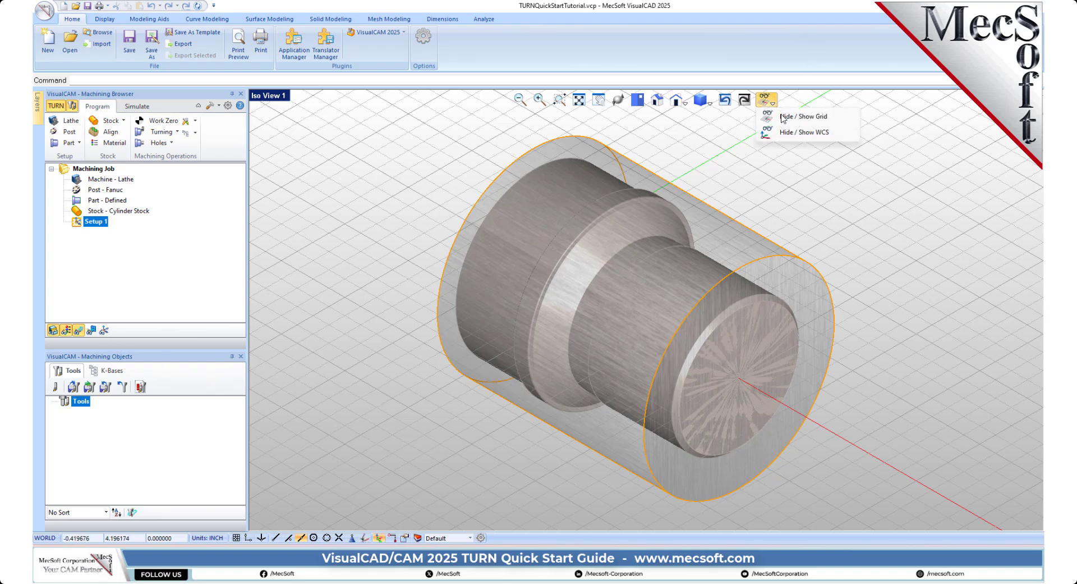
click(797, 127)
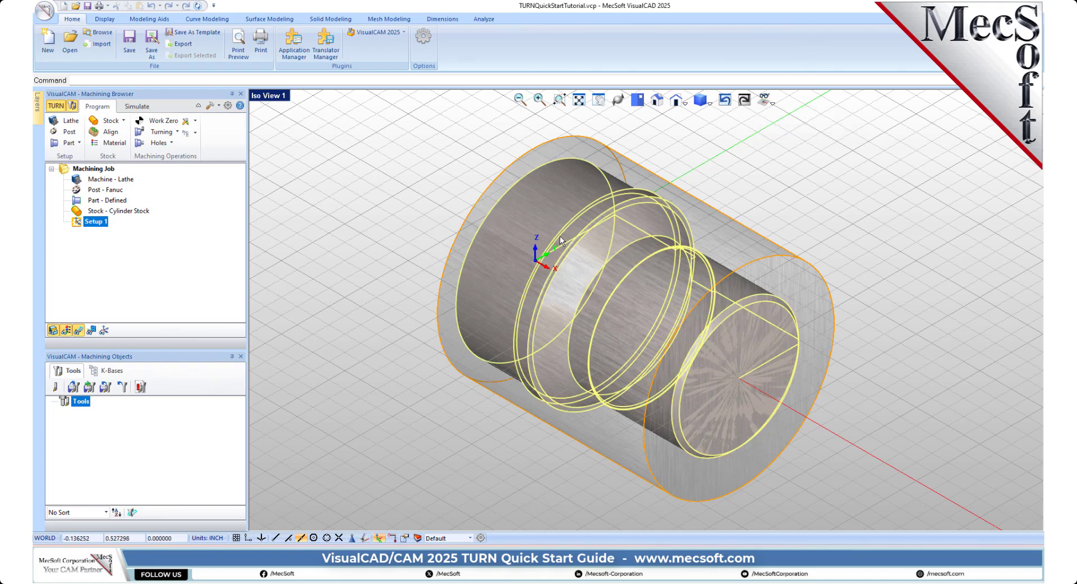
click(773, 102)
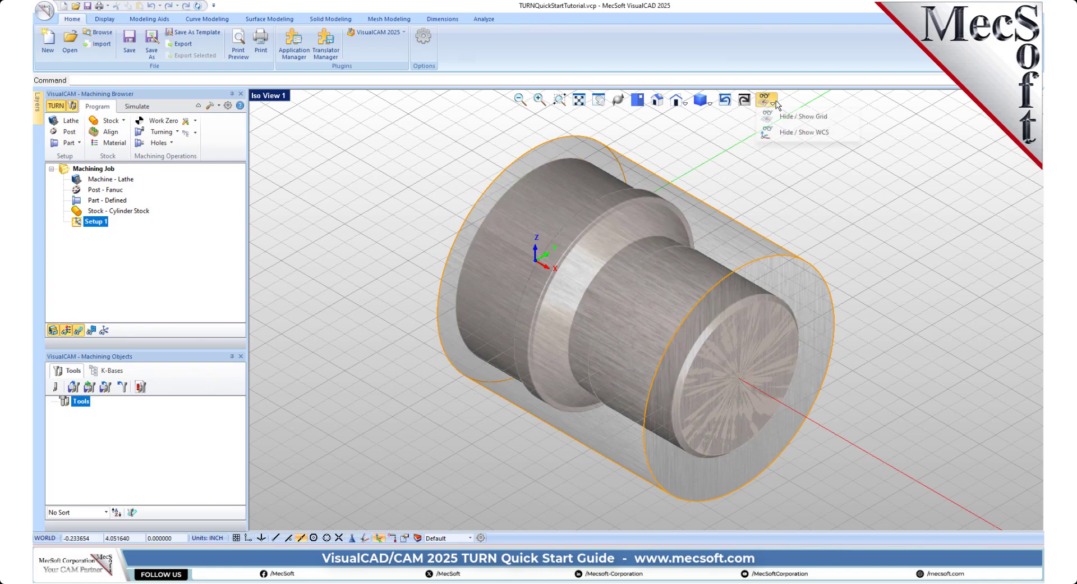
click(800, 131)
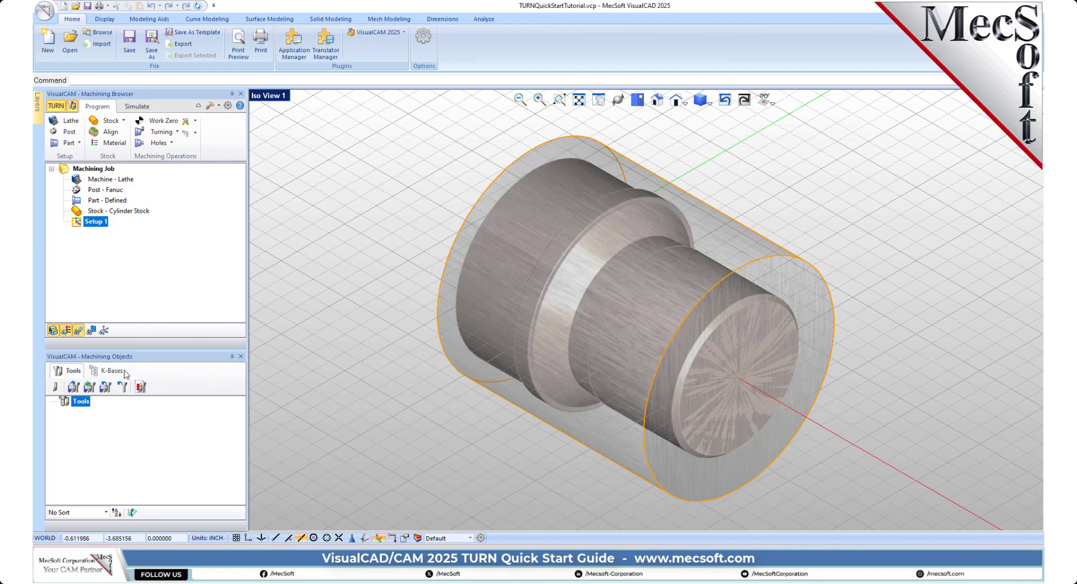
click(104, 330)
Generate a Work Zero in Setup 1, set to the stock box with Right Most as the zero face
click(170, 125)
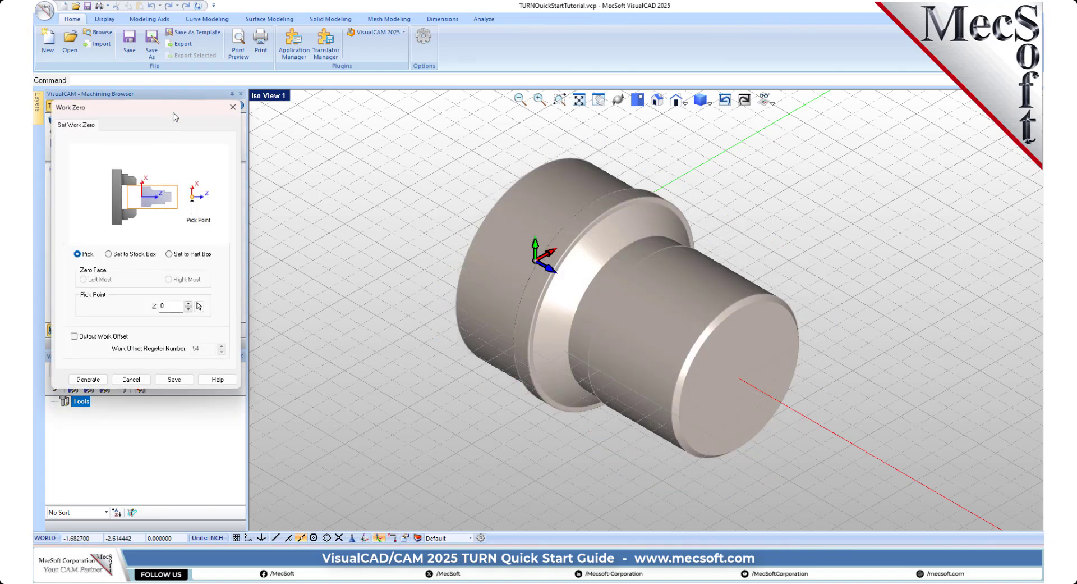
drag(166, 108, 261, 133)
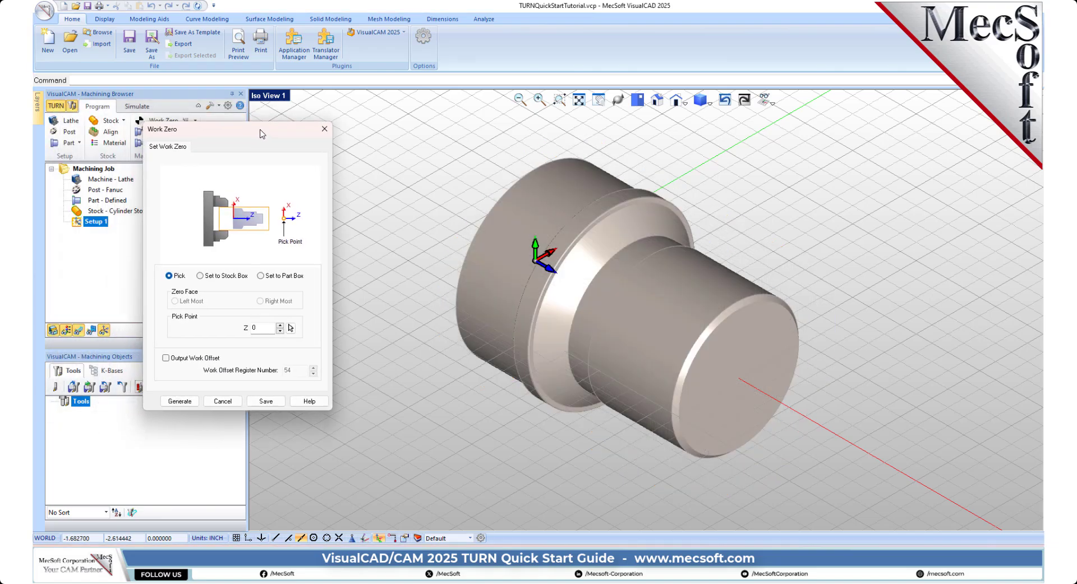
click(199, 276)
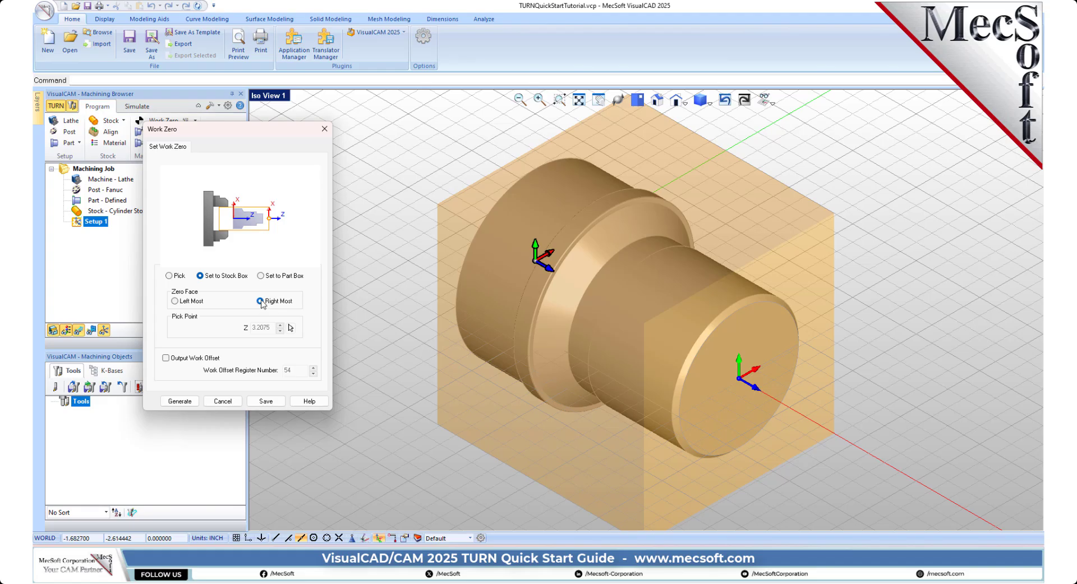
middle_drag(754, 334, 757, 368)
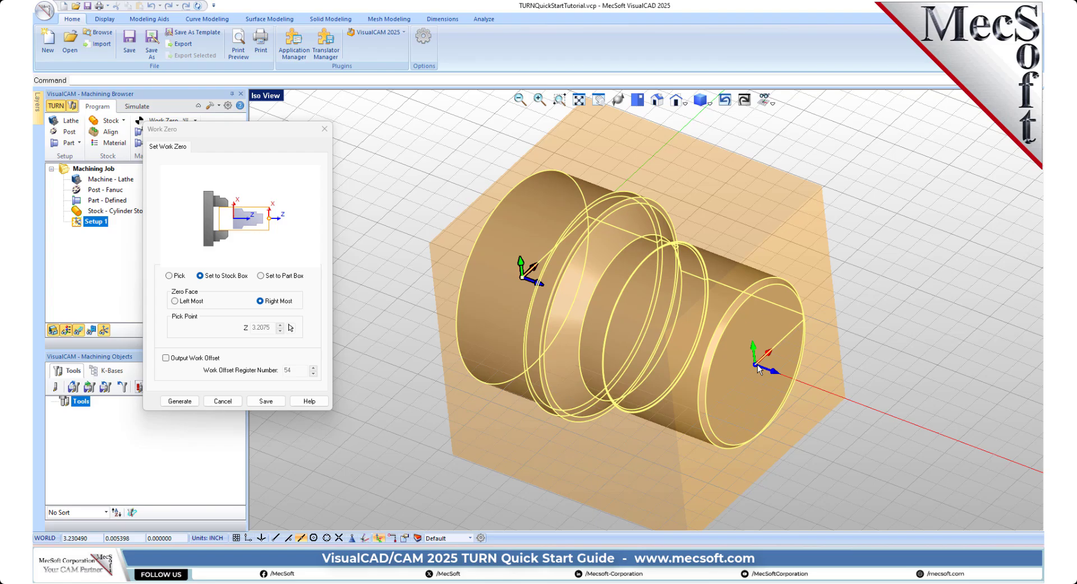
click(179, 401)
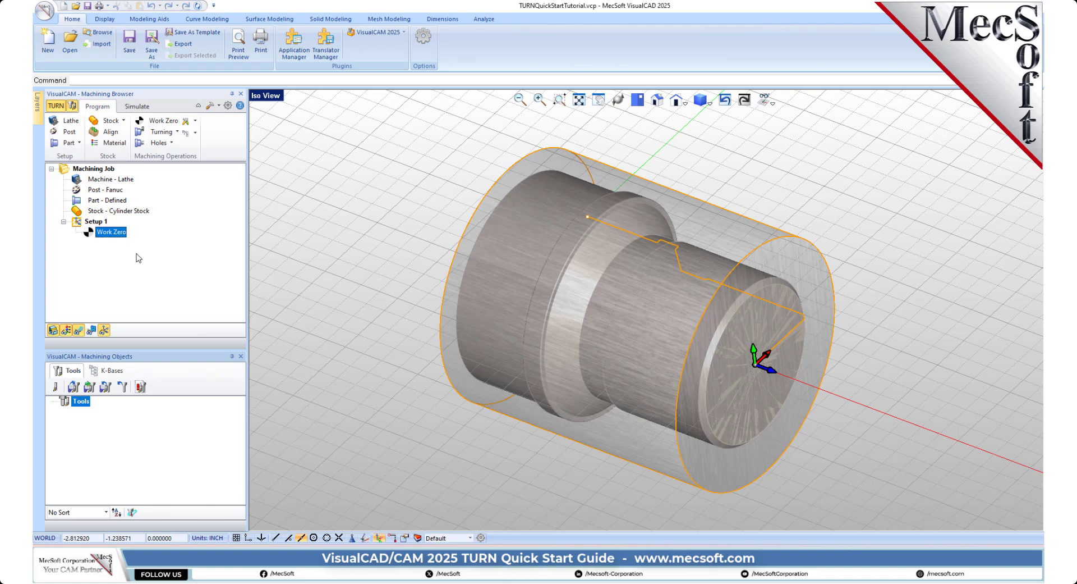
Define a diamond insert tool named Diamond Insert-OD with a tip radius of 0.02 and OD Forward orientation
click(55, 388)
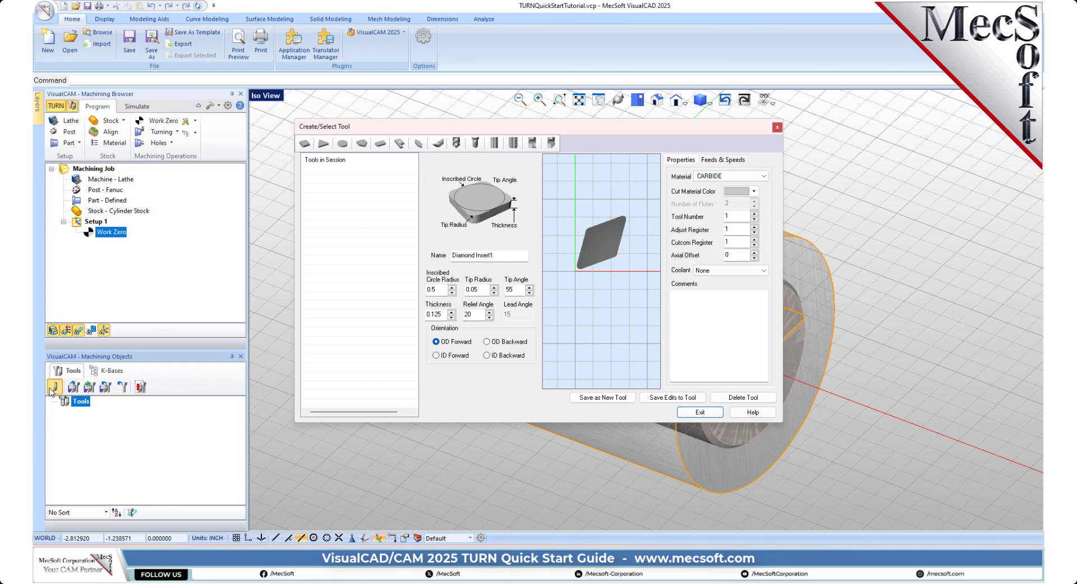
click(306, 145)
mouse_move(349, 237)
click(506, 254)
key(BackSpace)
double_click(426, 290)
double_click(467, 290)
text(0)
key(Tab)
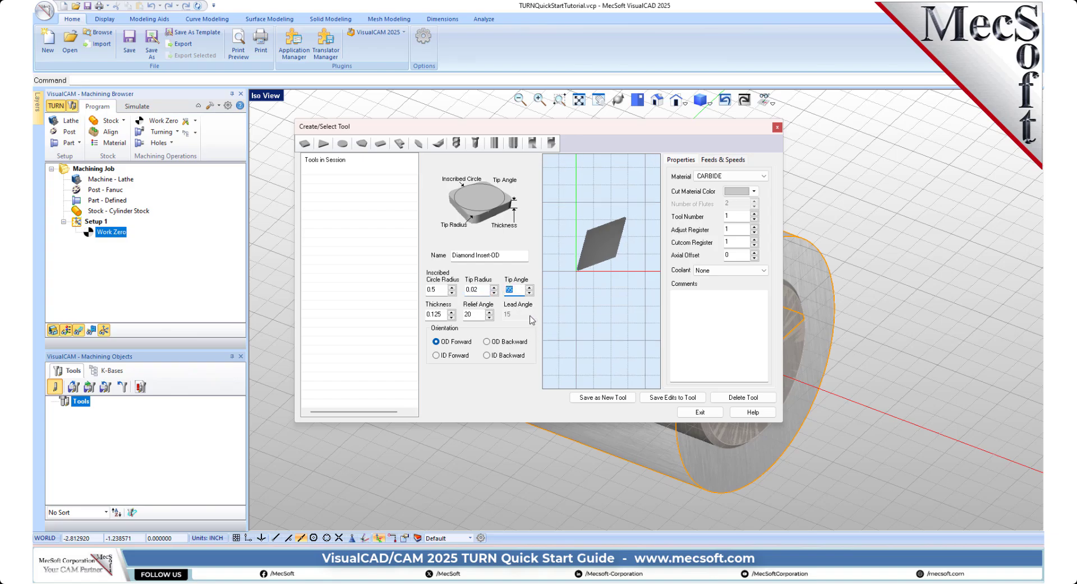
key(Tab)
click(437, 343)
Set the diamond insert's spindle speed to 300 RPM and its maximum speed to 350 RPM
click(728, 161)
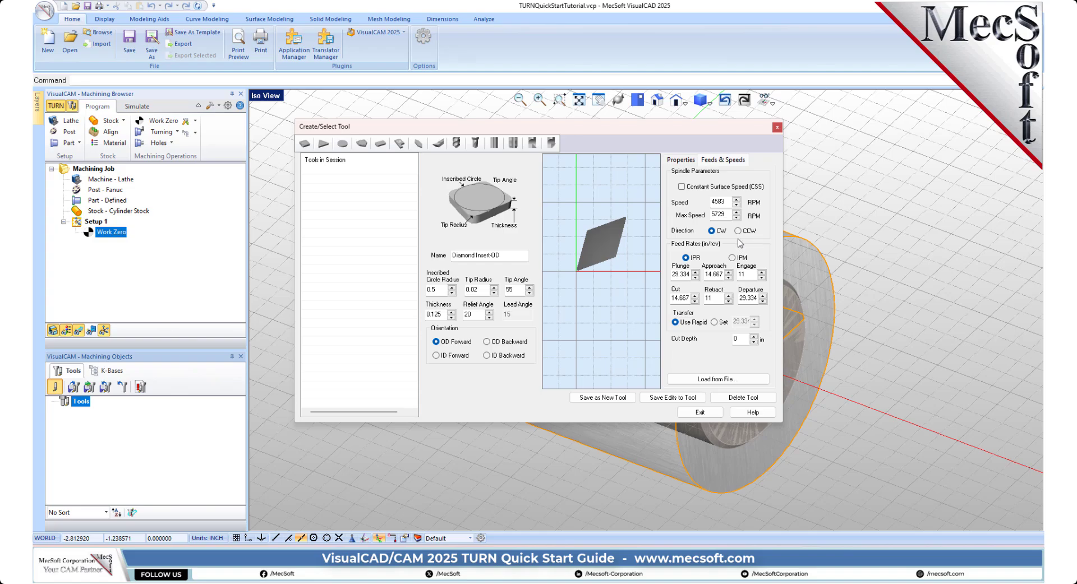
mouse_move(721, 202)
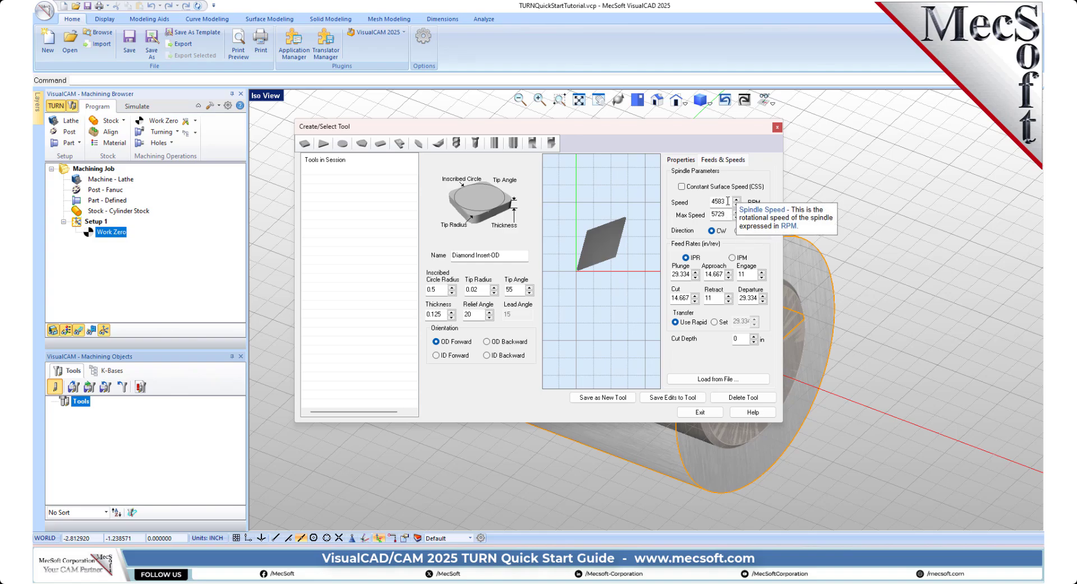
drag(722, 200, 702, 202)
text(3)
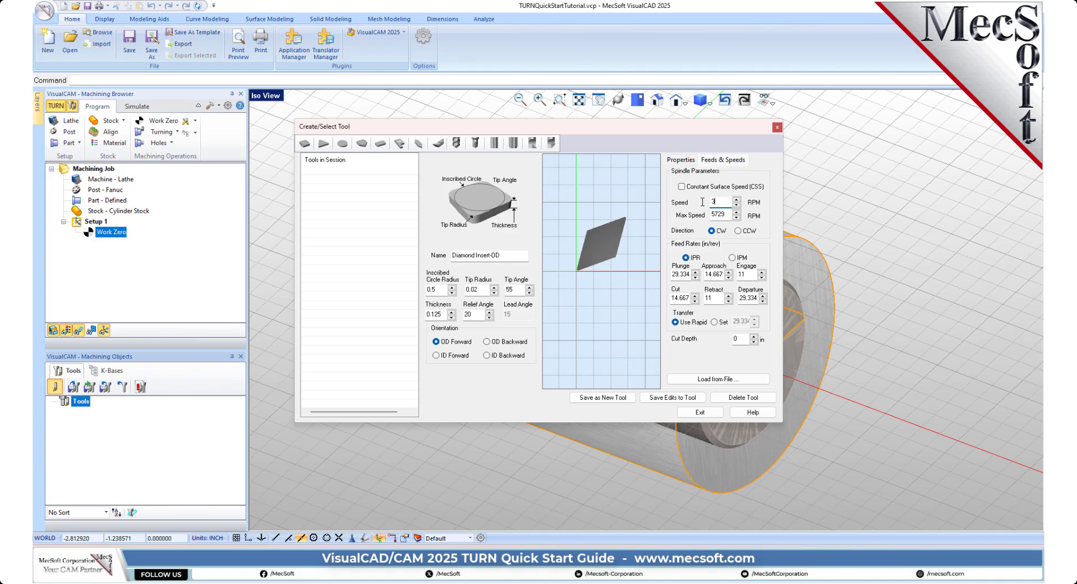
text(00)
drag(728, 214, 705, 215)
text(350)
Switch the insert's feed rates to IPM and set plunge to 5, approach to 7.5 and engage to 7.5
click(732, 257)
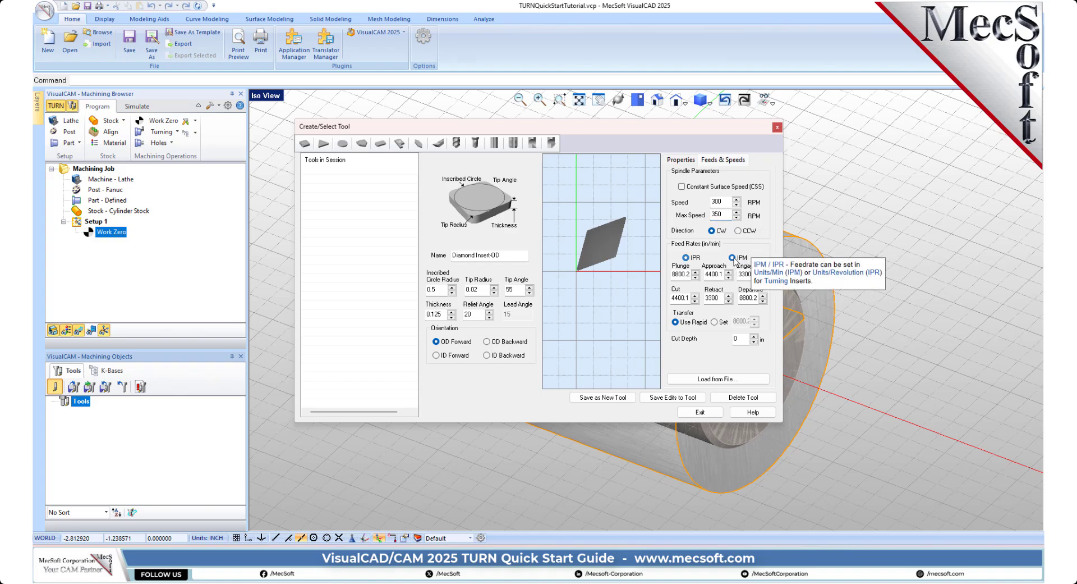
double_click(682, 274)
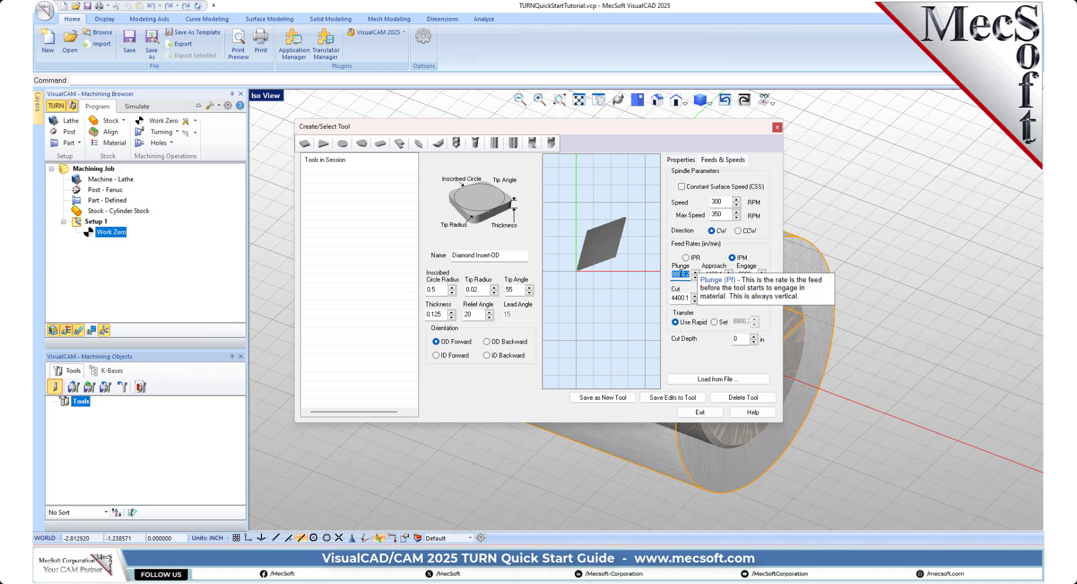
text(5)
double_click(714, 273)
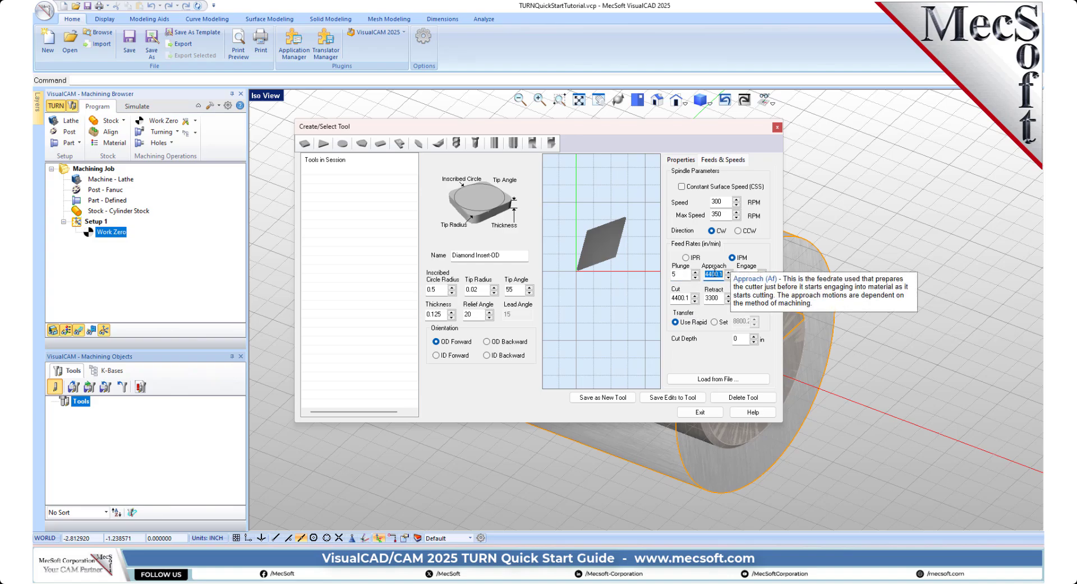
text(7.5)
double_click(744, 274)
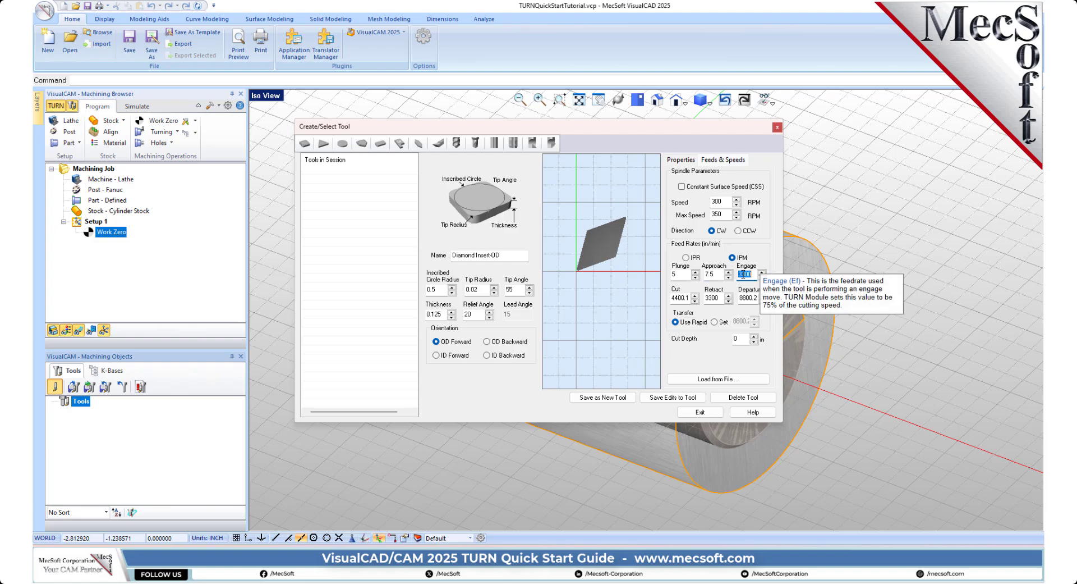
text(7.5)
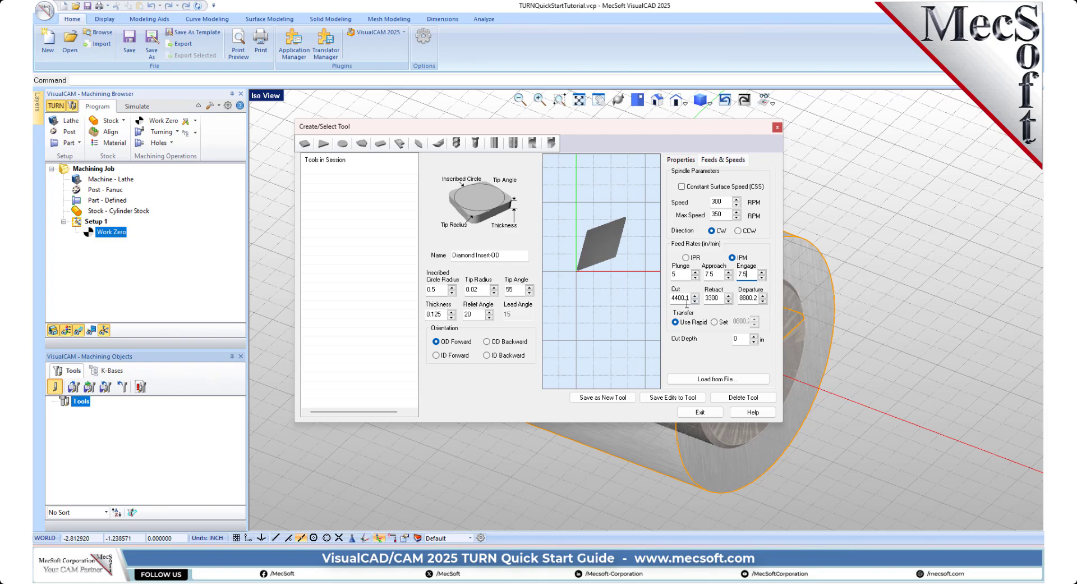
Set the insert's cut feed rate to 10, retract to 15 and departure to 15, with Use Rapid for transfer
double_click(680, 298)
text(10)
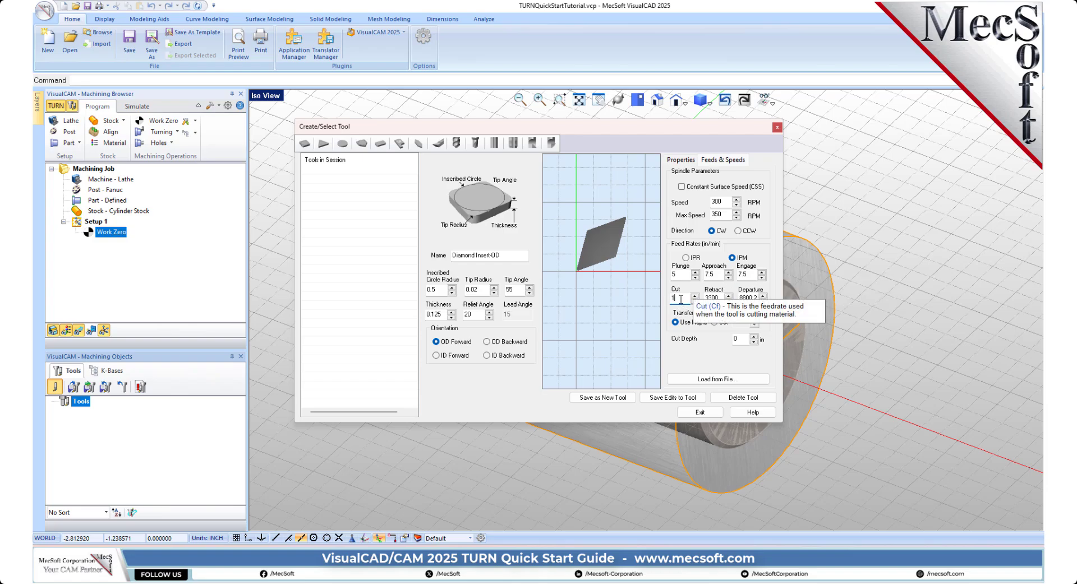
double_click(713, 298)
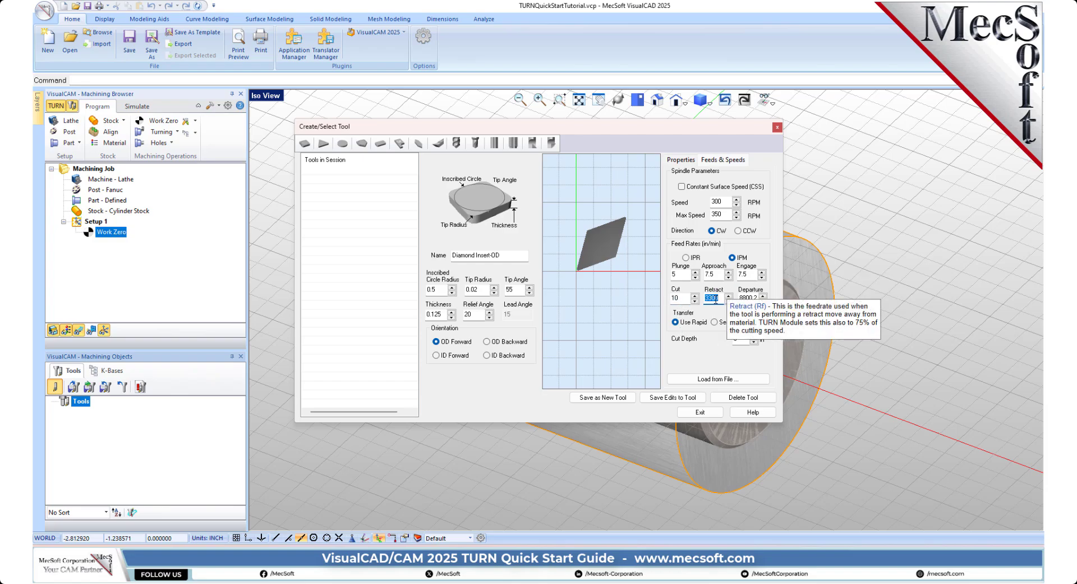
text(15)
double_click(748, 298)
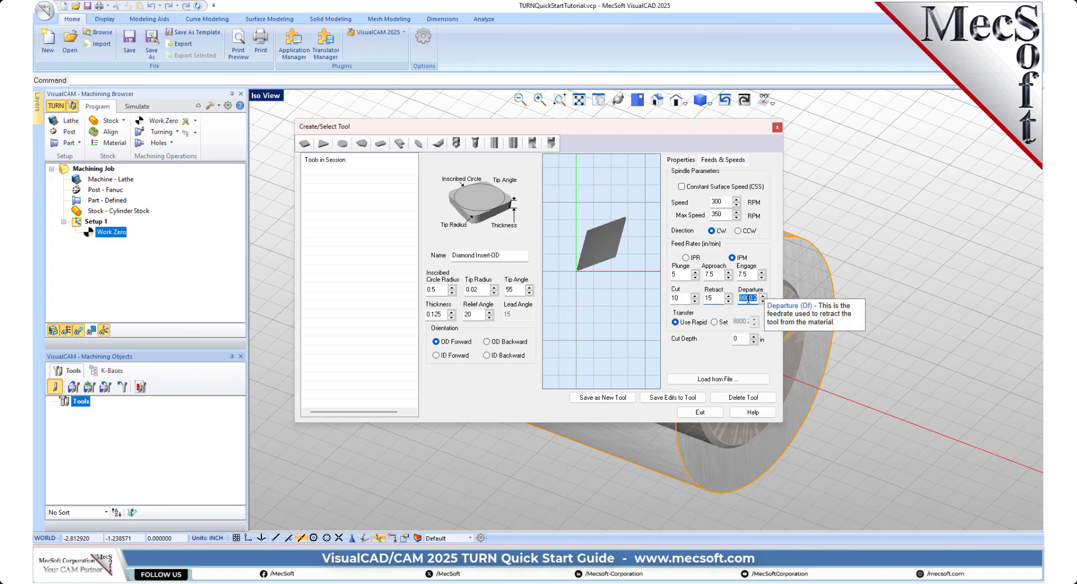
text(15)
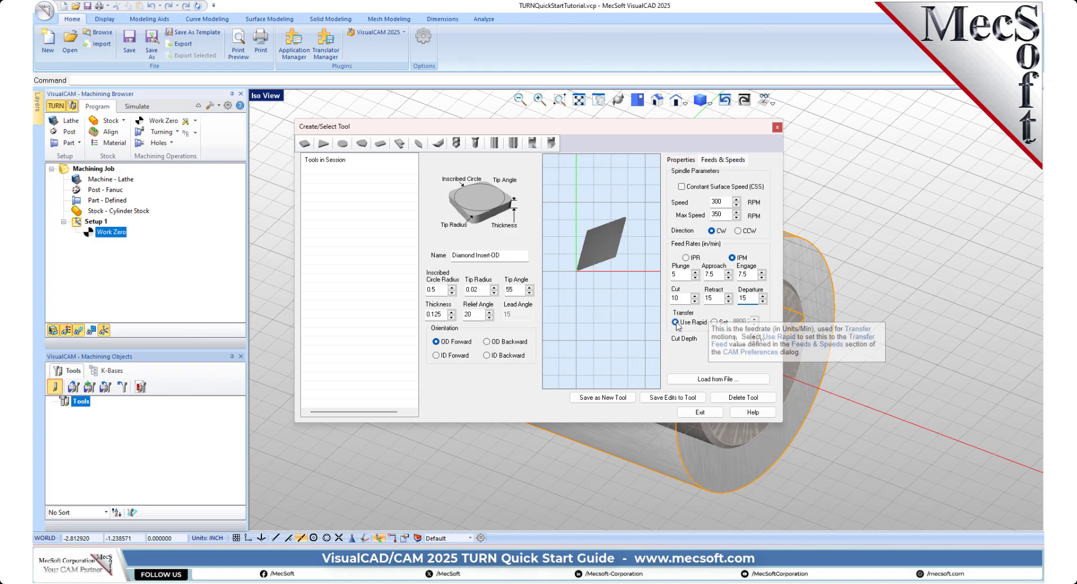
click(677, 322)
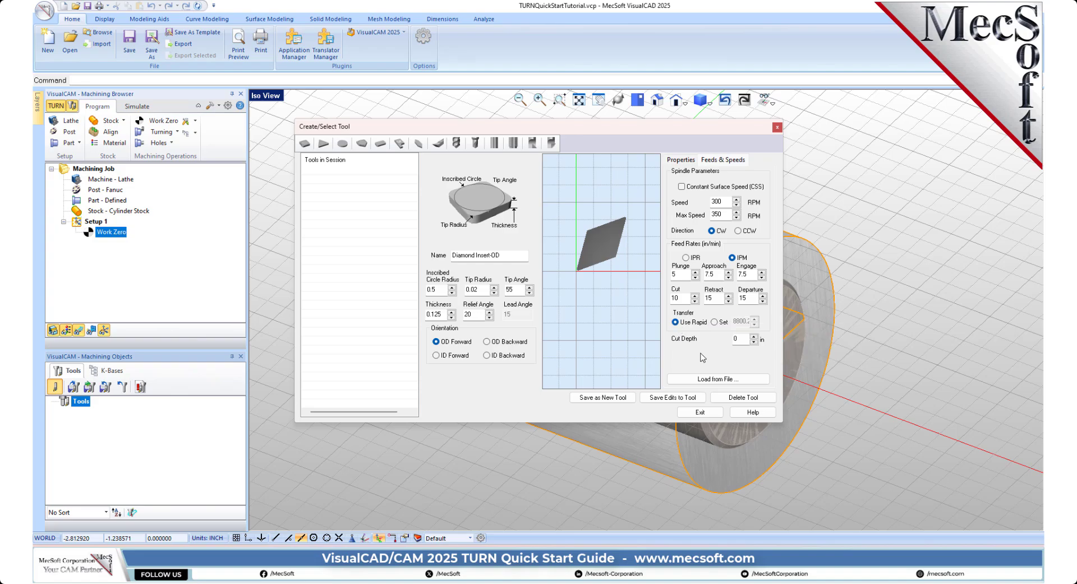
Save Diamond Insert-OD as a new tool, select it among the session tools and close the tool dialog
click(626, 398)
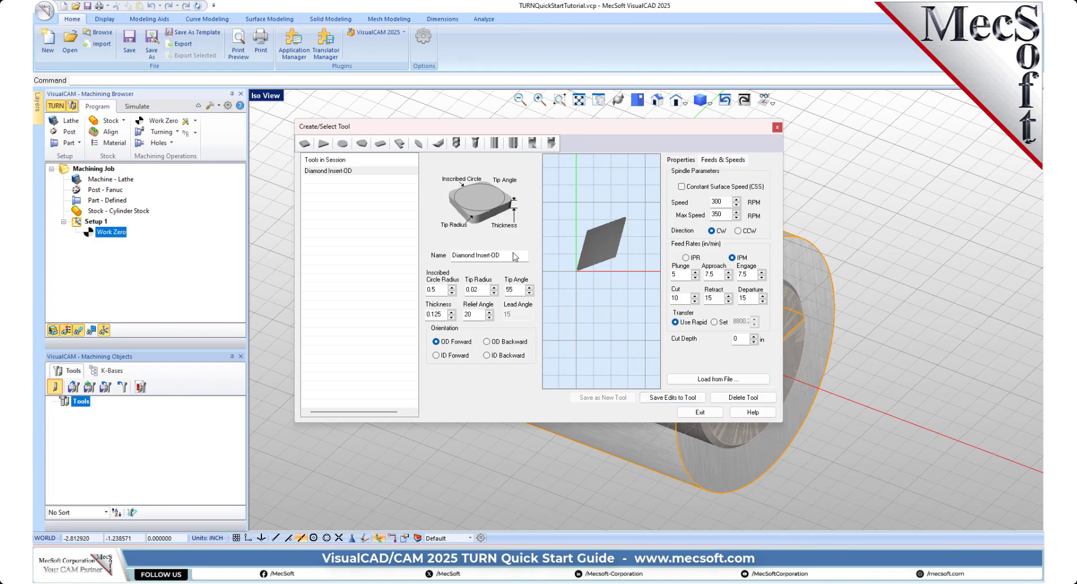
drag(513, 255, 453, 256)
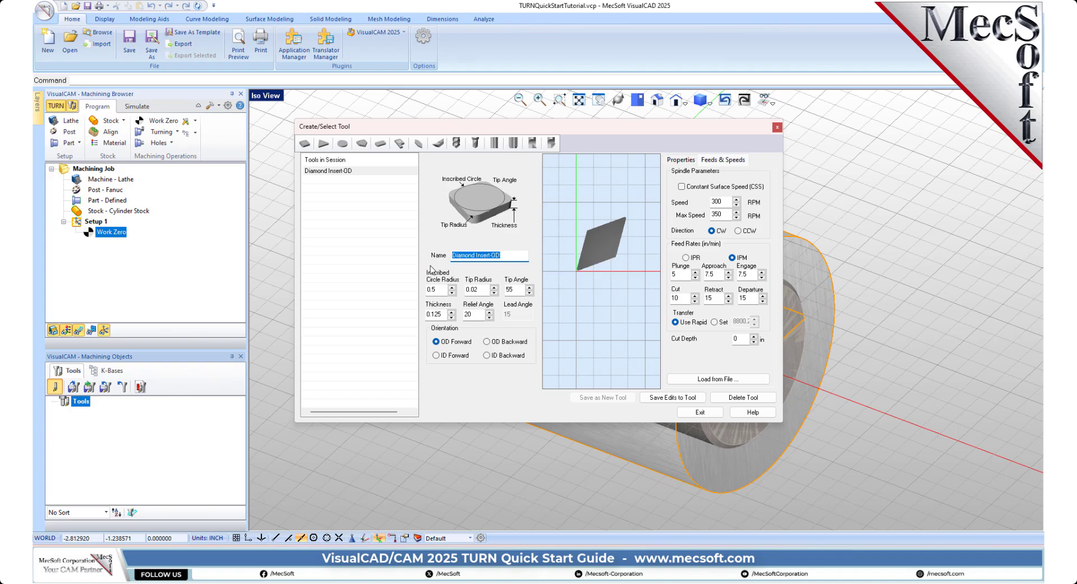
click(505, 255)
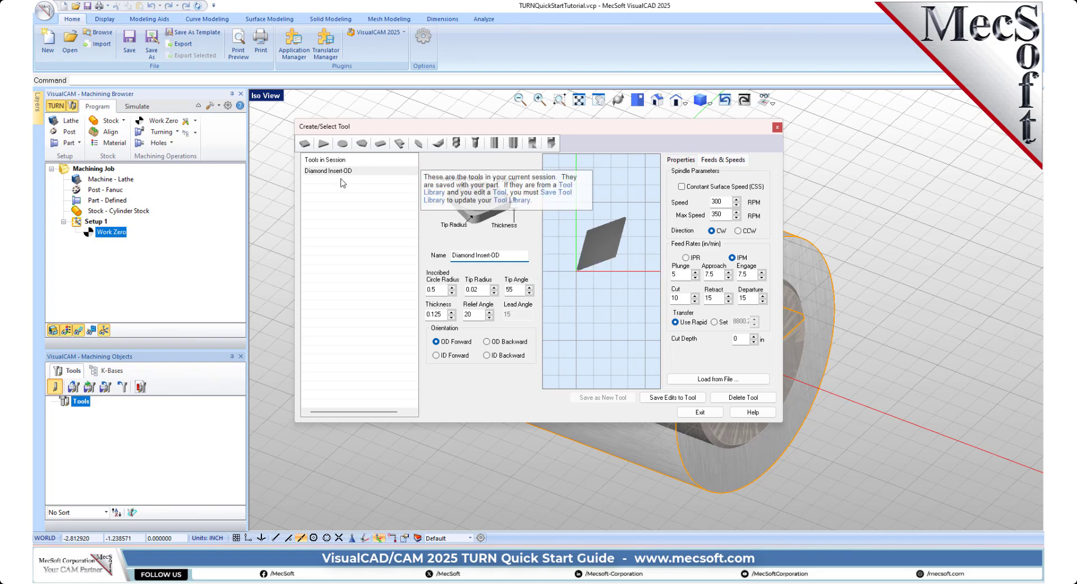
click(362, 172)
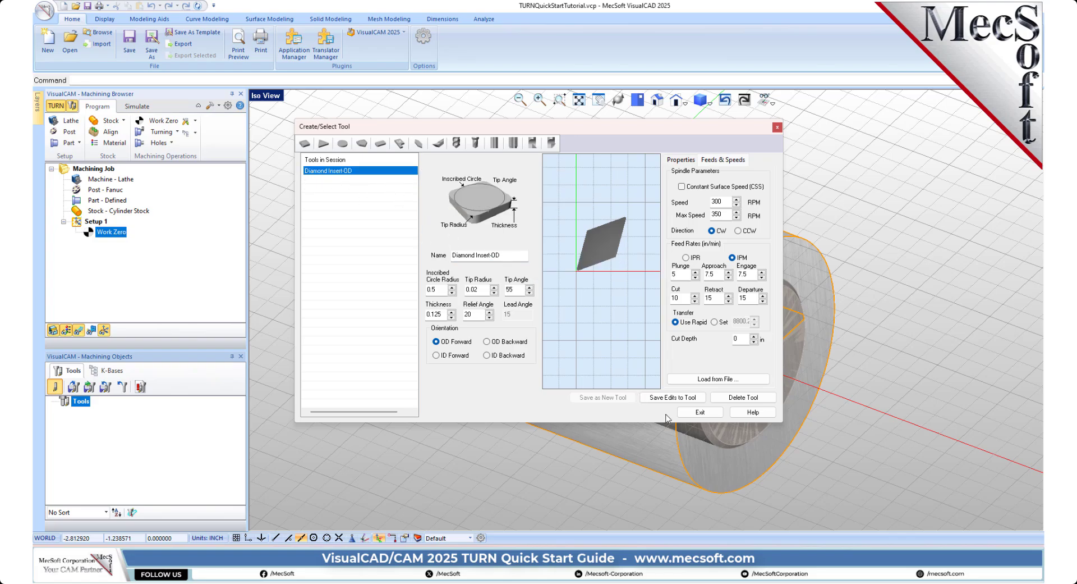
click(705, 413)
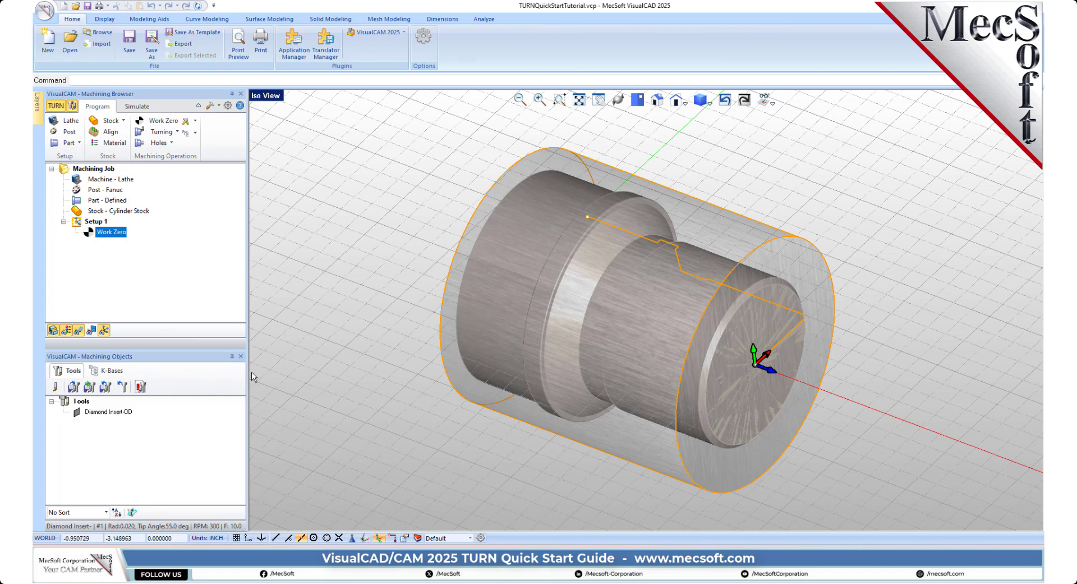
Create a turn roughing operation with the Diamond Insert-OD tool and load its feeds and speeds from the tool
click(168, 132)
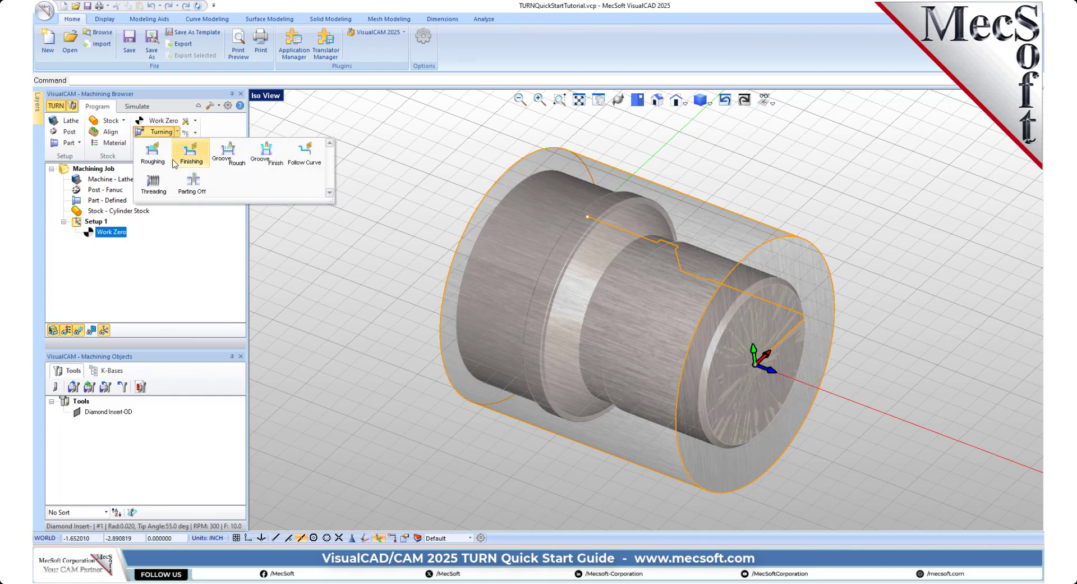
click(171, 159)
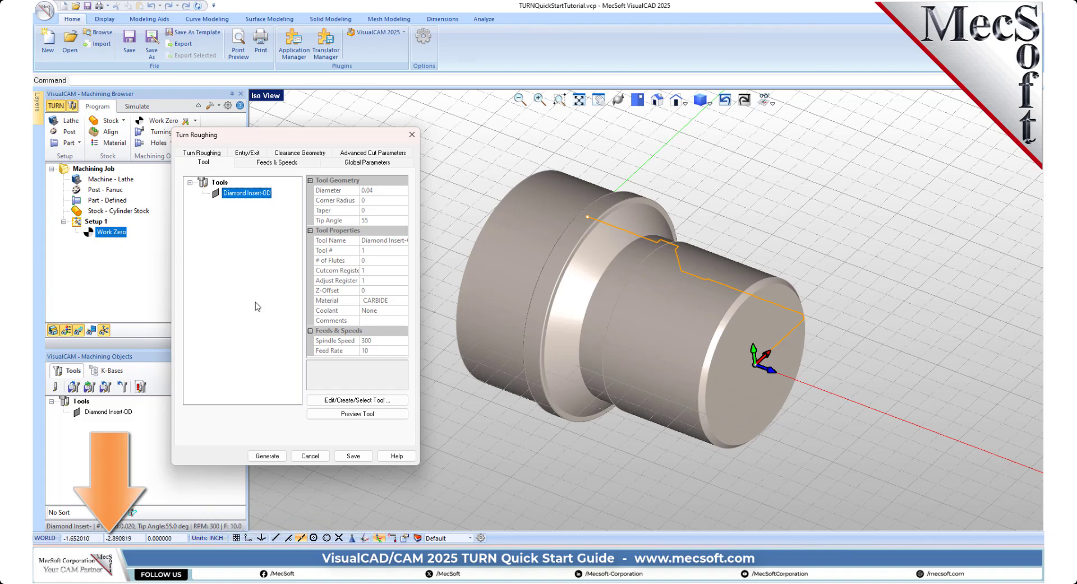
mouse_move(249, 251)
click(291, 162)
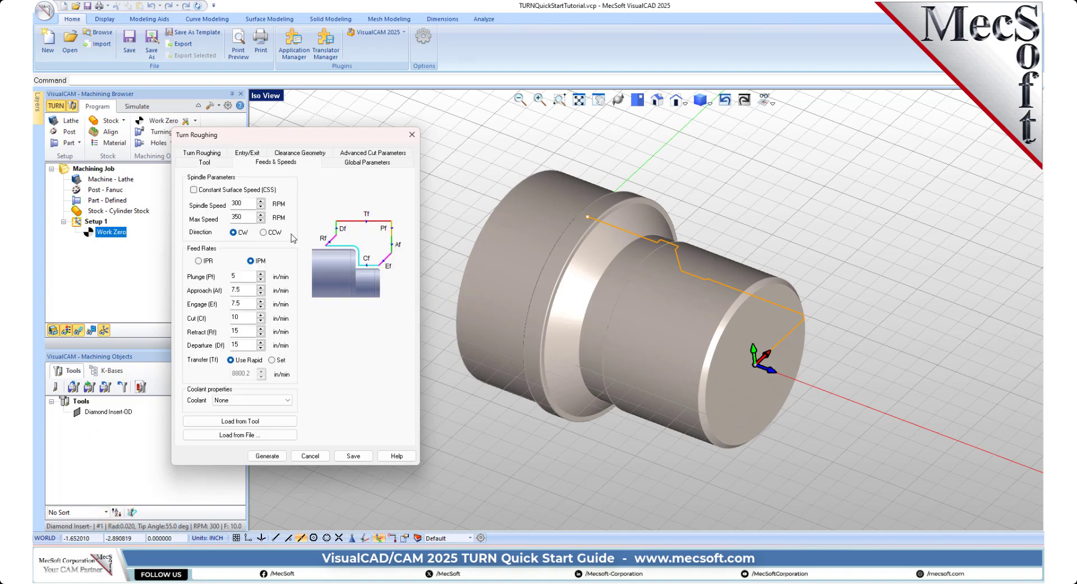
click(275, 422)
Set the roughing operation's cut transfer to Clearance Plane and decline saving the file as a current version
click(301, 156)
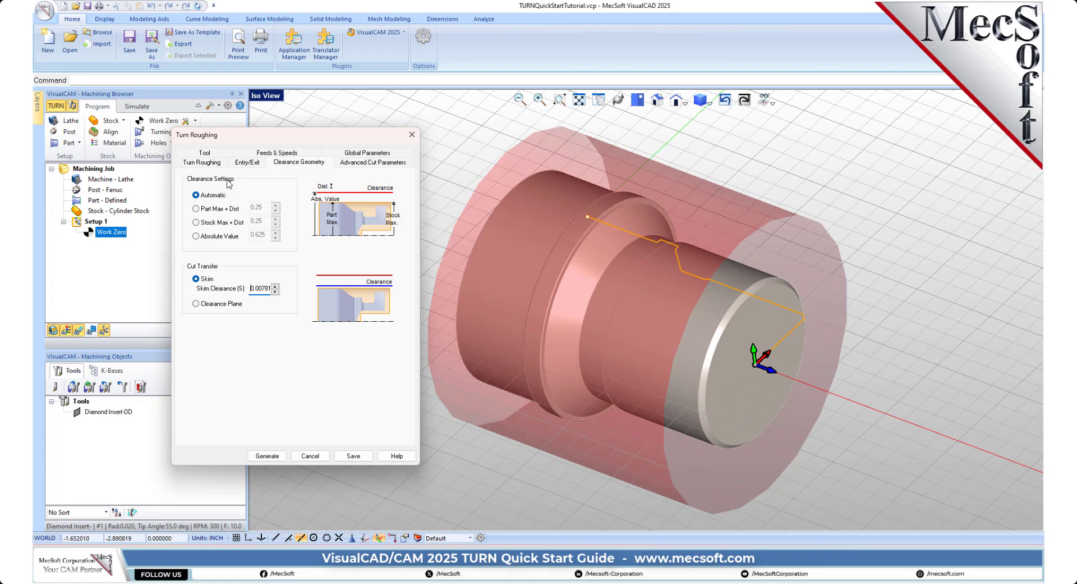
click(196, 303)
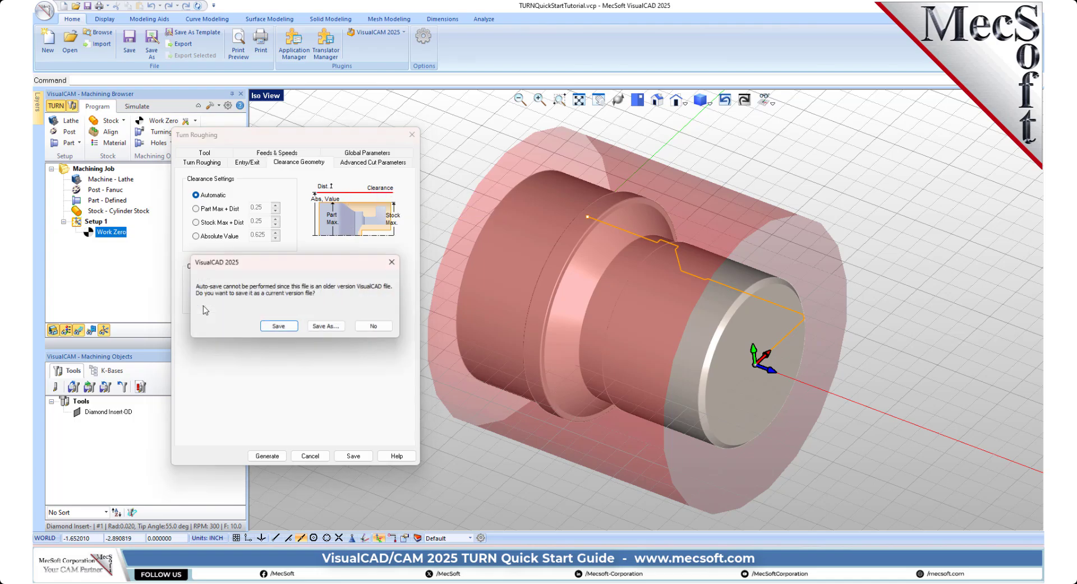
click(371, 330)
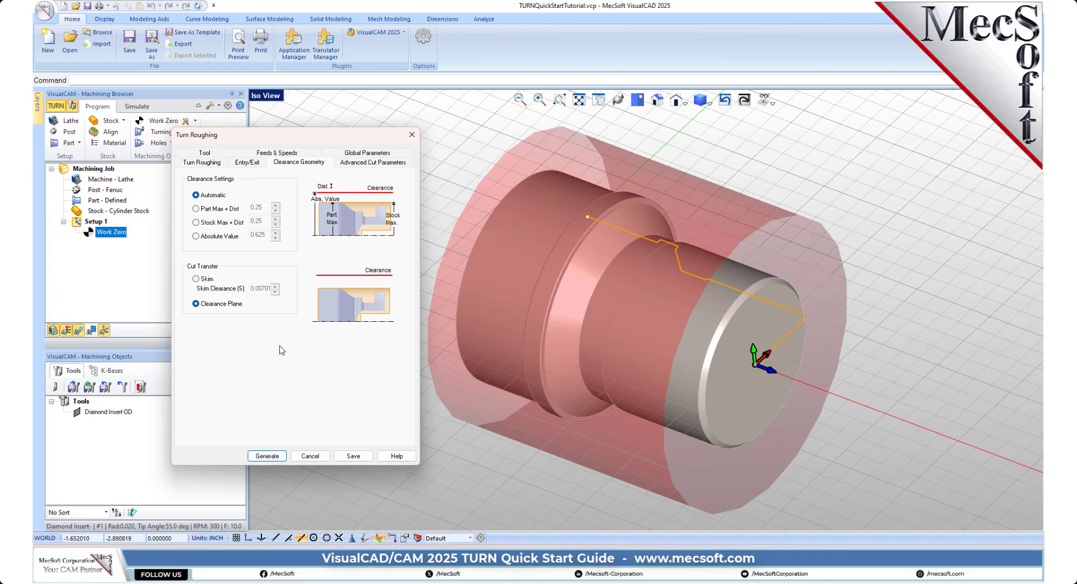
right_drag(681, 345, 649, 351)
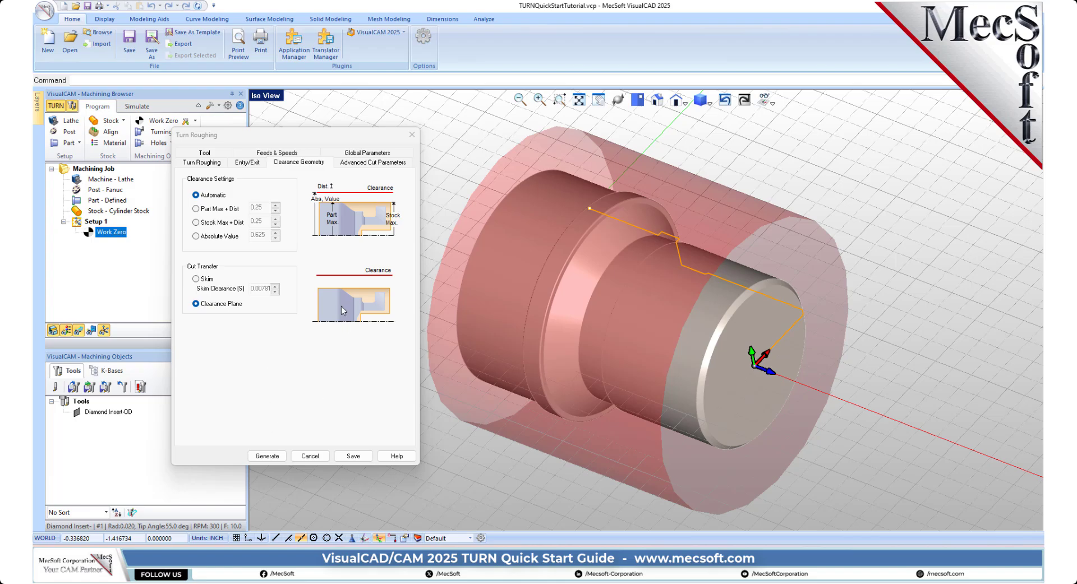
Set the stock value in the roughing operation's global parameters to 0
click(348, 155)
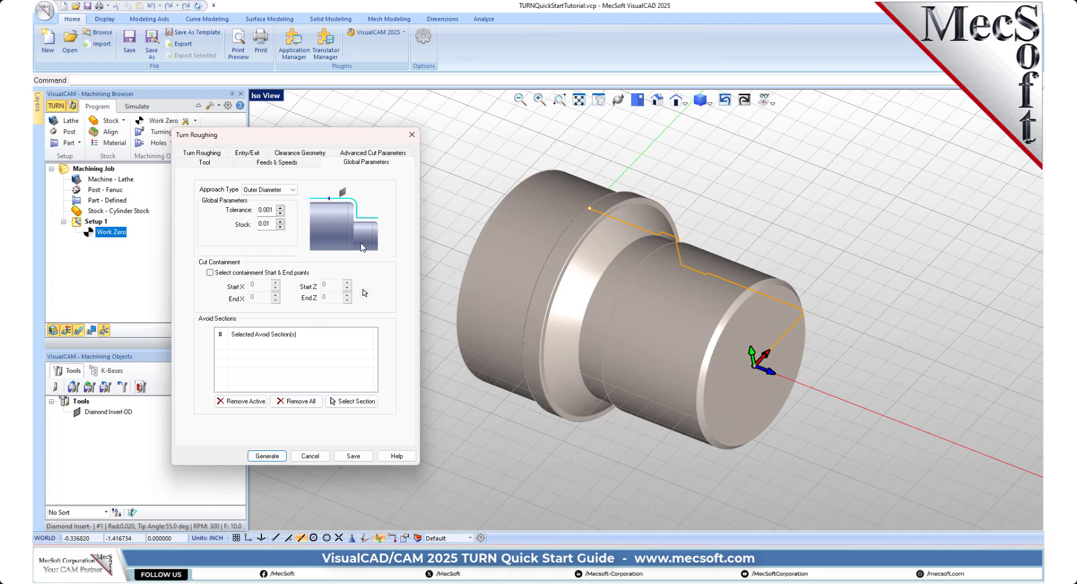
double_click(271, 224)
text(0)
Use Linear Cuts without a Final Cleanup Pass and set the roughing depth per cut to a distance of 0.0625
click(222, 156)
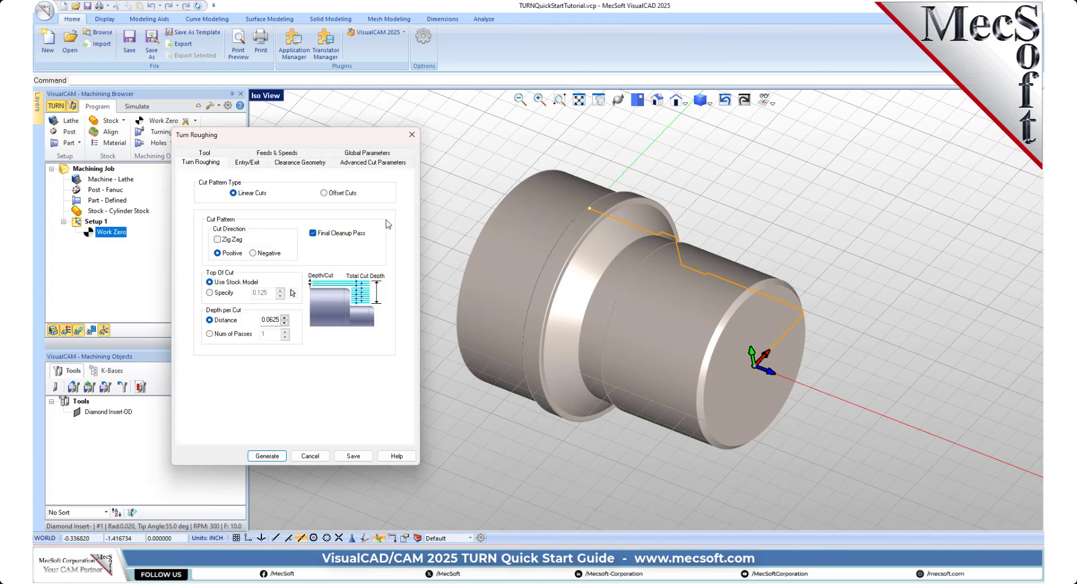
mouse_move(235, 197)
click(323, 192)
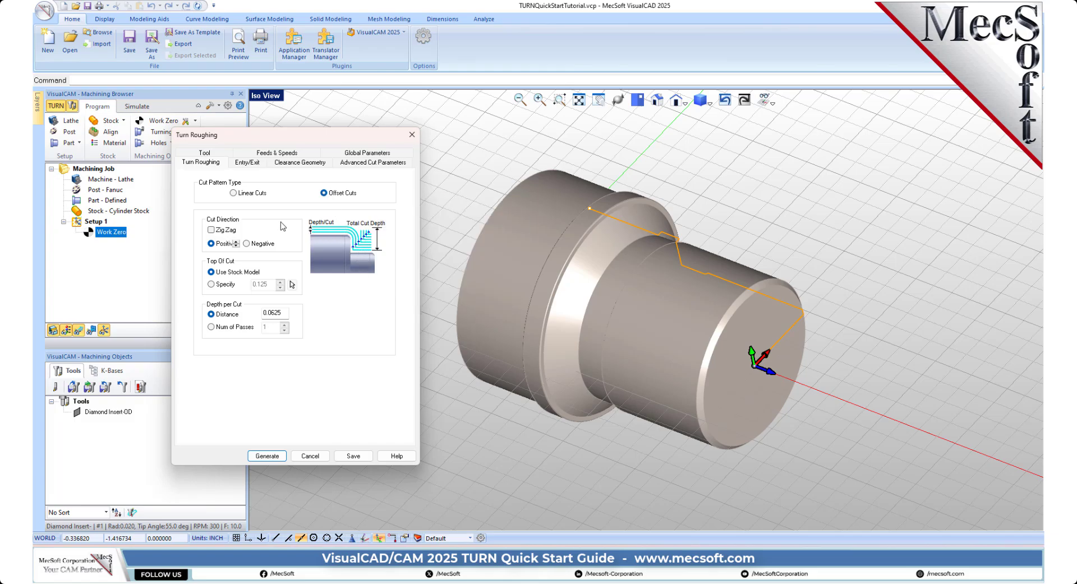
click(256, 193)
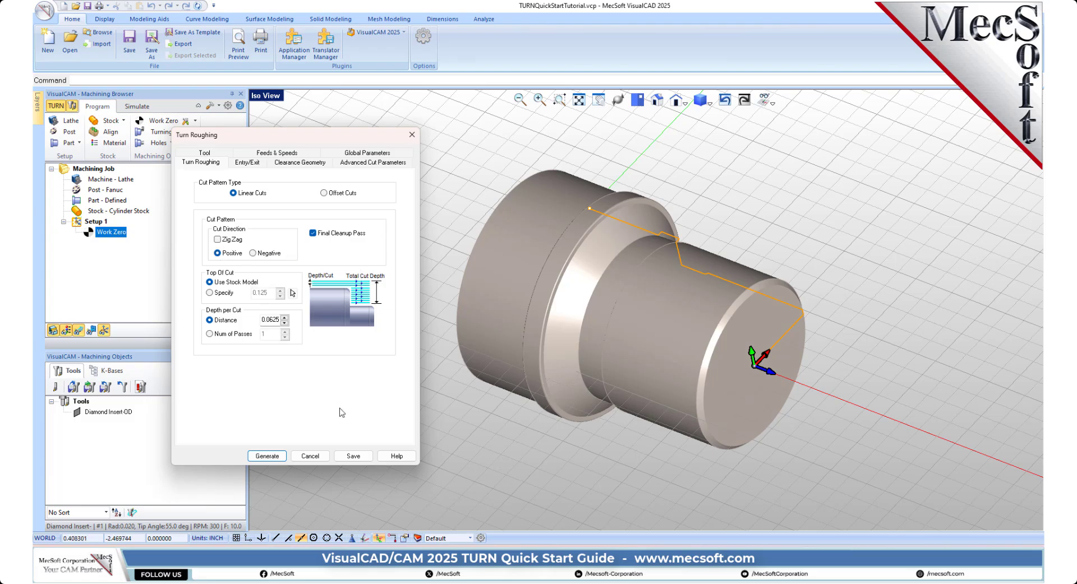
click(312, 232)
double_click(272, 319)
text(0.06)
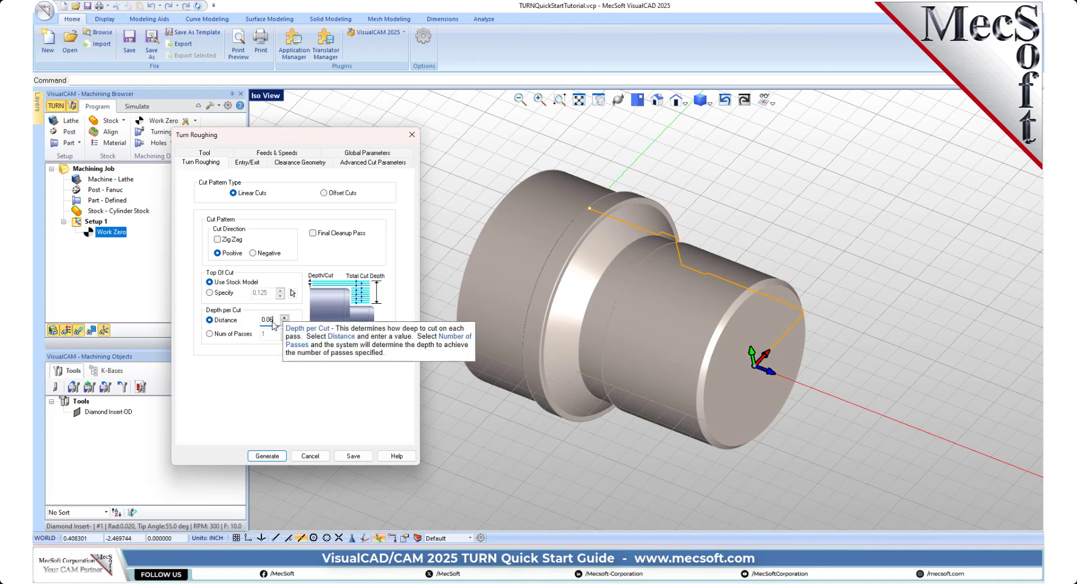
text(25)
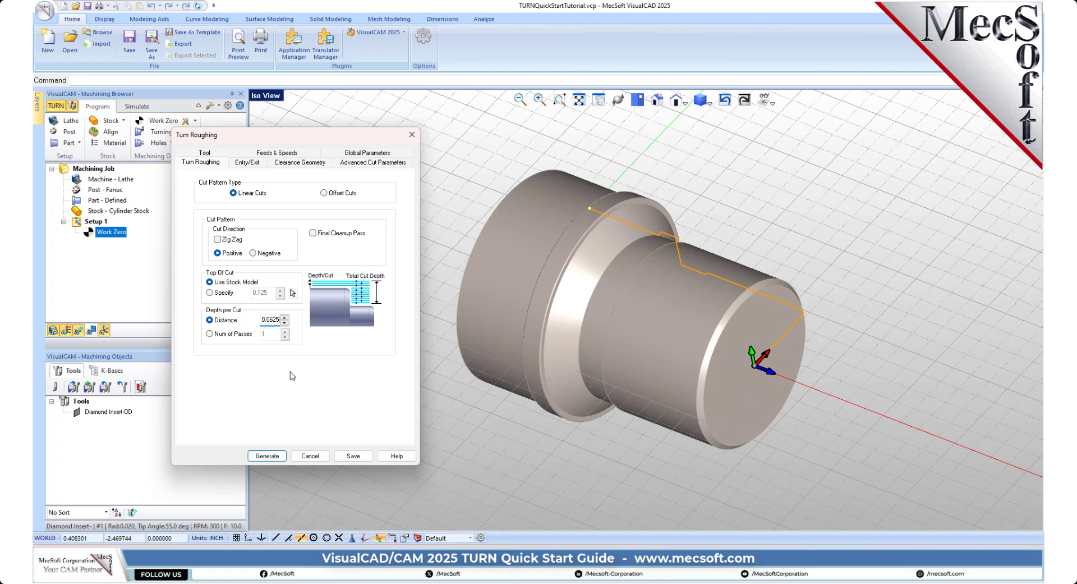
Set the roughing entry's approach length and engage length to 0.025 each
click(250, 162)
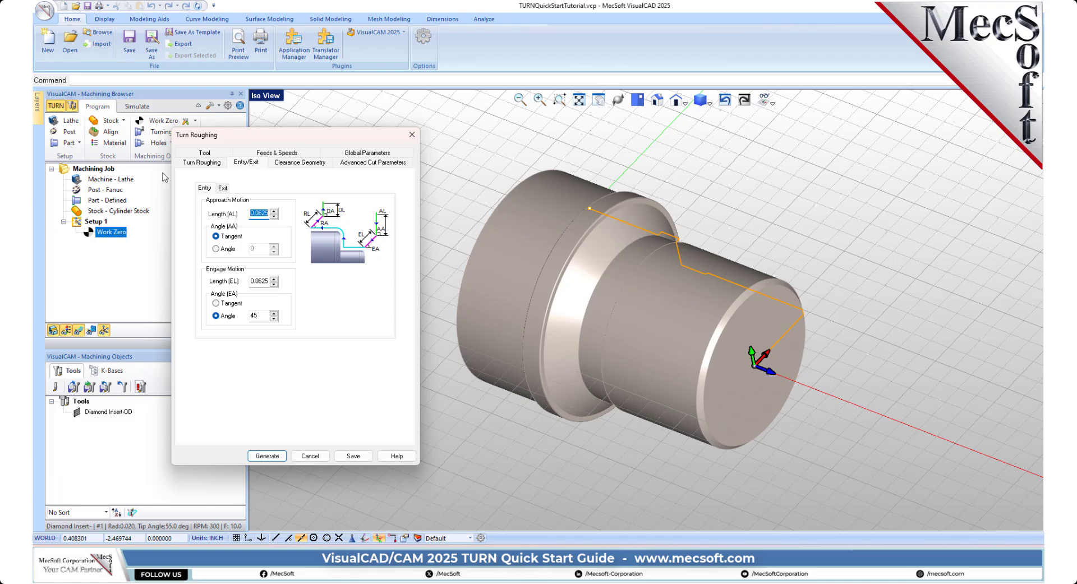
click(205, 189)
double_click(260, 214)
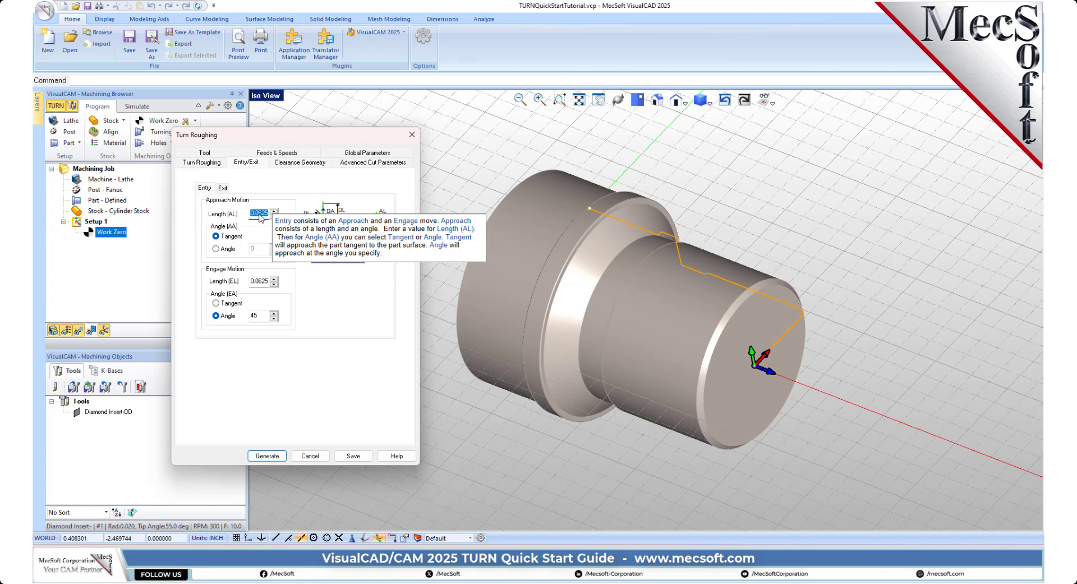
text(0)
mouse_move(266, 314)
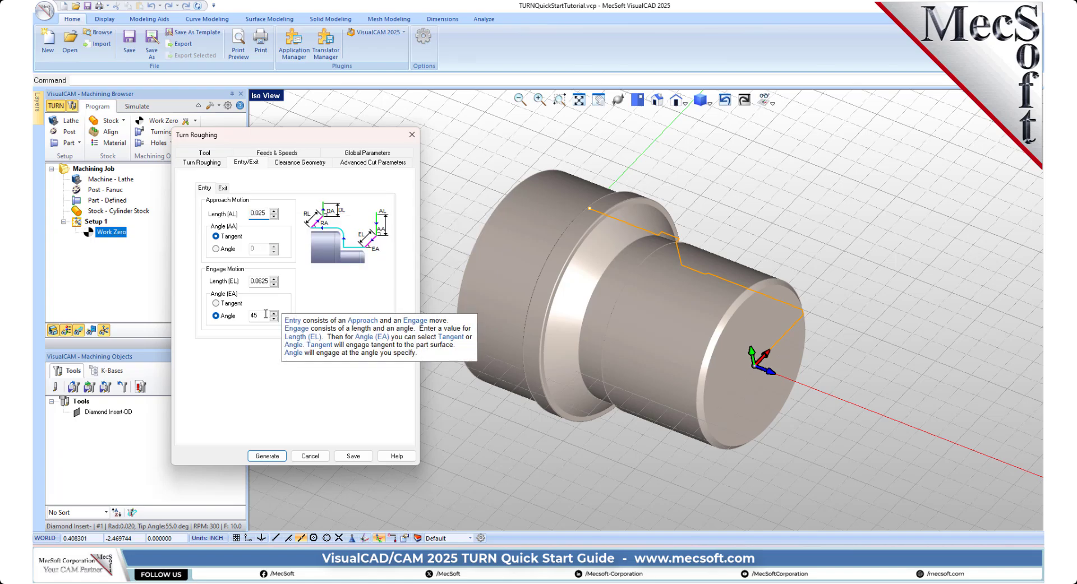
double_click(260, 281)
text(0)
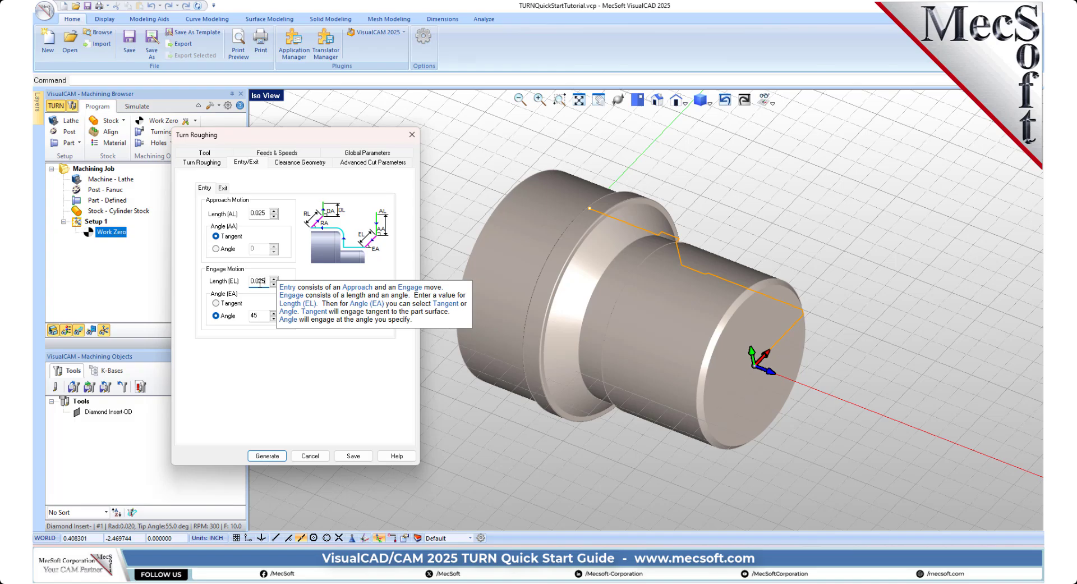
Set the exit's retract and depart lengths to 0.025 each and generate the roughing toolpath
click(223, 188)
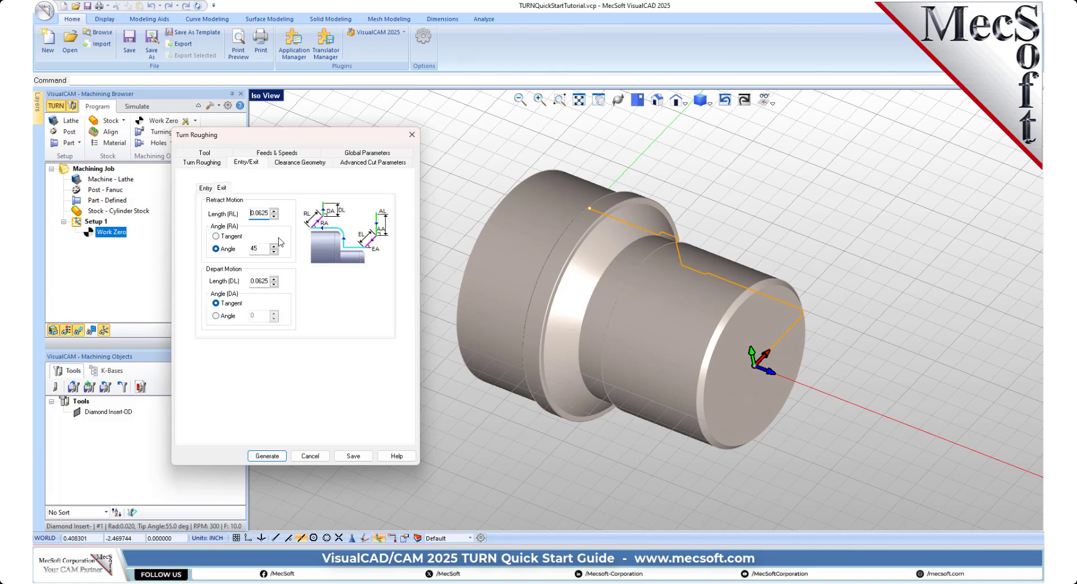
double_click(258, 212)
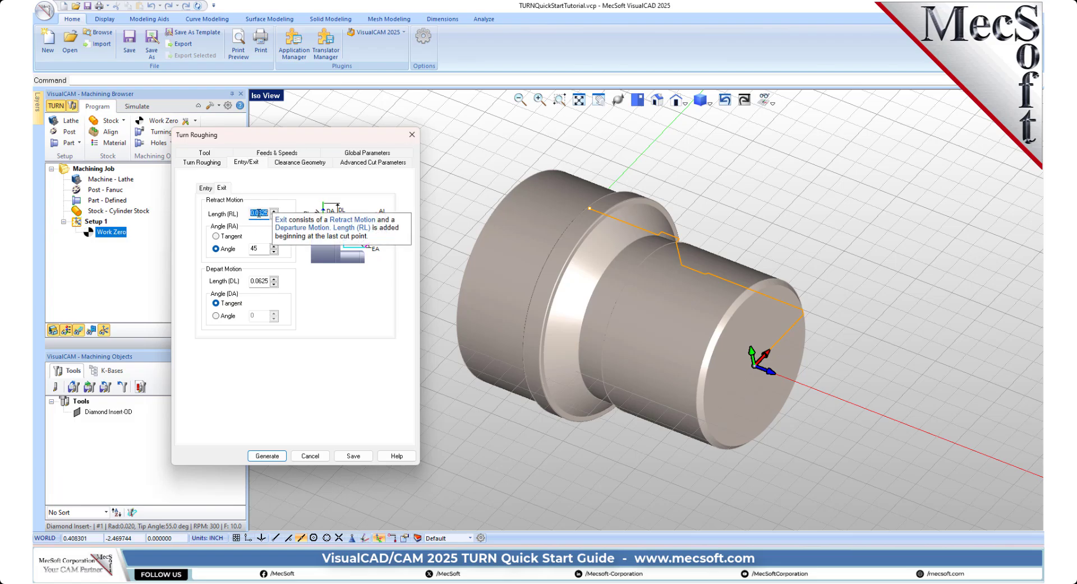
text(0.)
double_click(264, 281)
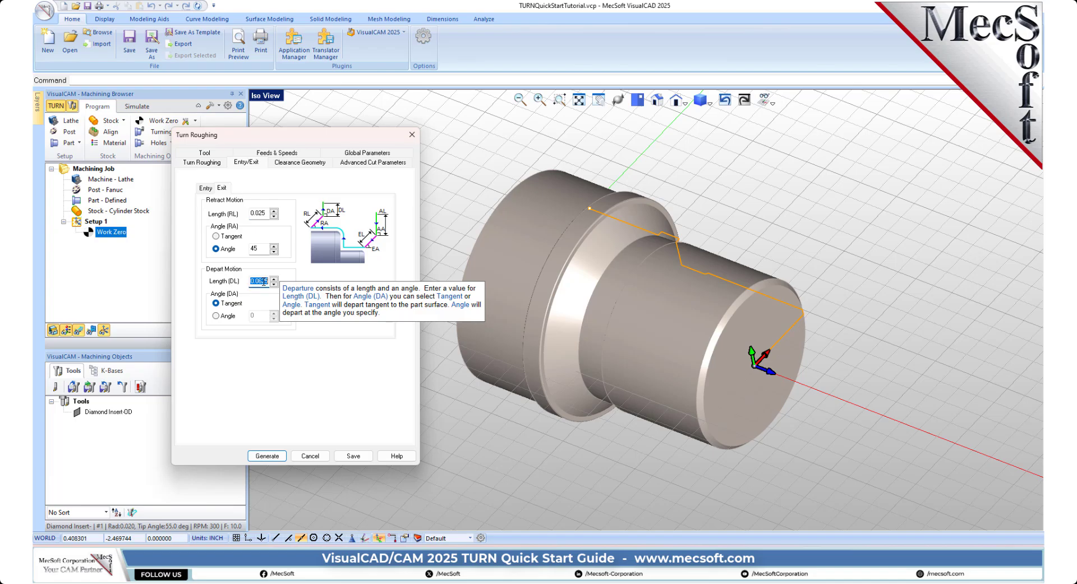
text(0)
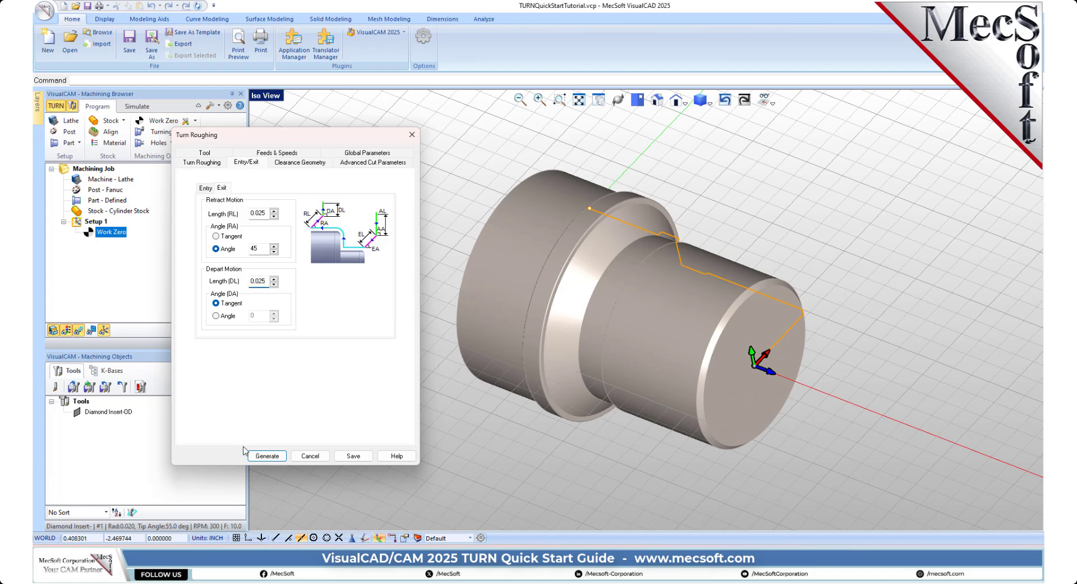
click(267, 456)
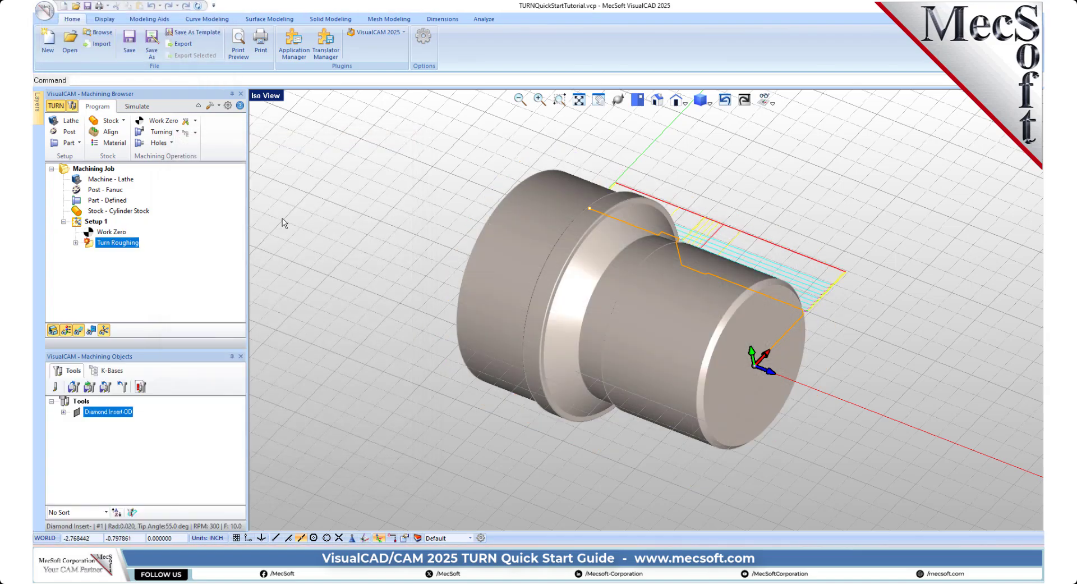
Set the toolpath display thickness to 3 in the turning preferences
click(228, 106)
click(418, 179)
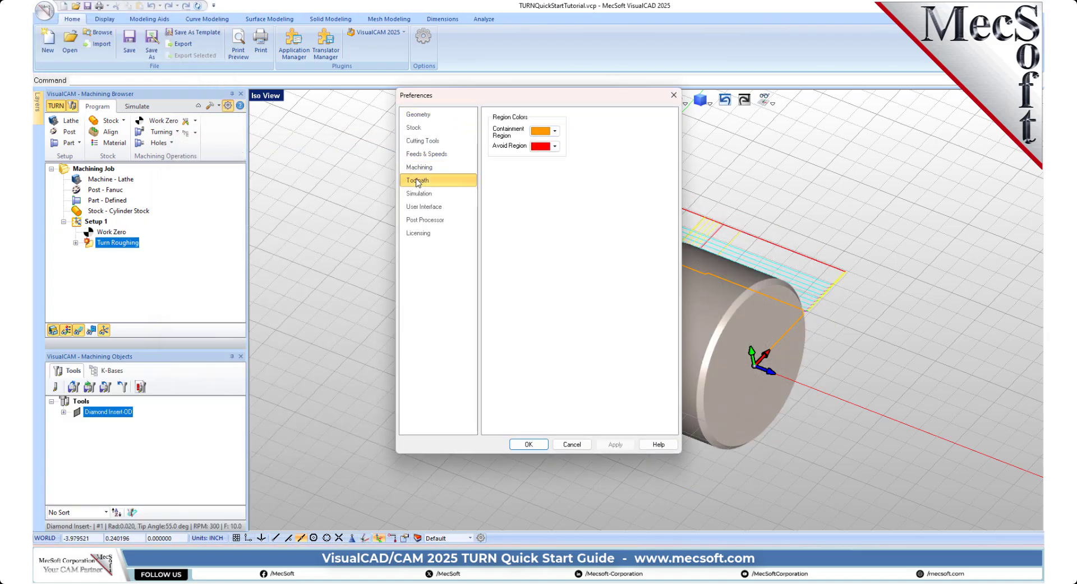
click(597, 281)
drag(598, 280, 591, 285)
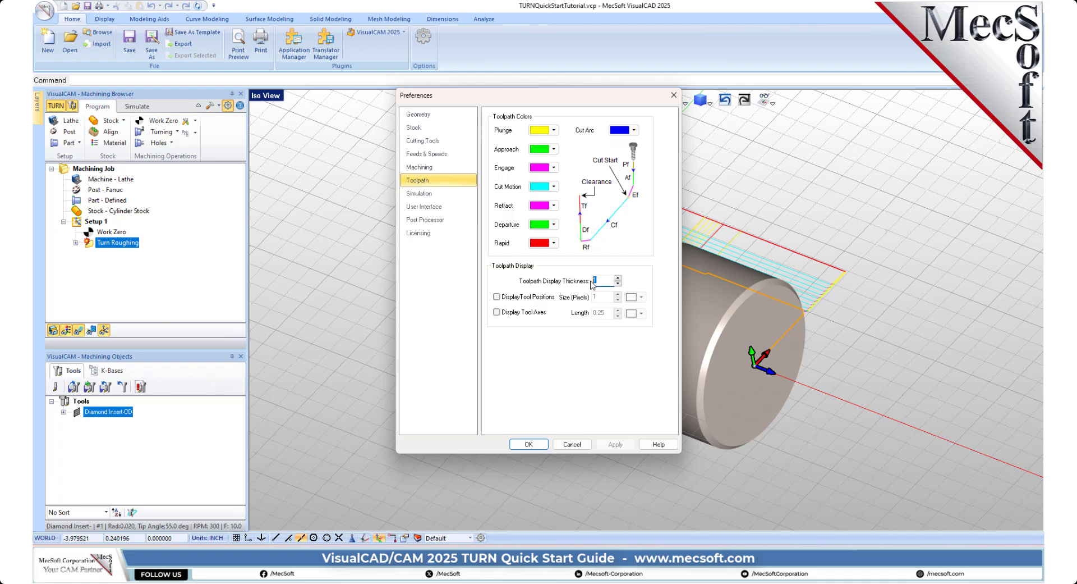
text(3)
click(524, 446)
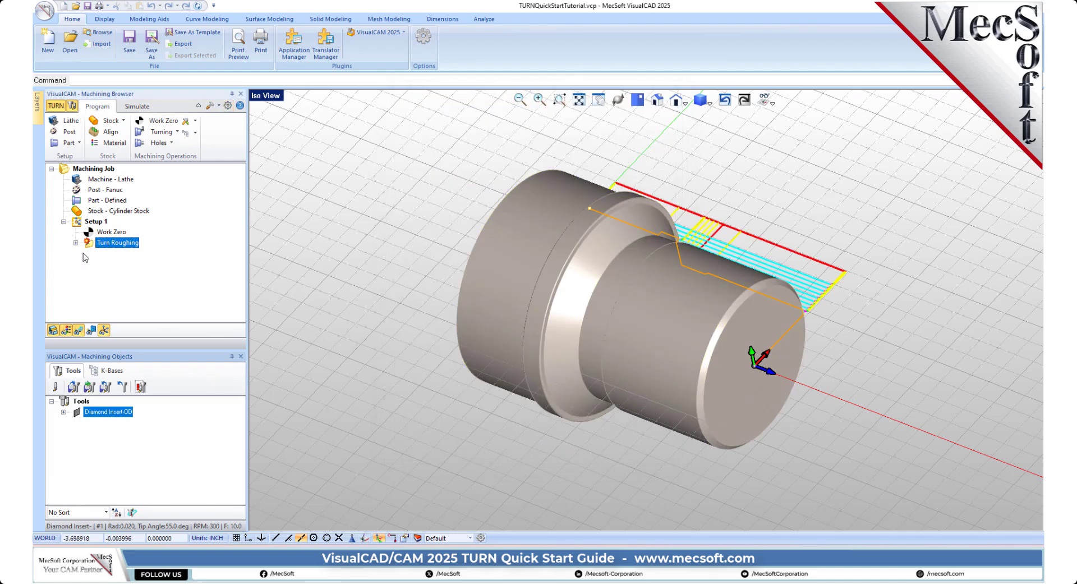
Examine the roughing toolpath against the part profile in the top view, hiding and showing the toolpath again
click(638, 100)
scroll(657, 302, up, 10)
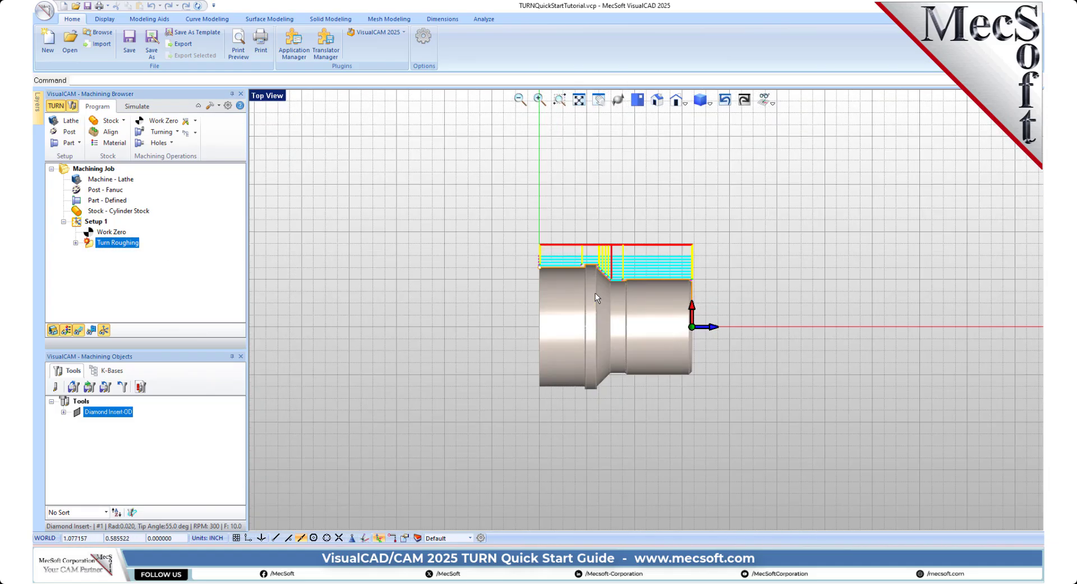
scroll(598, 299, up, 2)
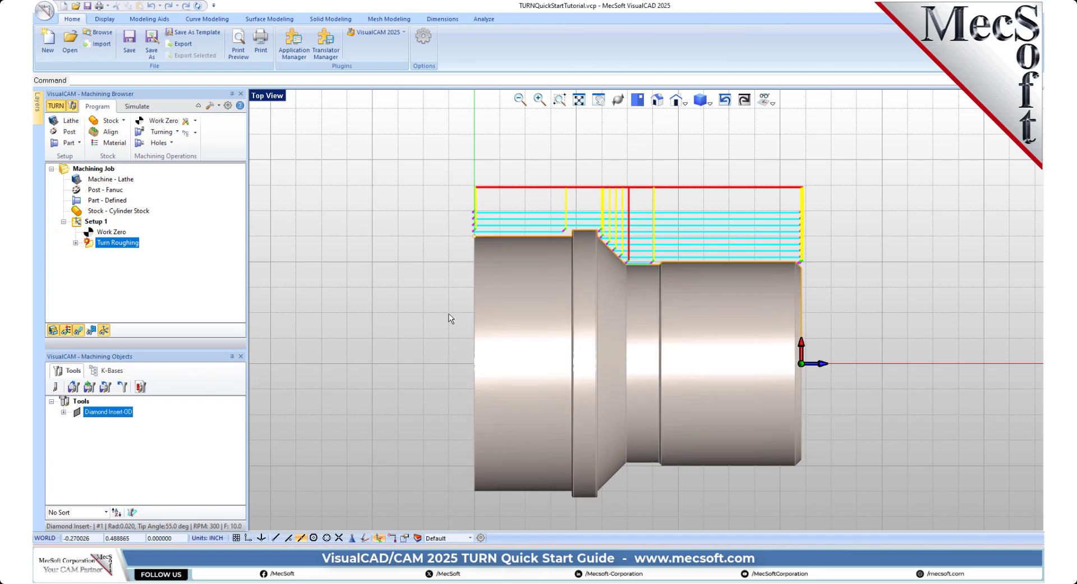
click(80, 332)
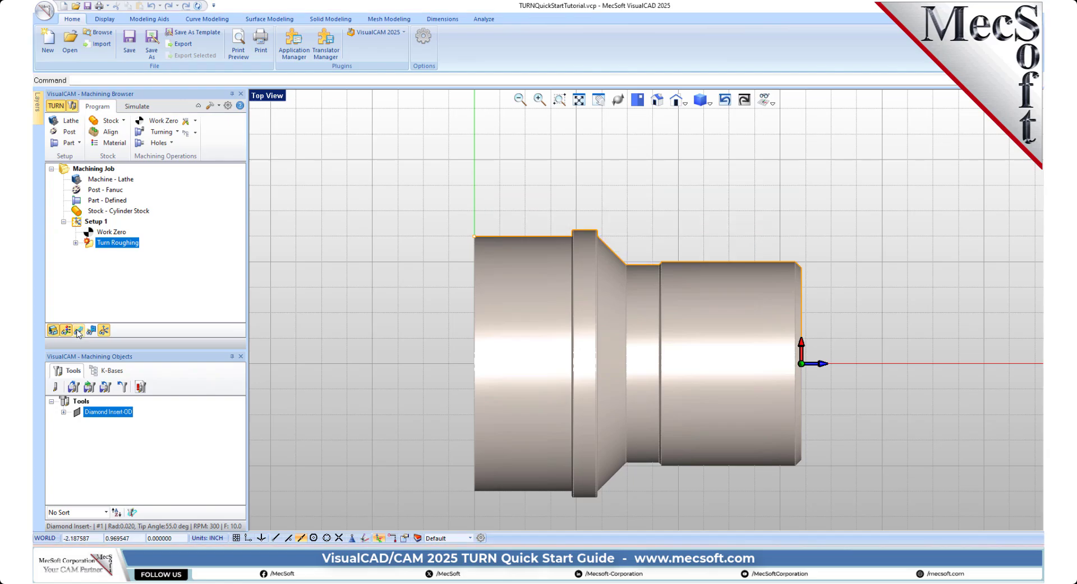
click(78, 332)
click(79, 331)
click(79, 331)
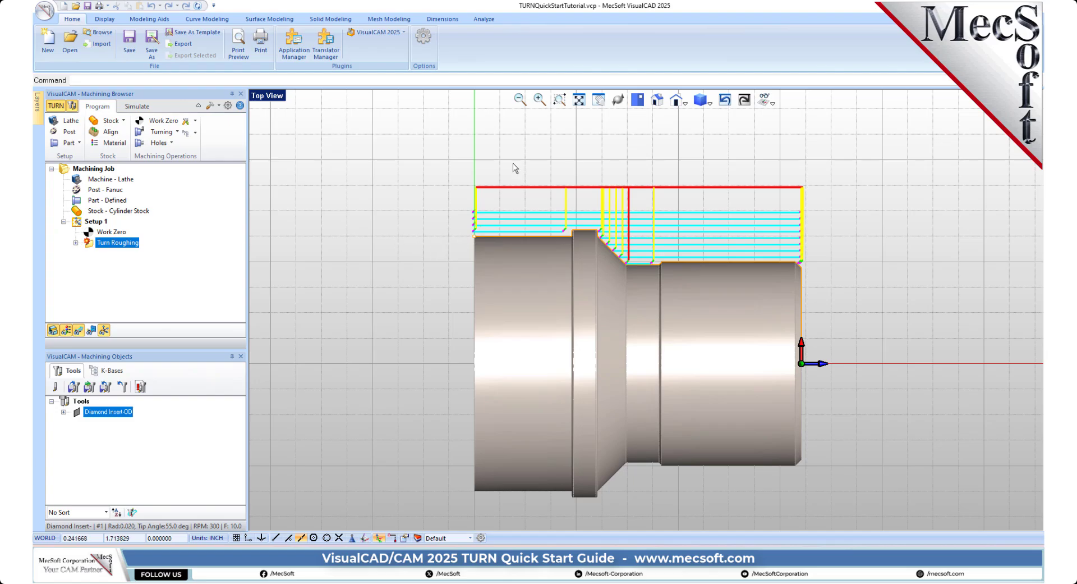
Set the model to the Isometric-2 view and bring up the simulation tools for the turning job
scroll(635, 327, up, 8)
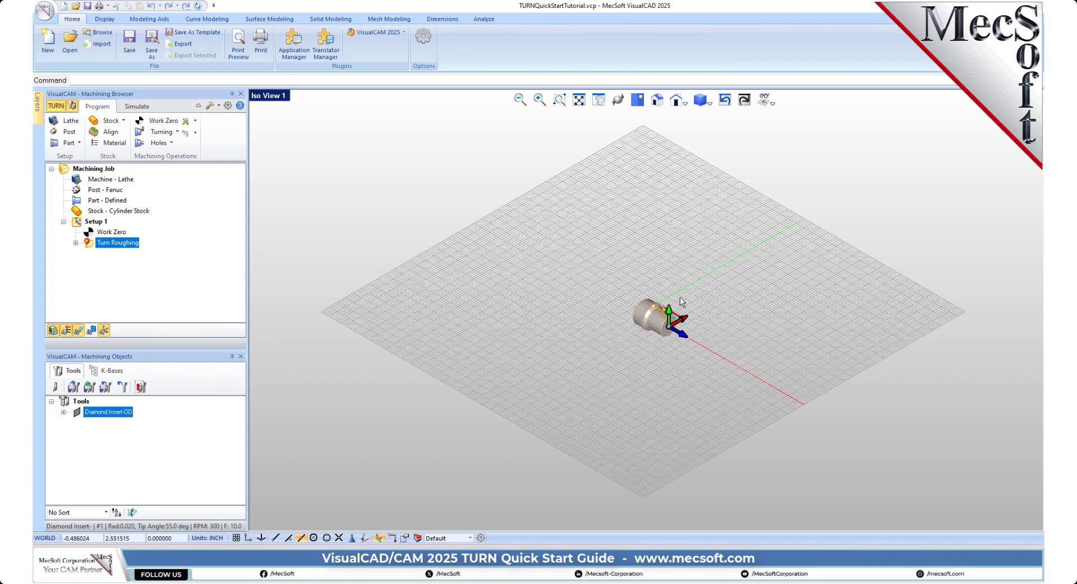
scroll(635, 327, up, 7)
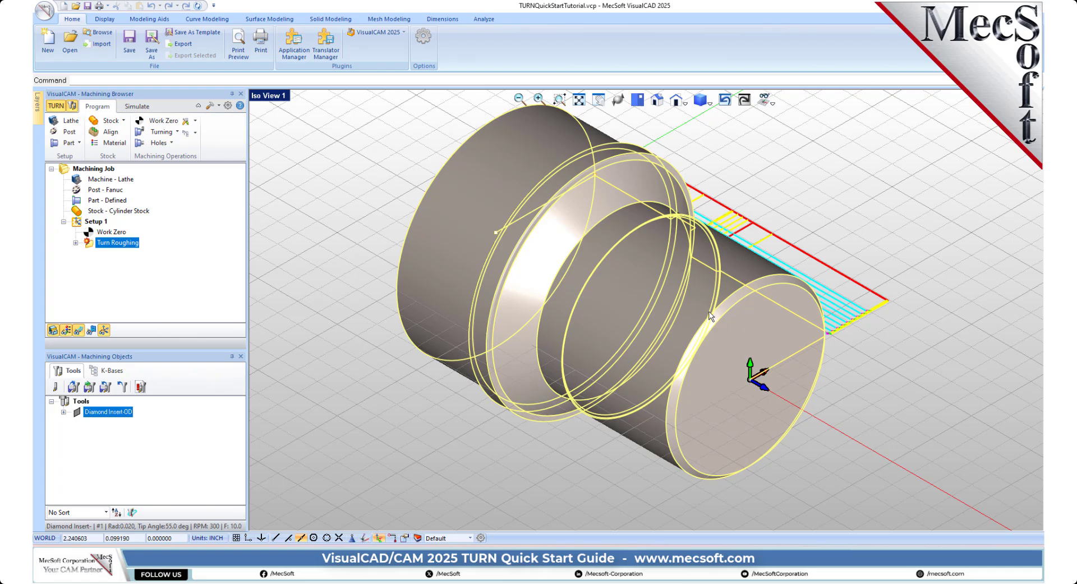
scroll(552, 355, down, 2)
scroll(582, 210, up, 2)
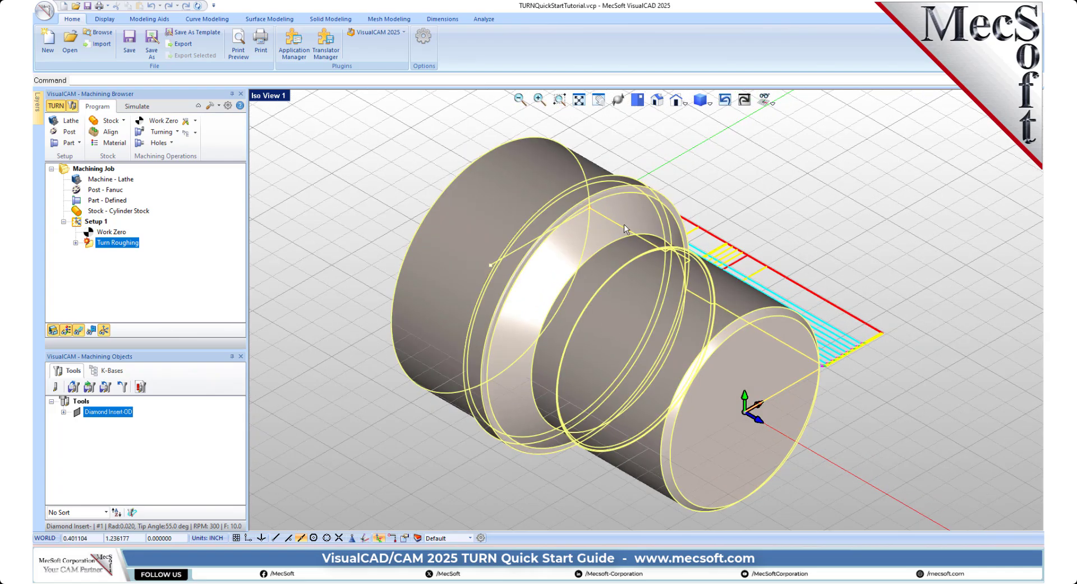
click(686, 103)
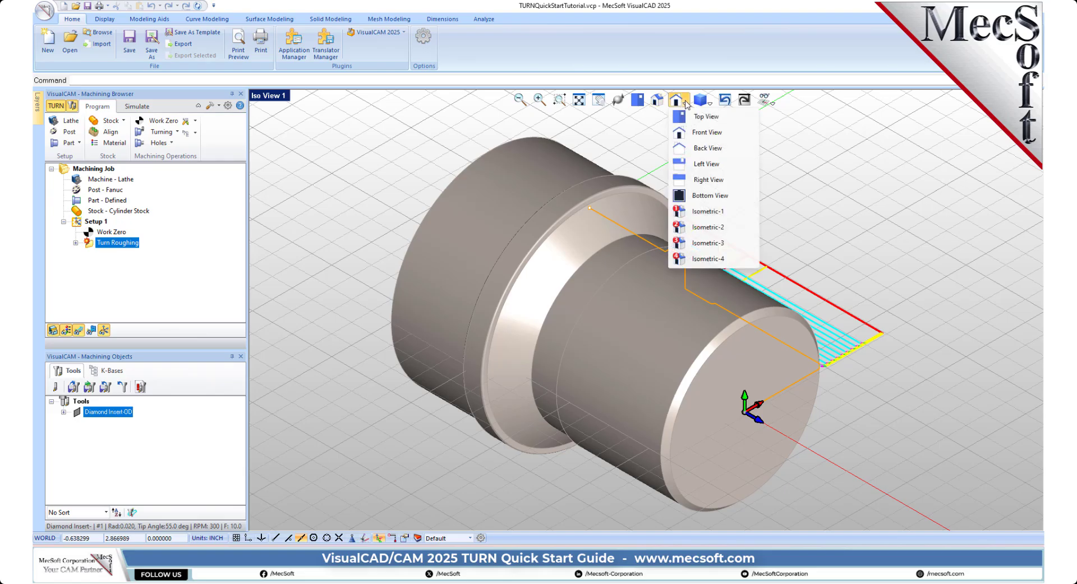
click(708, 227)
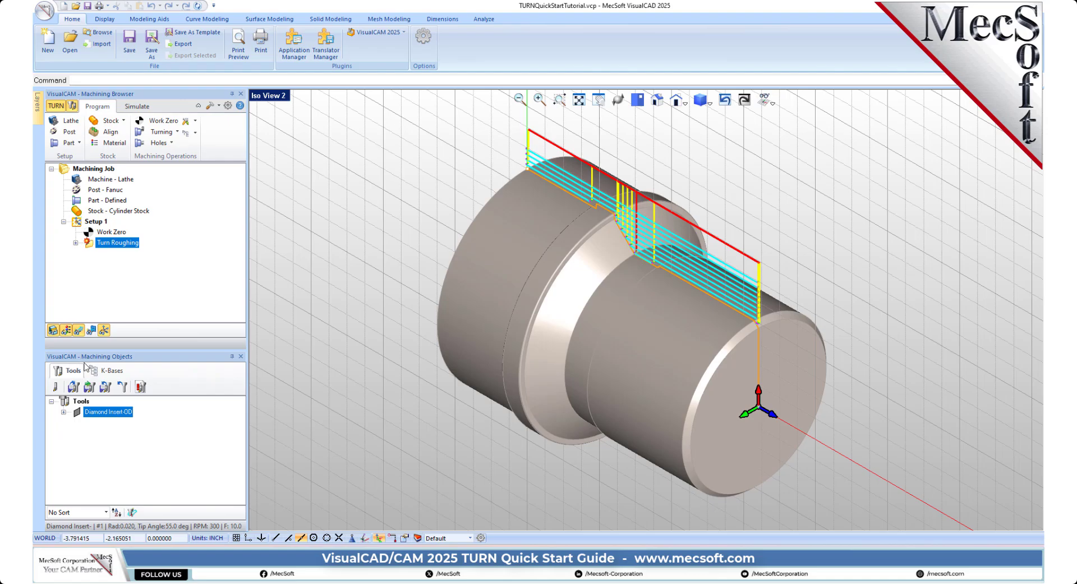
click(140, 107)
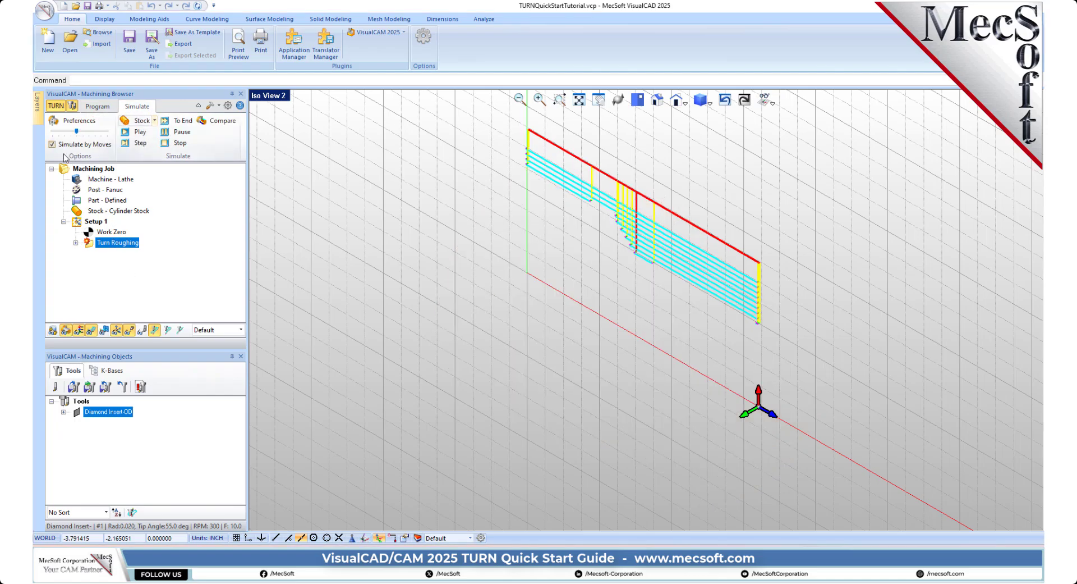
Simulate the Turn Roughing operation at the minimum speed with Simulate by Moves turned off, and inspect the cut stock
drag(81, 133, 51, 133)
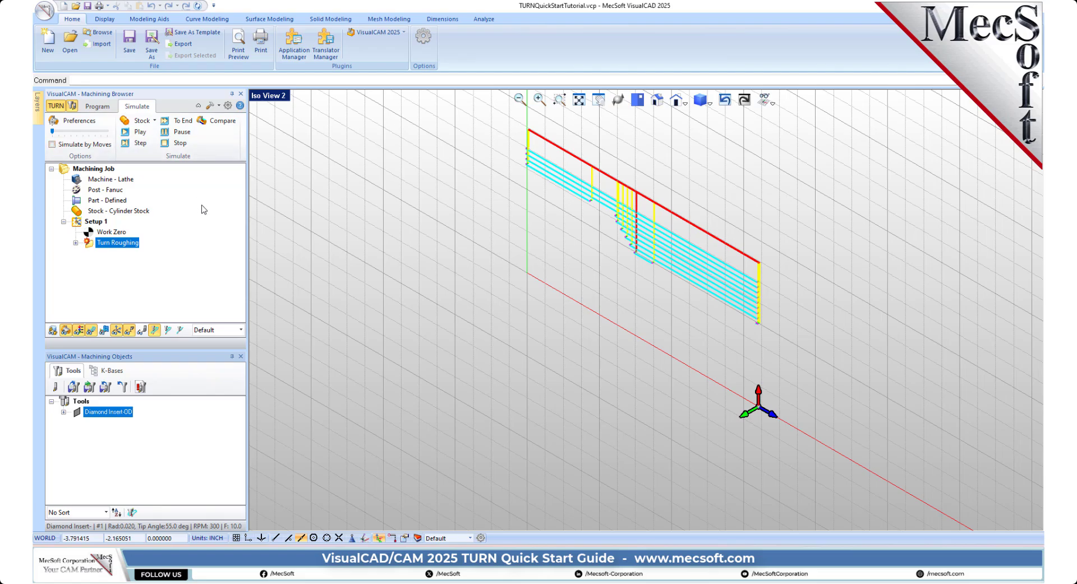
click(140, 133)
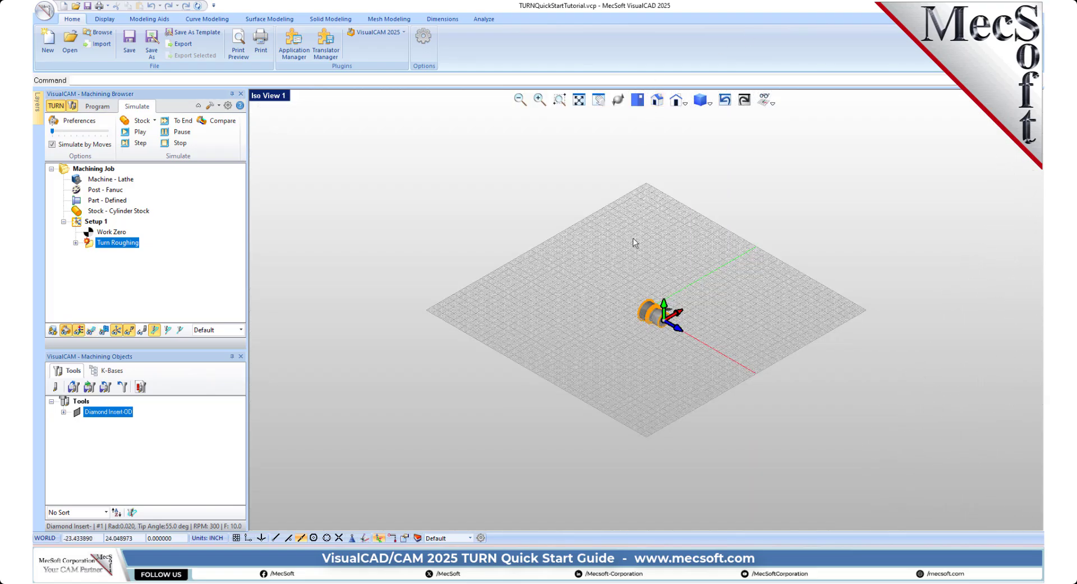
scroll(567, 292, up, 10)
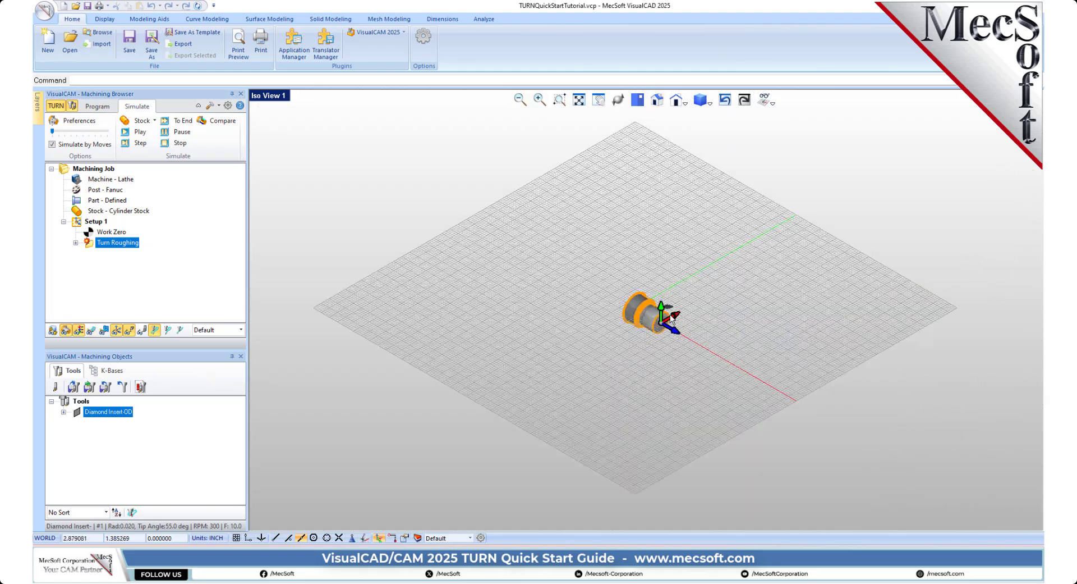
scroll(567, 291, up, 4)
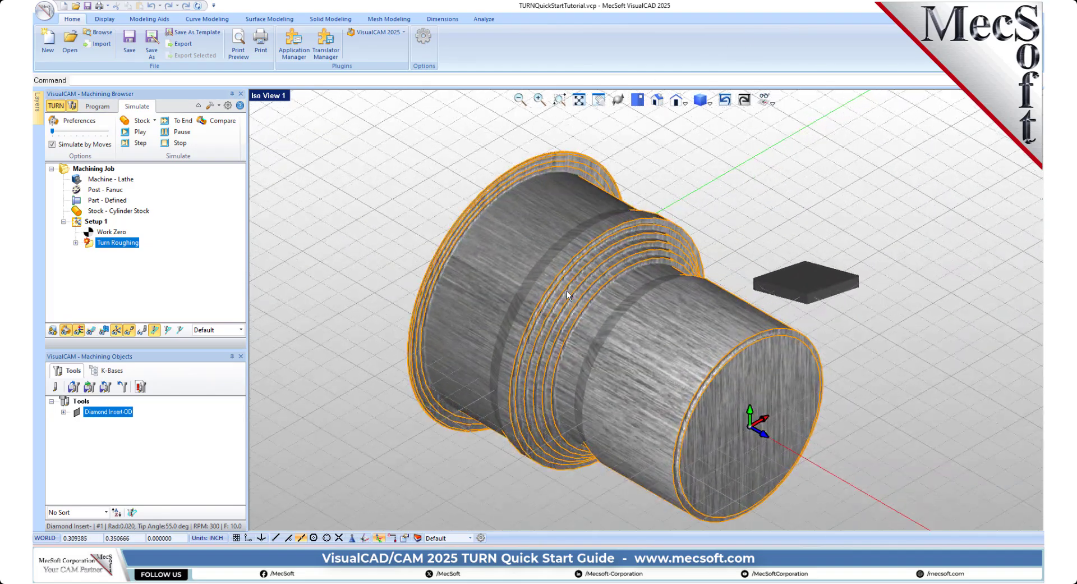
Hide and show the roughing toolpath to compare it with the simulated stock
click(80, 332)
click(80, 332)
click(80, 332)
click(80, 332)
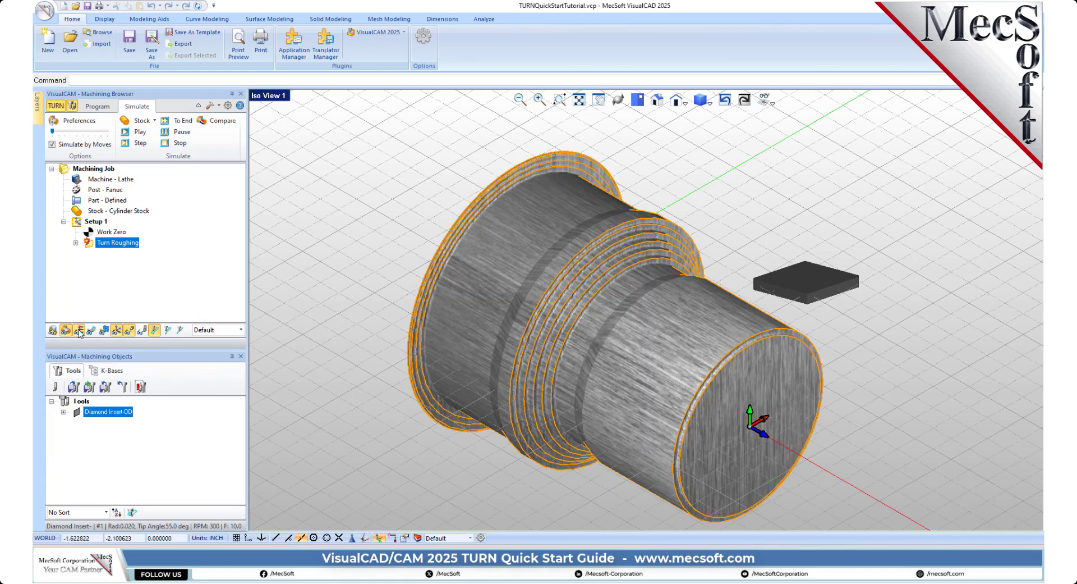
Set the simulation display mode to 3 Quarter in the preferences and inspect the sectioned stock
click(79, 121)
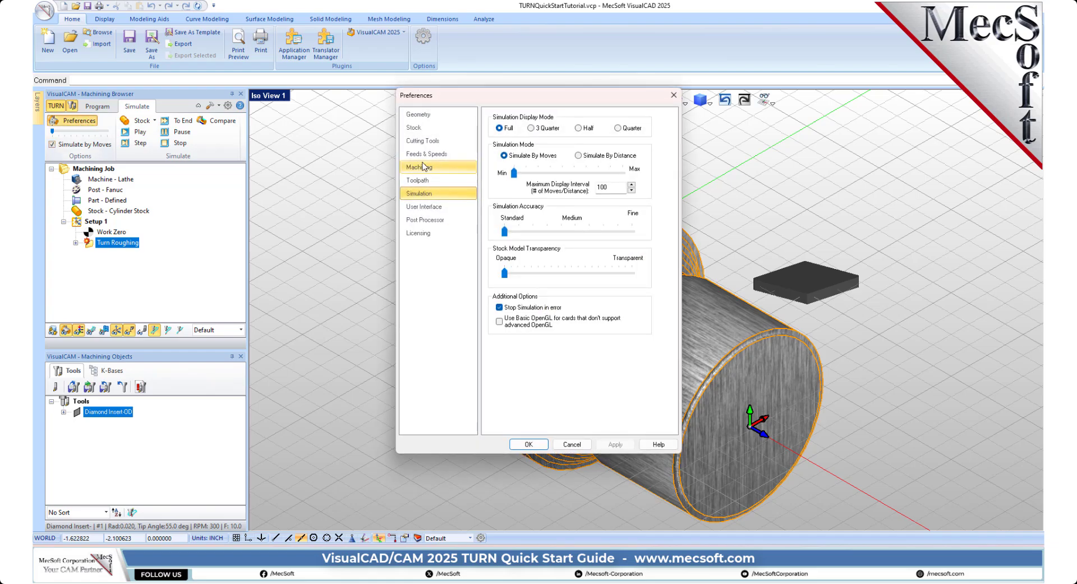
click(532, 128)
click(529, 444)
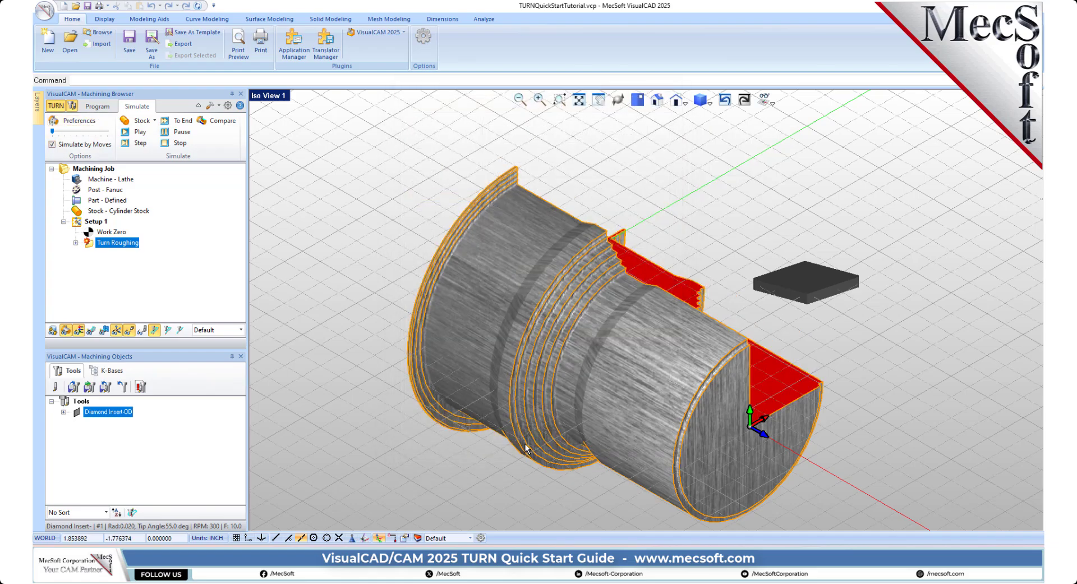
middle_drag(695, 400, 490, 239)
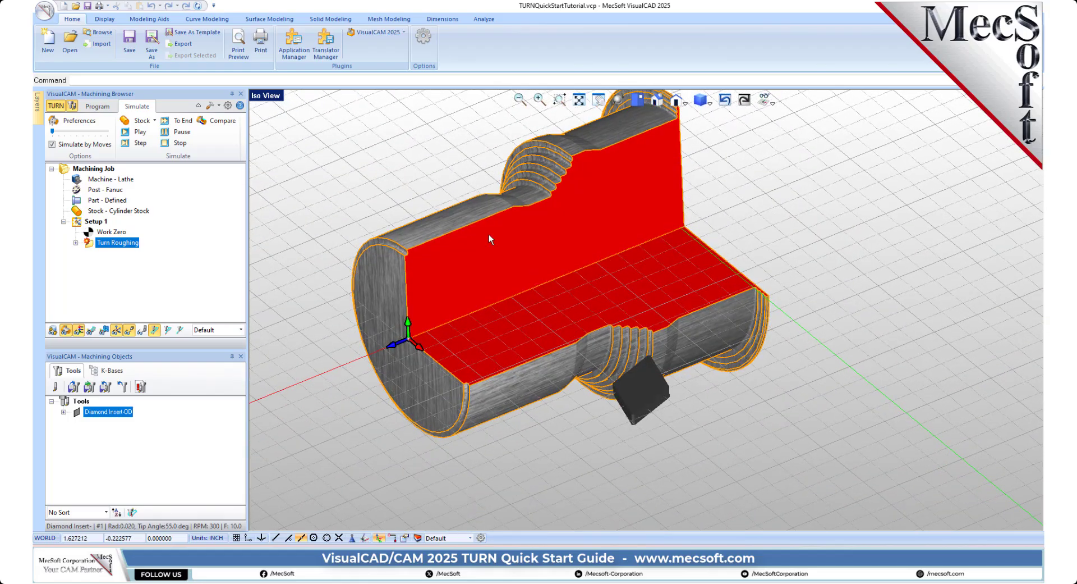
scroll(489, 239, up, 2)
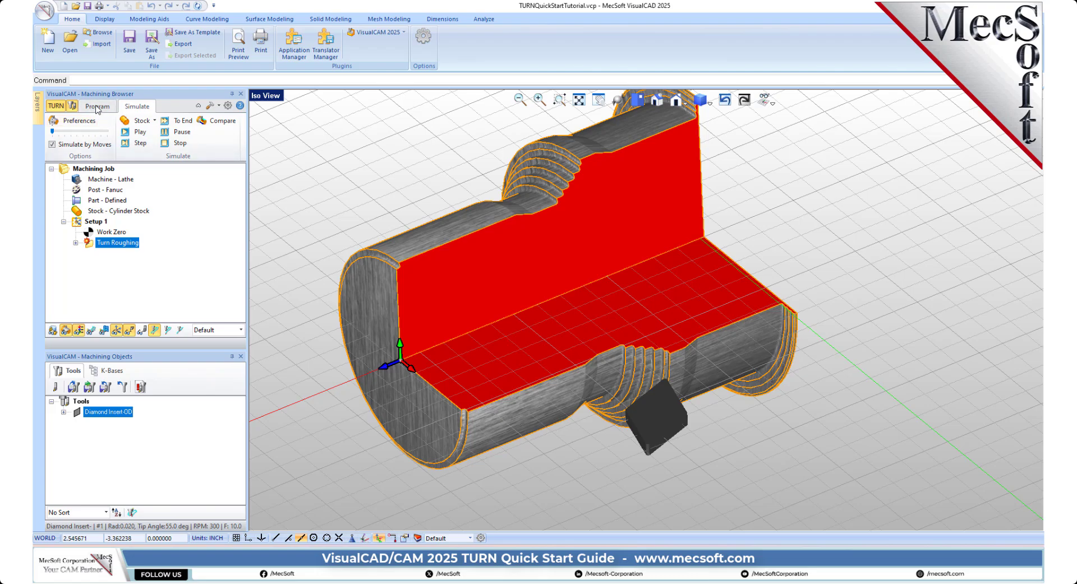
Start a Turn Finishing operation with the Diamond Insert-OD tool
click(97, 106)
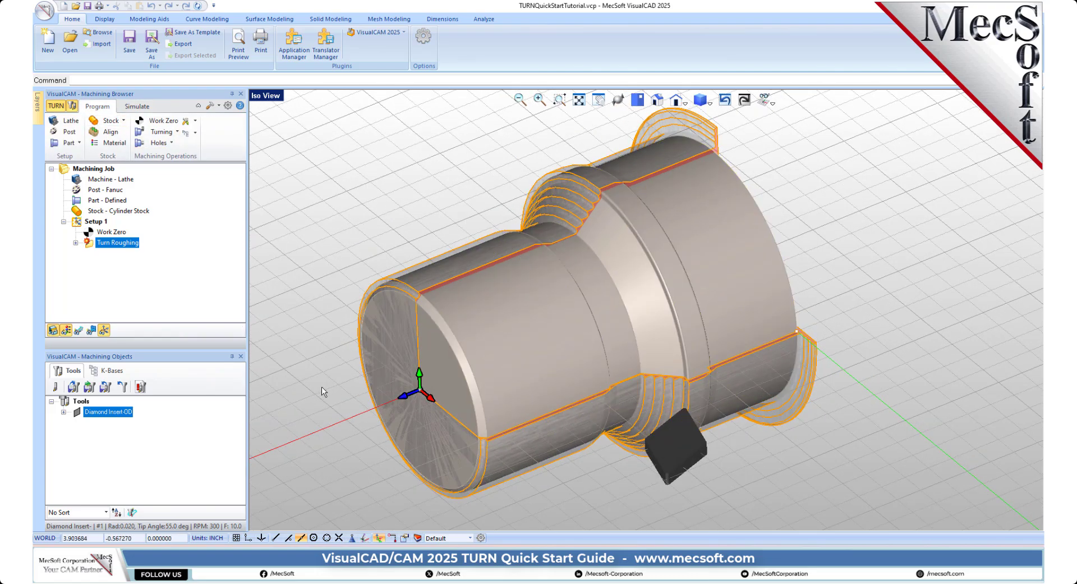
click(160, 130)
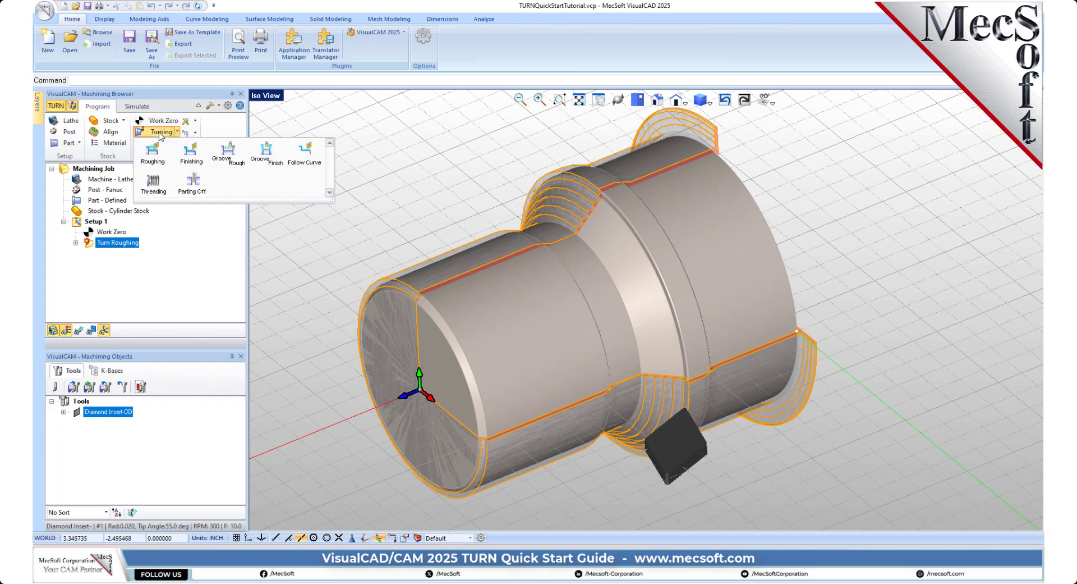
click(200, 153)
drag(213, 112, 340, 125)
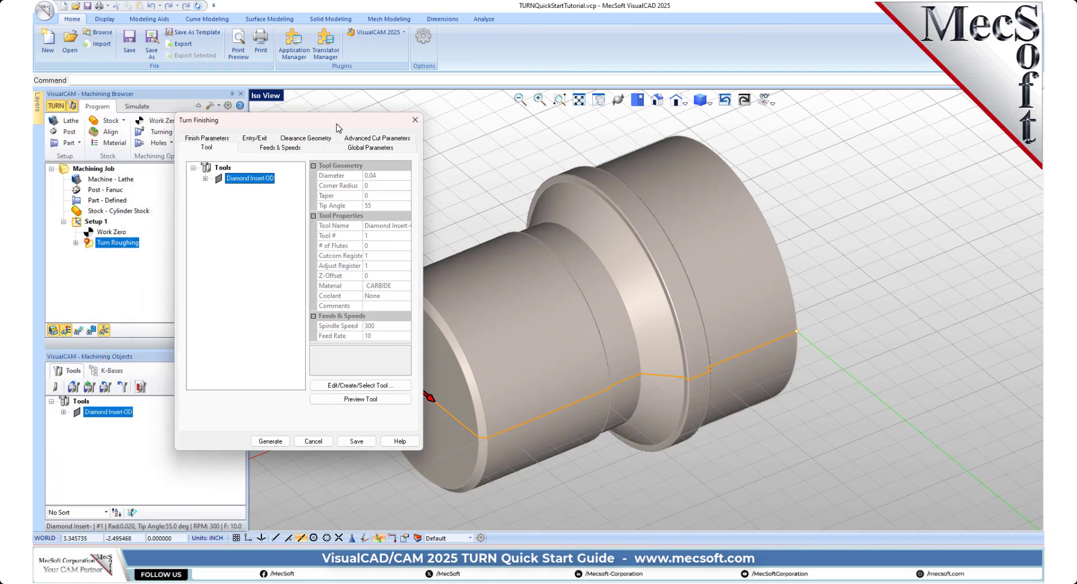
mouse_move(307, 242)
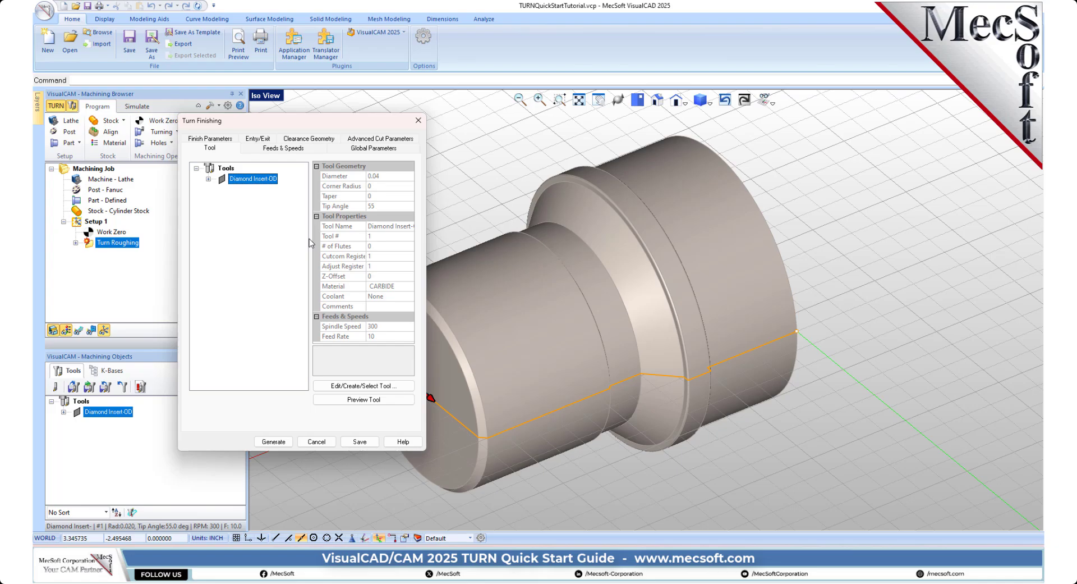
Review the finishing feeds and speeds and set the clearance geometry's cut transfer to Clearance Plane
click(297, 149)
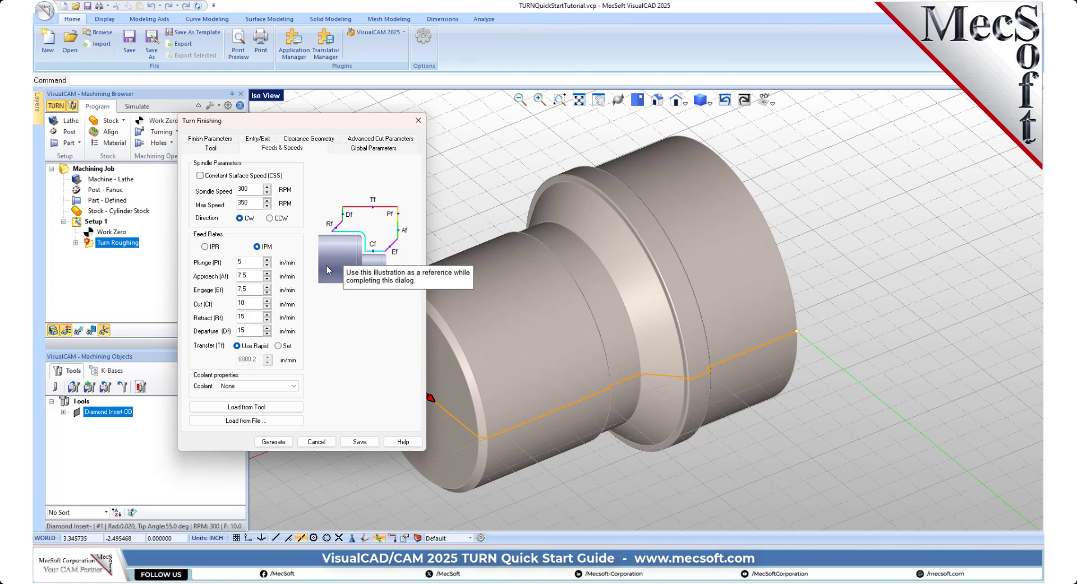
click(306, 140)
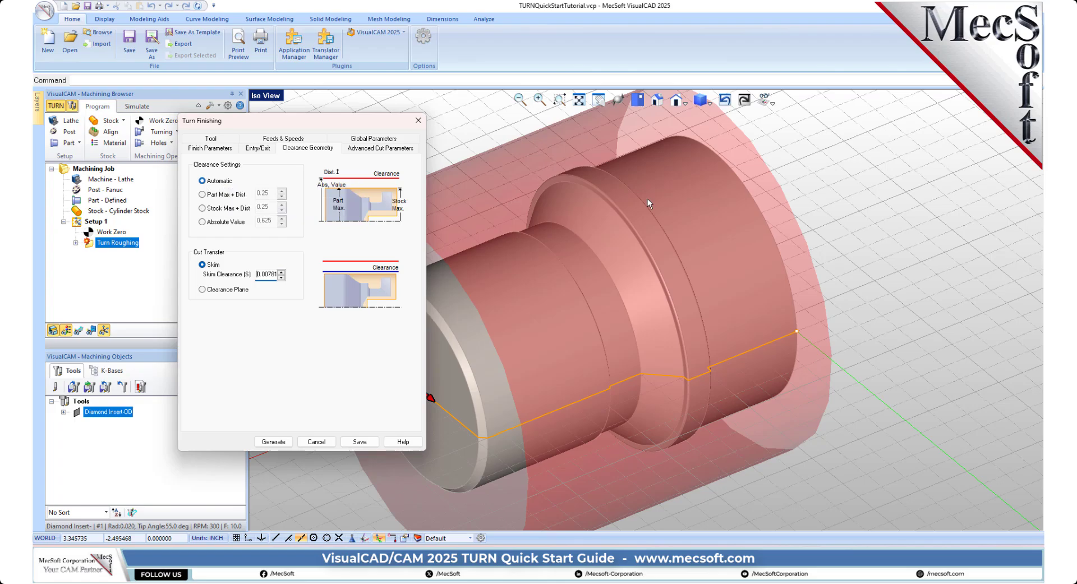
scroll(853, 213, down, 3)
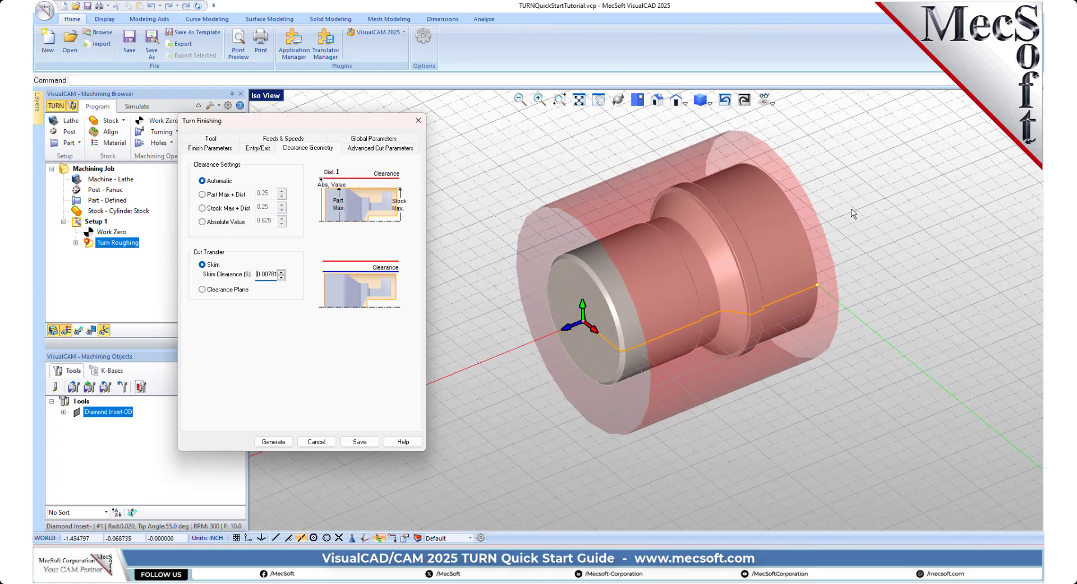
click(203, 289)
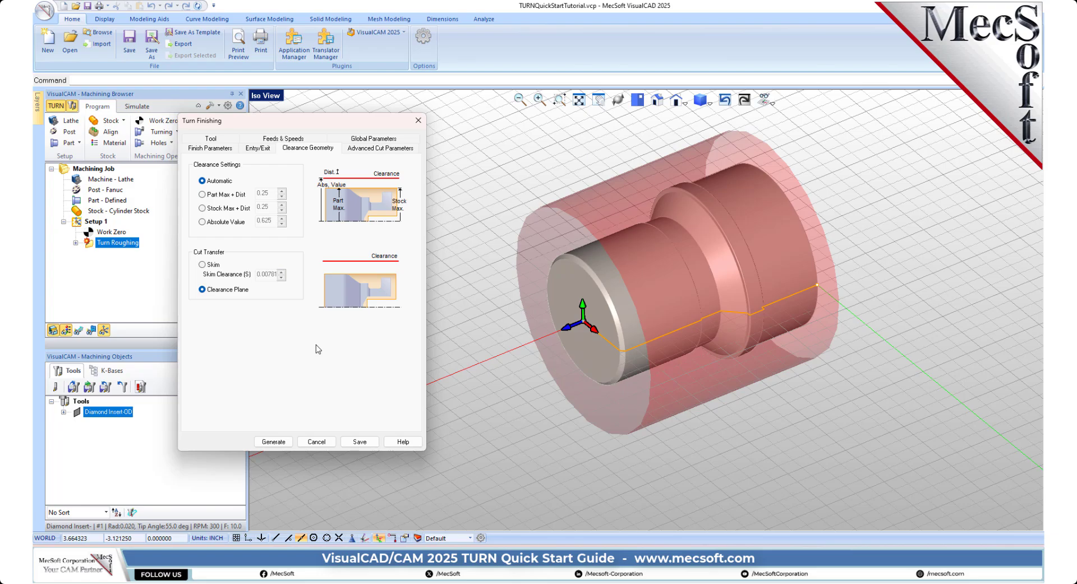
Keep the finishing stock at 0 in the global parameters and enable start and end point selection for cut containment
click(374, 138)
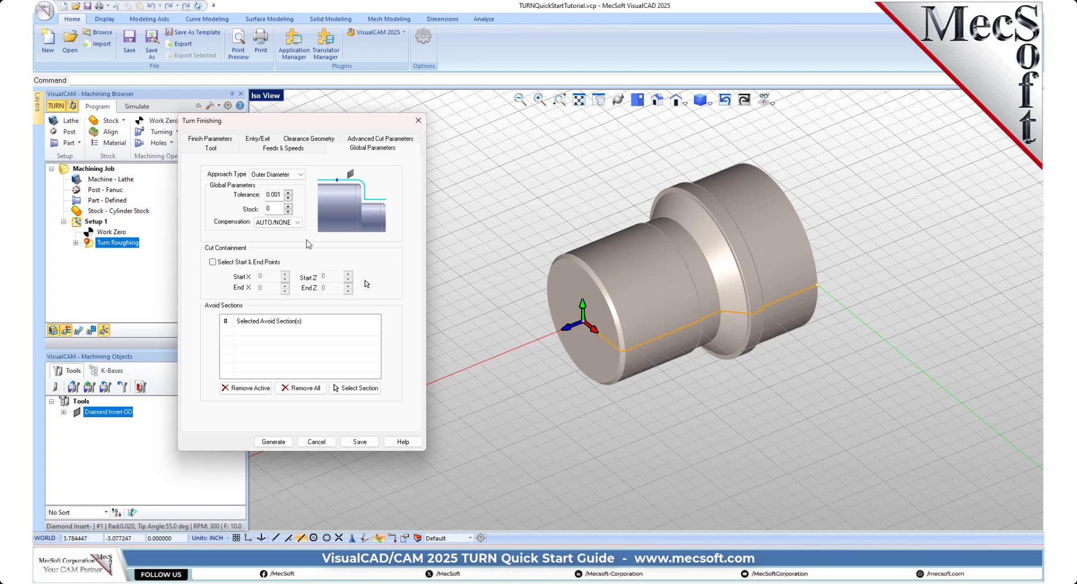
click(275, 209)
drag(275, 208, 242, 211)
mouse_move(338, 185)
click(214, 262)
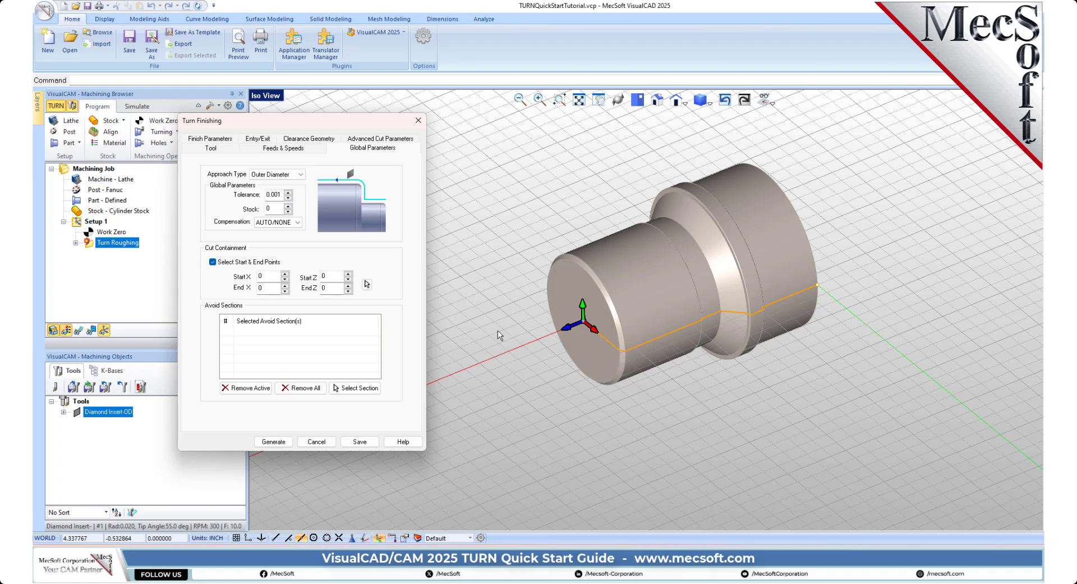
Using endpoint snapping in the top view, pick the containment start at the front-face chamfer corner and the end at the profile's far end
click(367, 284)
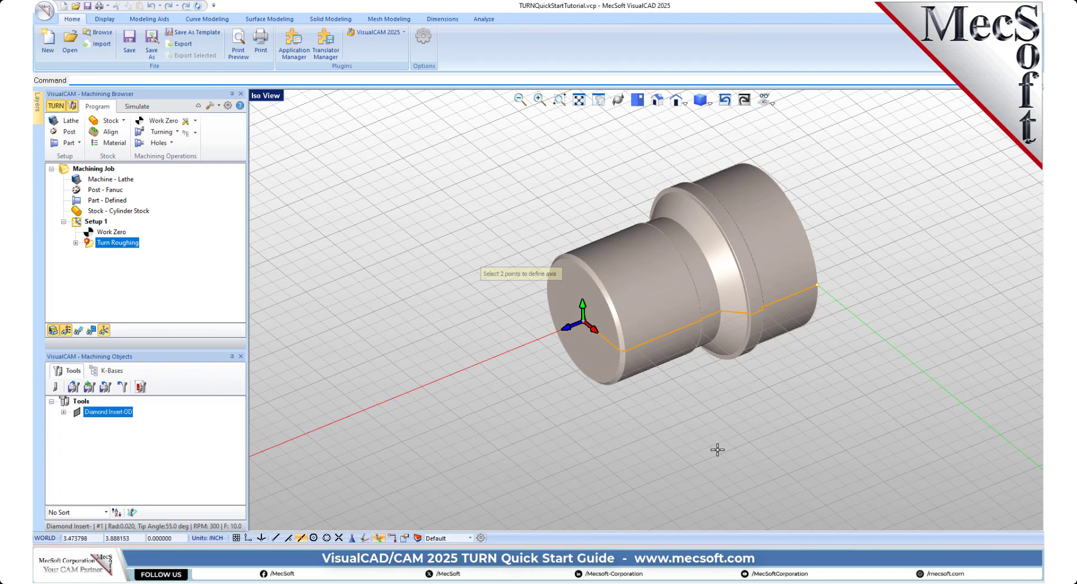
click(638, 100)
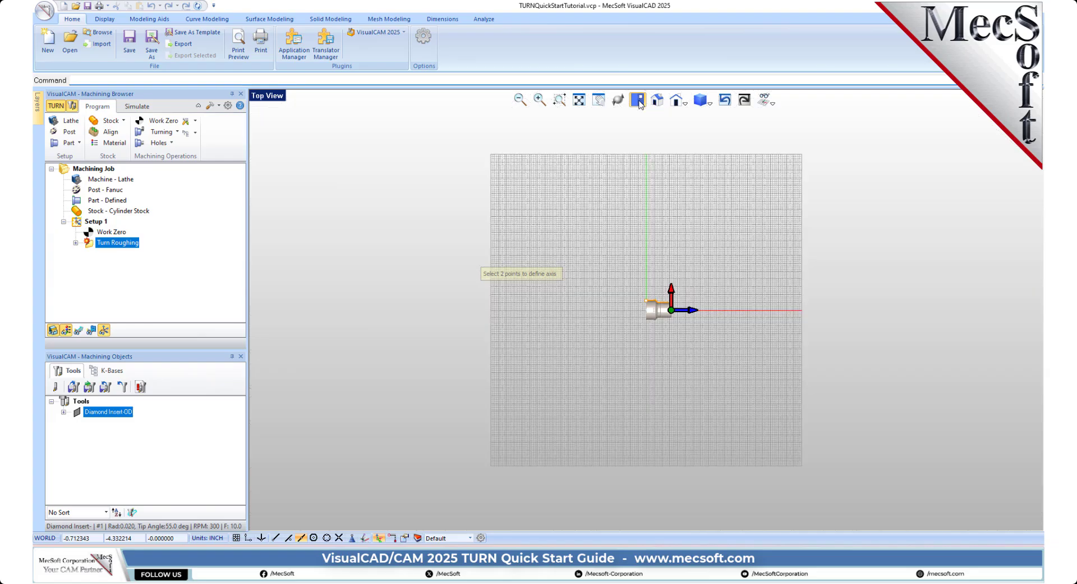
scroll(672, 332, up, 10)
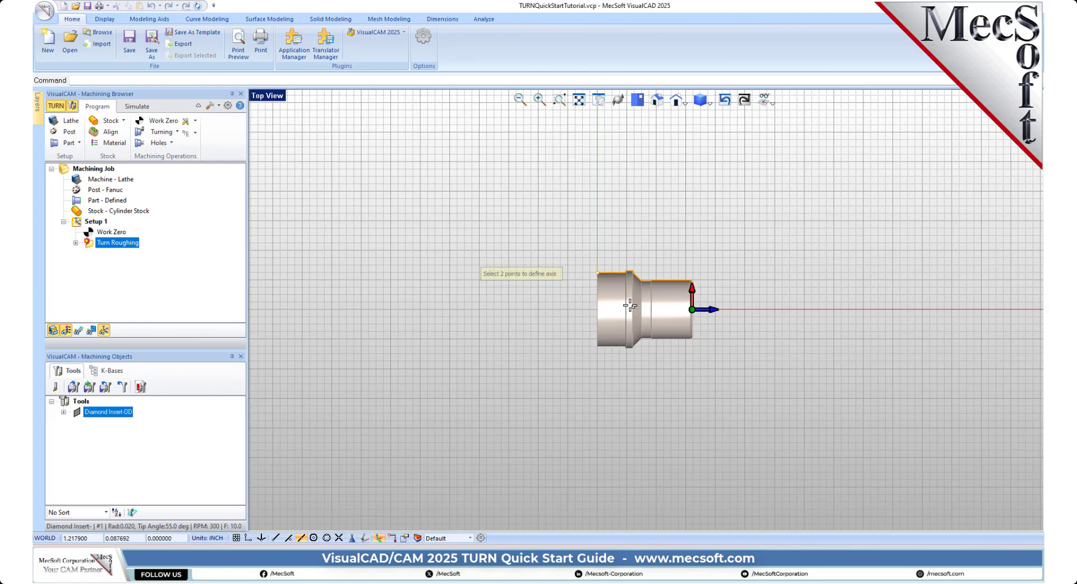
scroll(735, 278, up, 2)
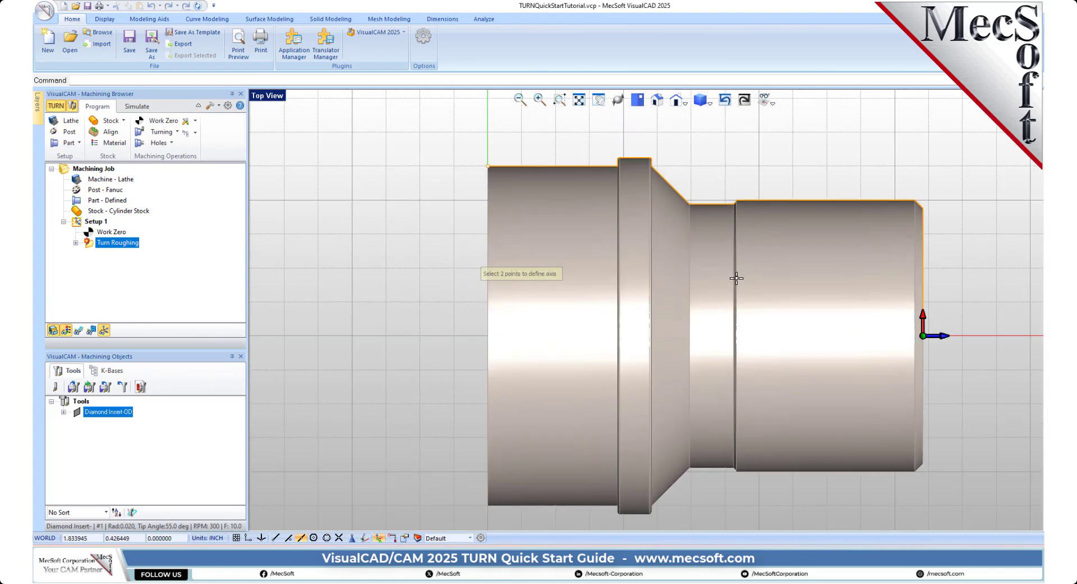
click(274, 539)
click(302, 537)
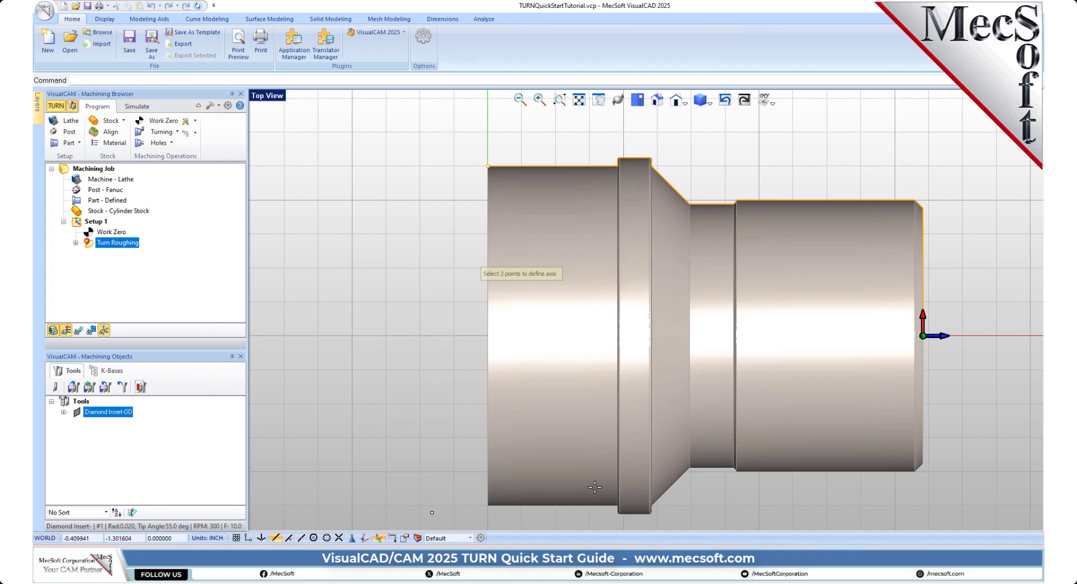
click(925, 209)
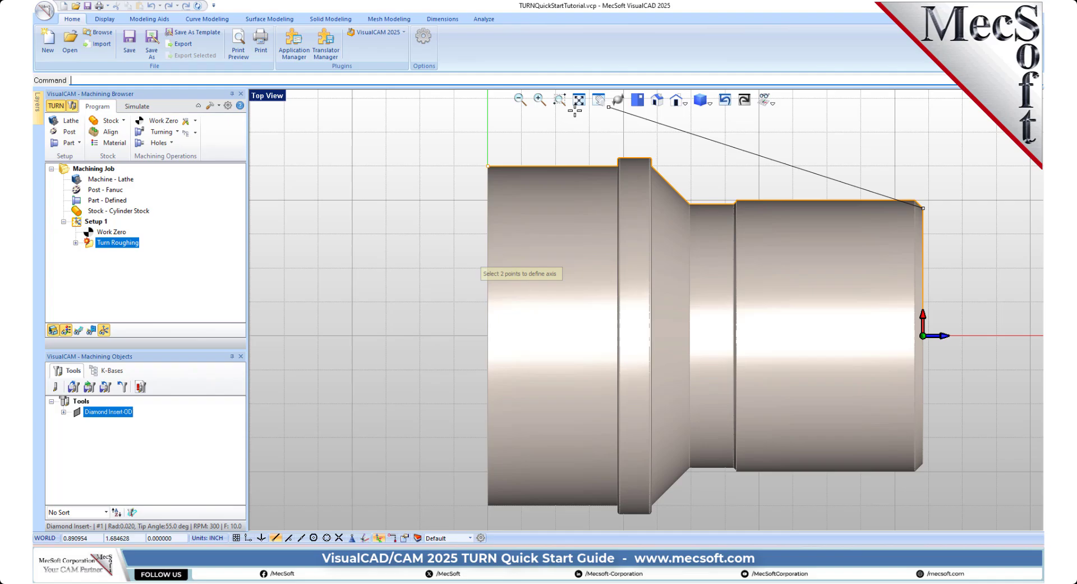
click(488, 166)
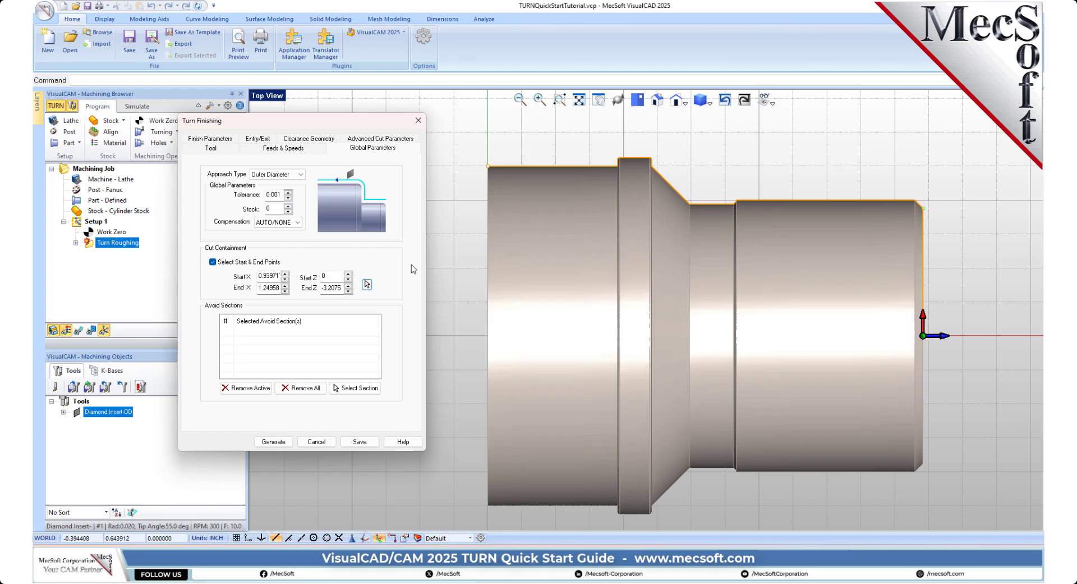
Generate the finishing toolpath and display it along the part profile for inspection
click(274, 441)
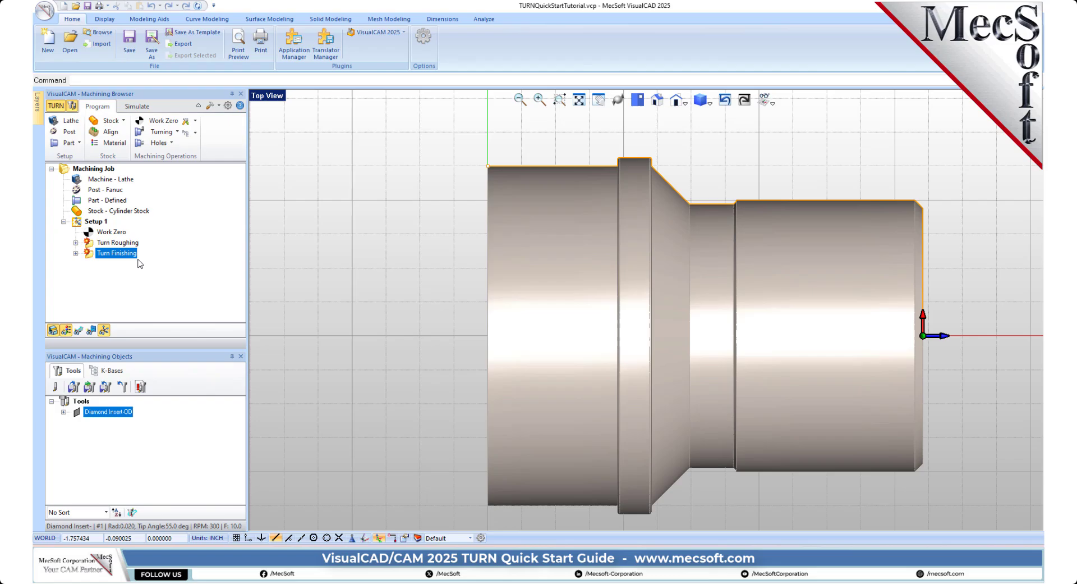
click(79, 330)
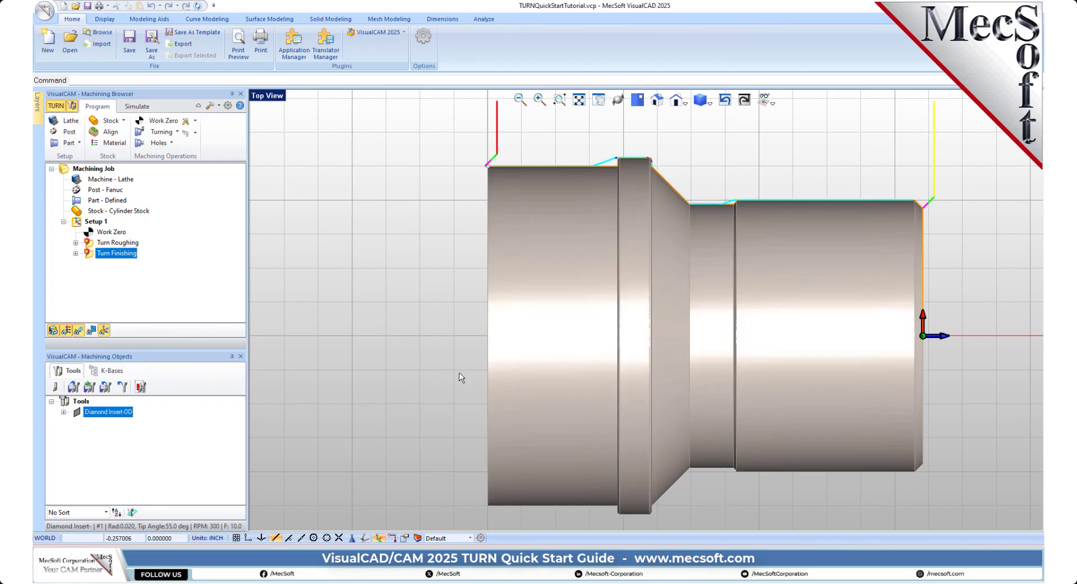
scroll(458, 375, down, 2)
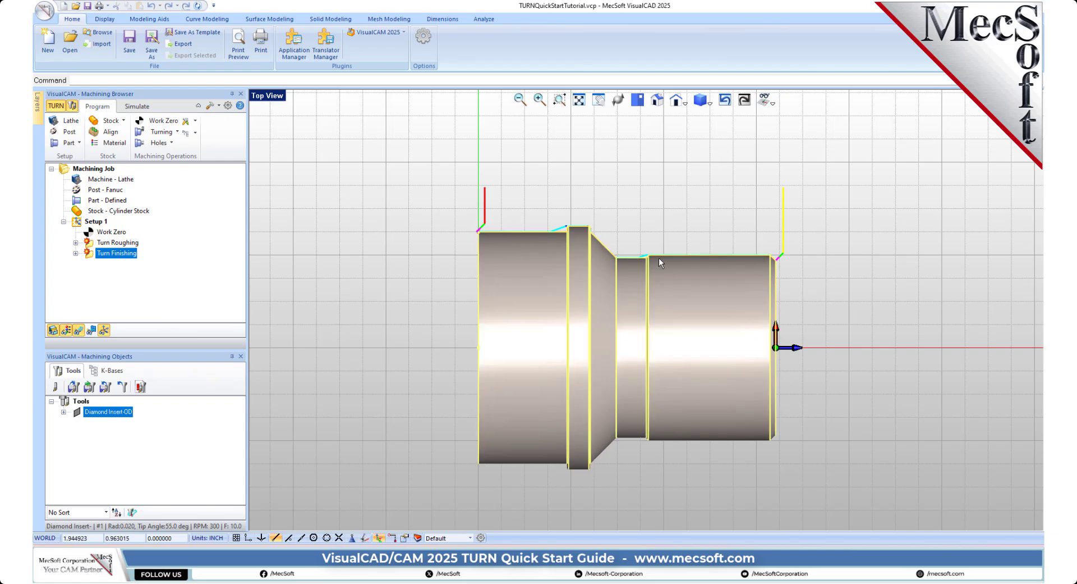
scroll(638, 248, up, 1)
scroll(638, 248, up, 1)
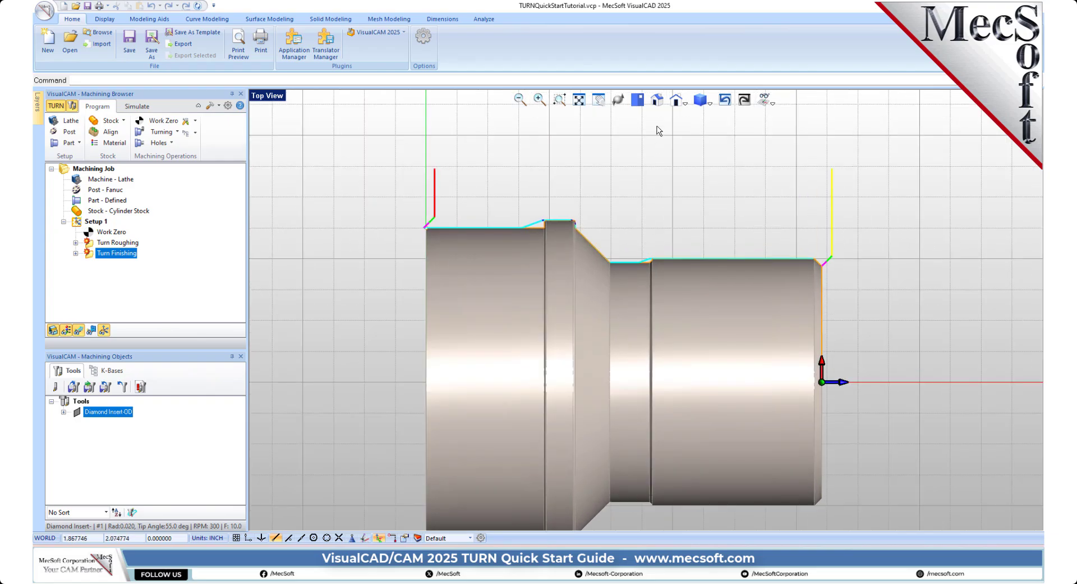
Simulate the Turn Finishing operation in the Isometric-2 view with Simulate by Moves turned off
click(136, 107)
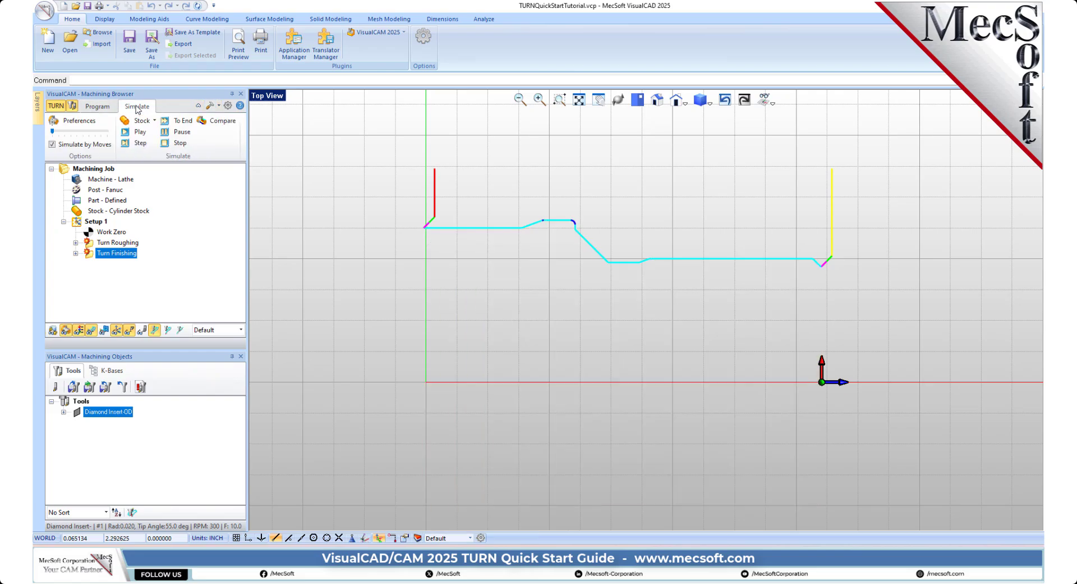
click(680, 105)
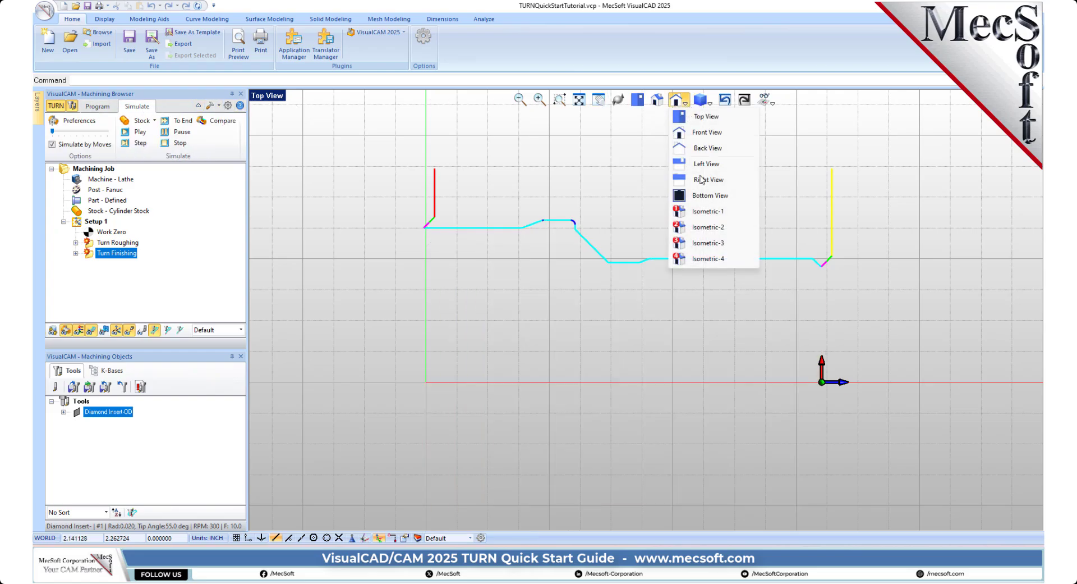
click(711, 231)
scroll(662, 325, up, 5)
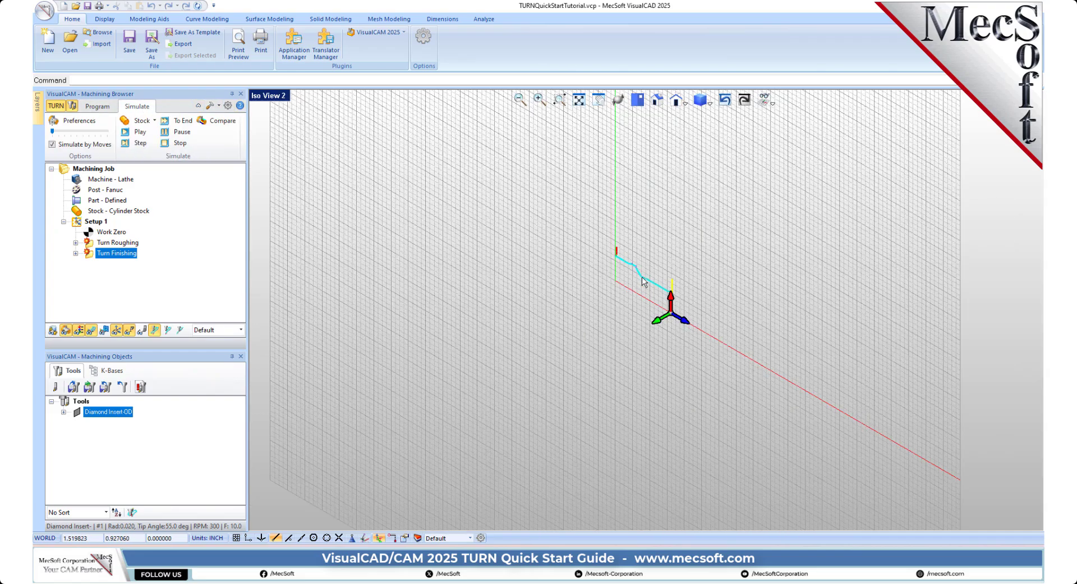
click(52, 144)
click(127, 133)
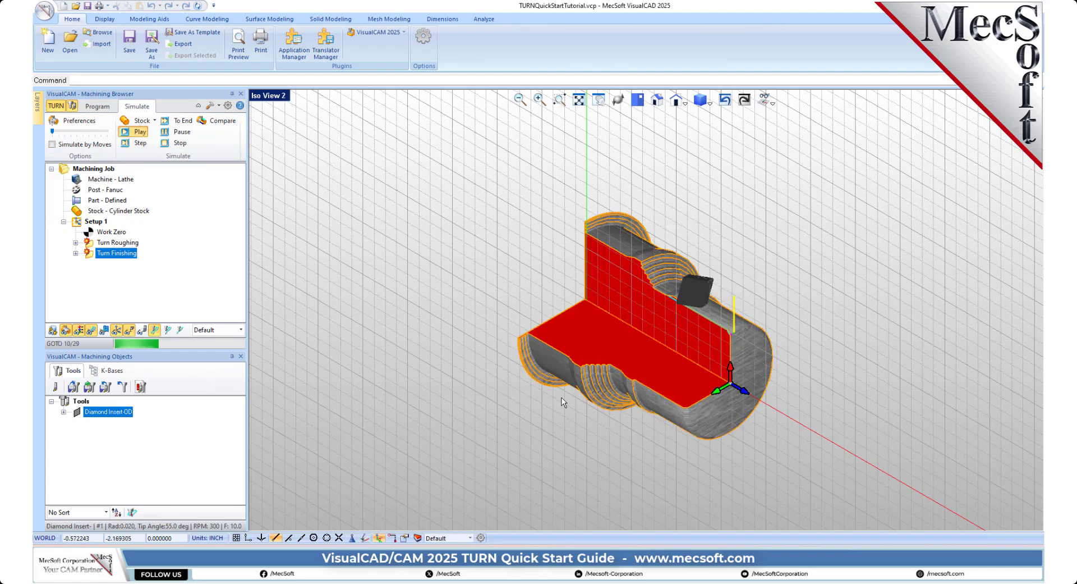
scroll(668, 336, up, 3)
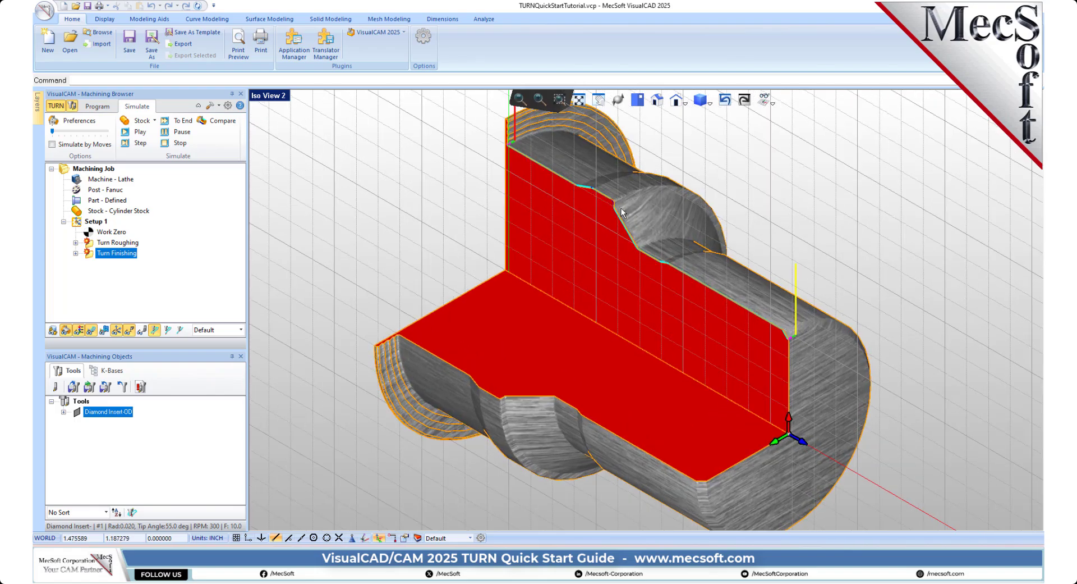
Replay the Turn Finishing simulation with the material texture display turned off and inspect the cut stock from several isometric angles
click(124, 132)
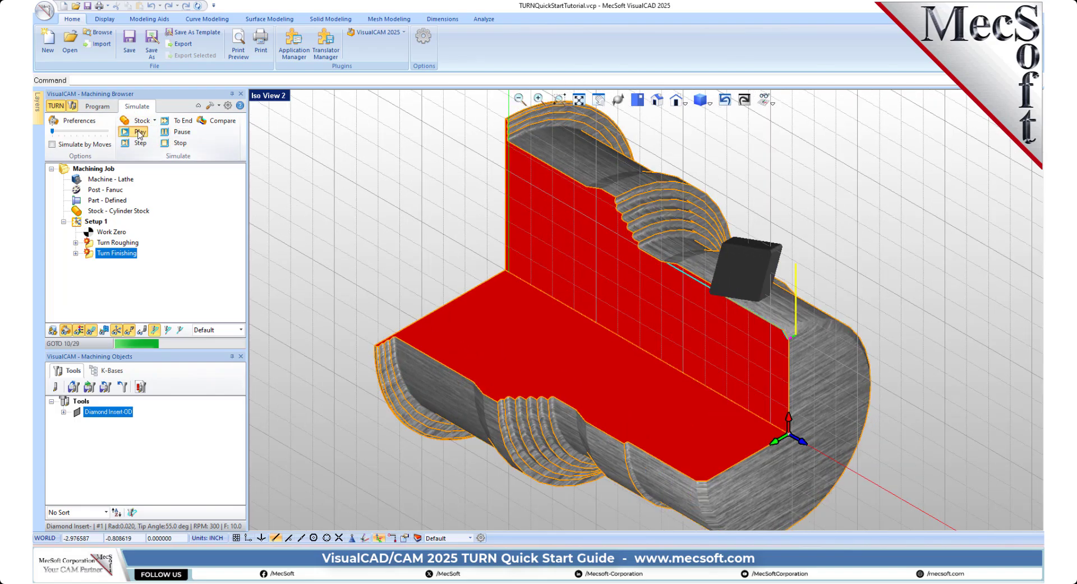
click(81, 332)
click(141, 134)
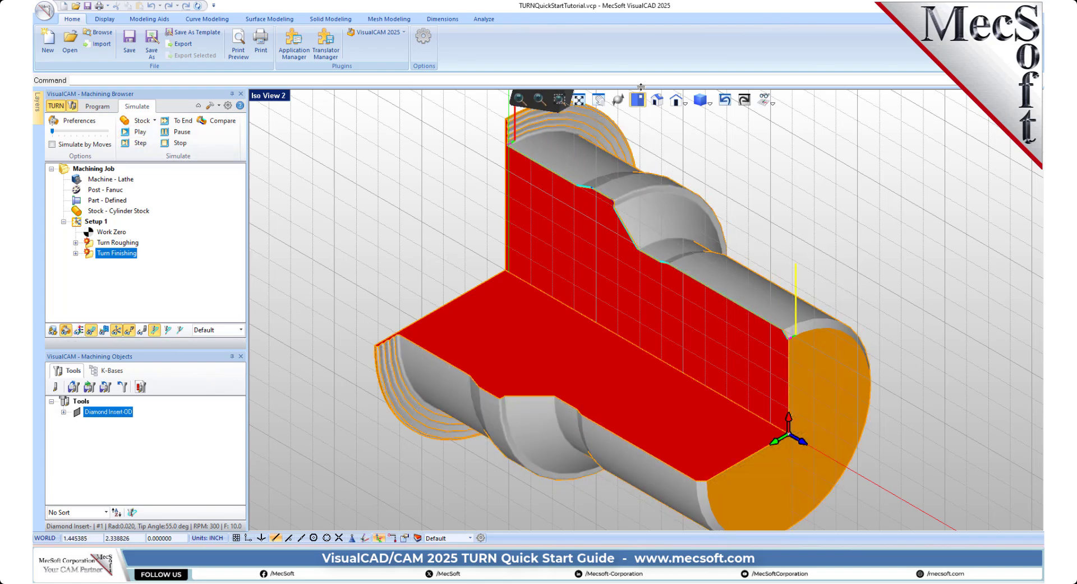
click(657, 100)
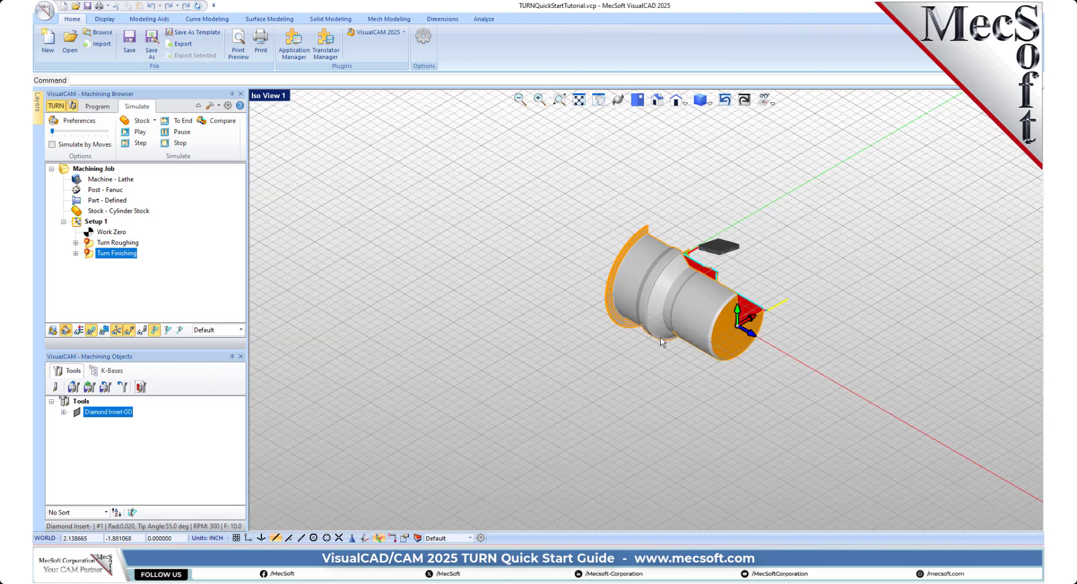
middle_drag(719, 286, 677, 316)
scroll(712, 361, down, 3)
scroll(629, 274, up, 5)
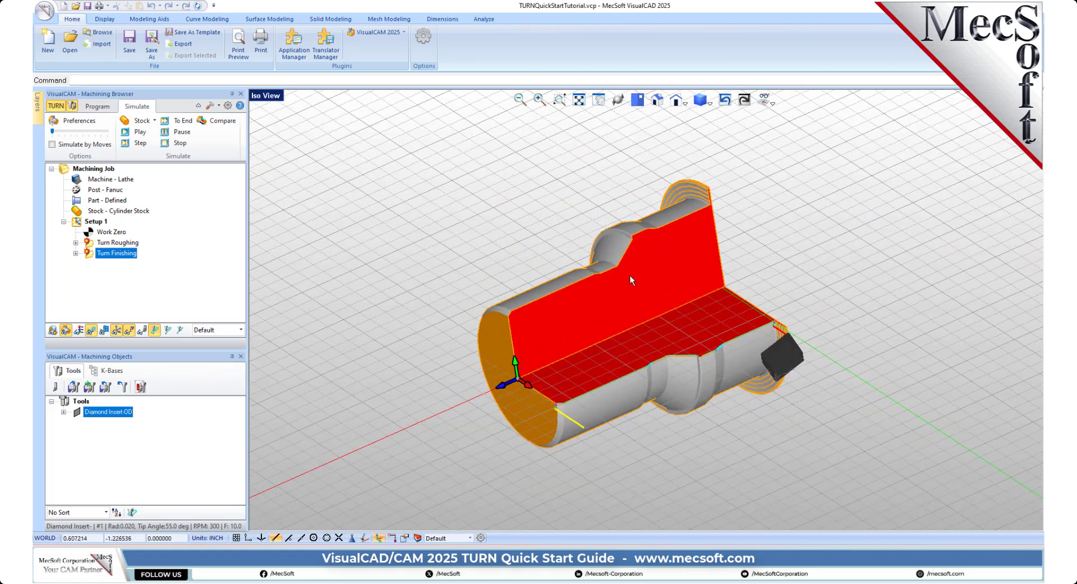
Post-process Setup 1 with the Fanuc post to TURNQuickStartTutorial_Setup 1.nc in the QuickStart folder, then review and close the G-code
click(87, 223)
right_click(92, 223)
click(119, 248)
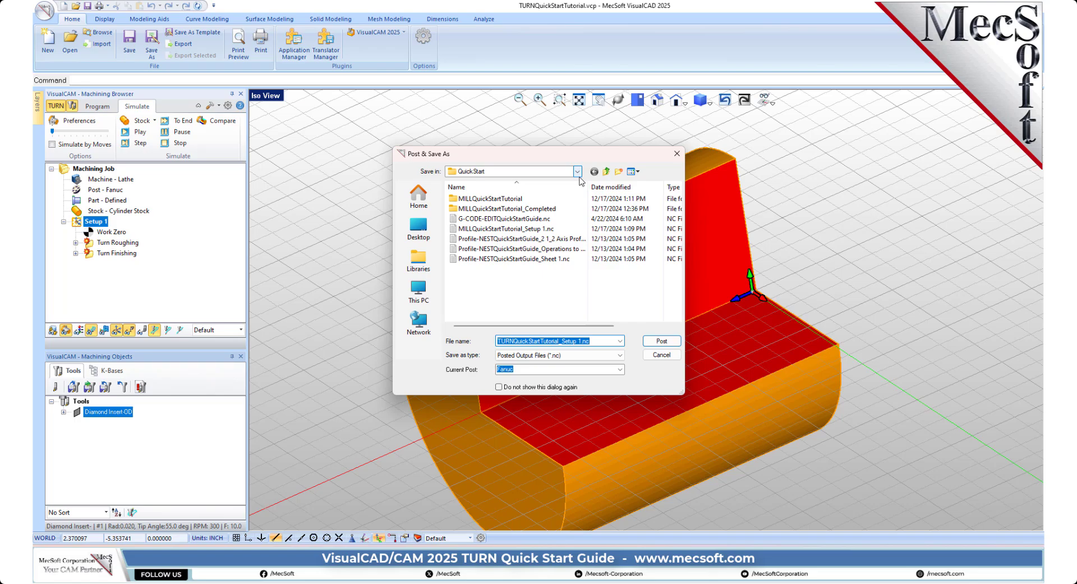
click(657, 340)
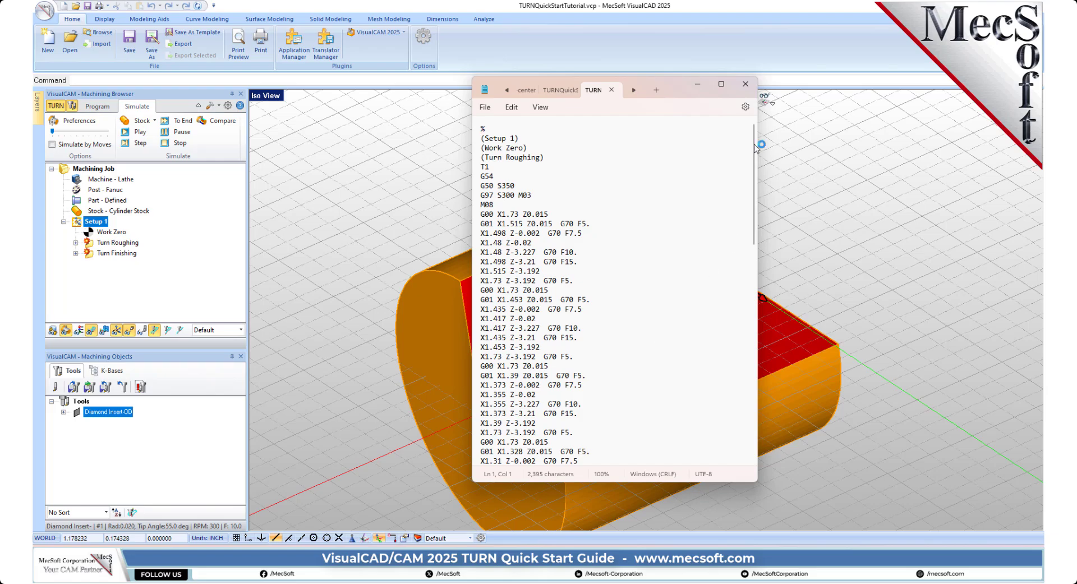
drag(753, 179, 755, 127)
click(745, 83)
Review Setup 1's machining operations information, checking the tool, feed, spindle speed and machining time of Turn Roughing and Turn Finishing
scroll(636, 176, down, 2)
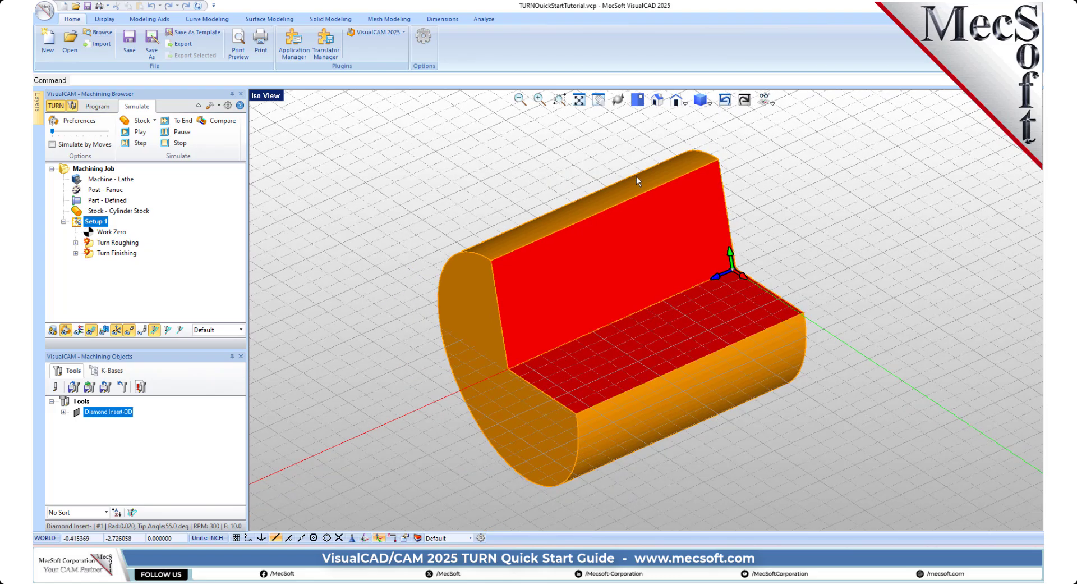
click(98, 107)
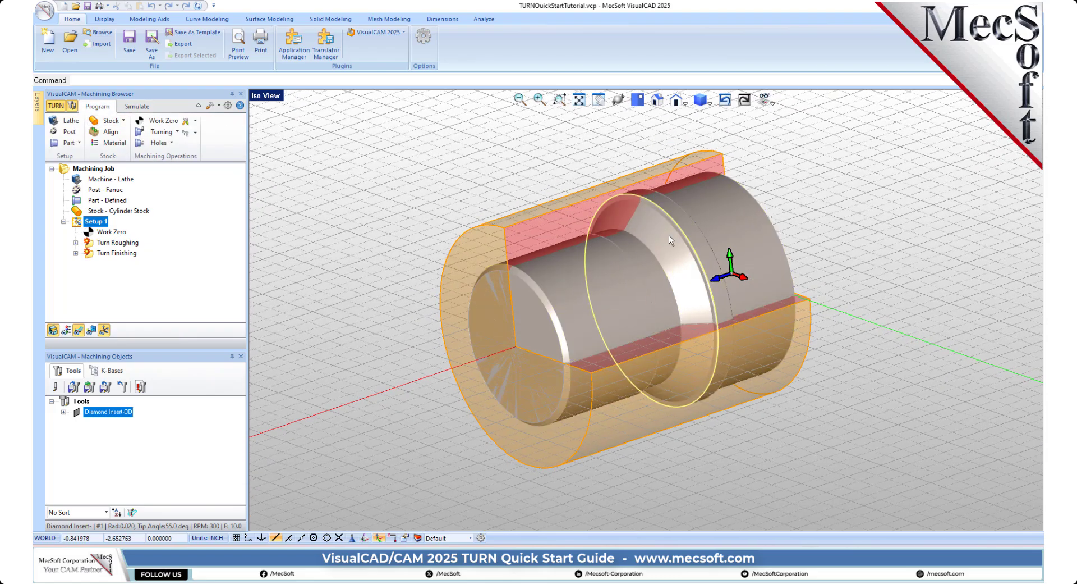
scroll(648, 265, up, 2)
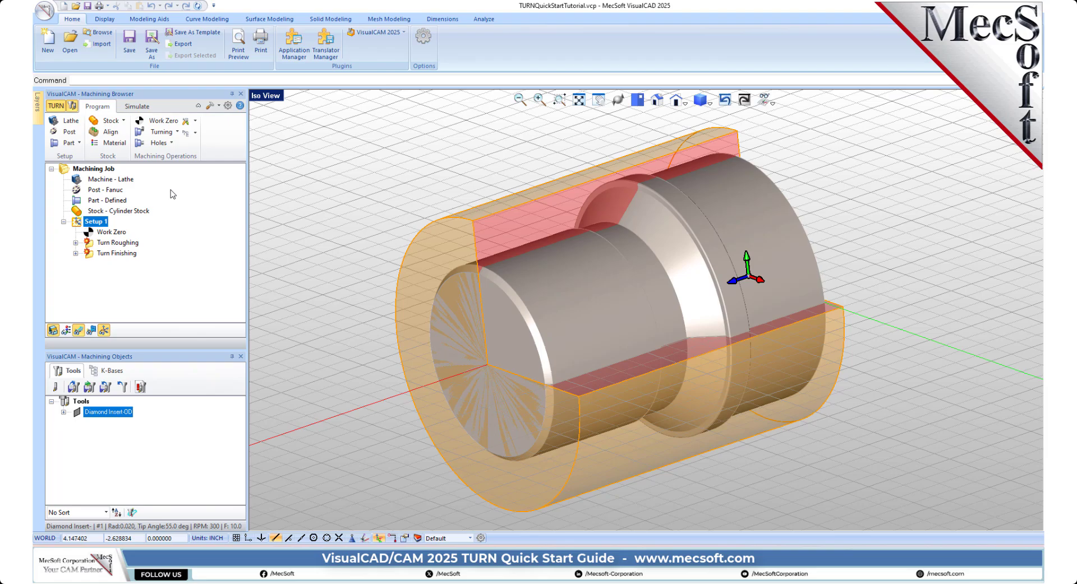
right_click(101, 225)
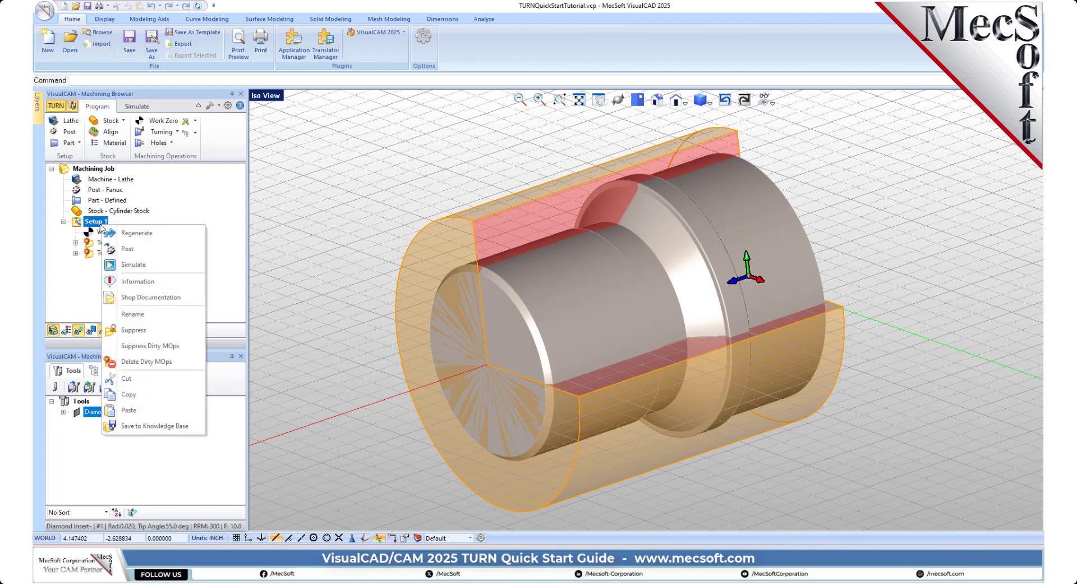
click(174, 281)
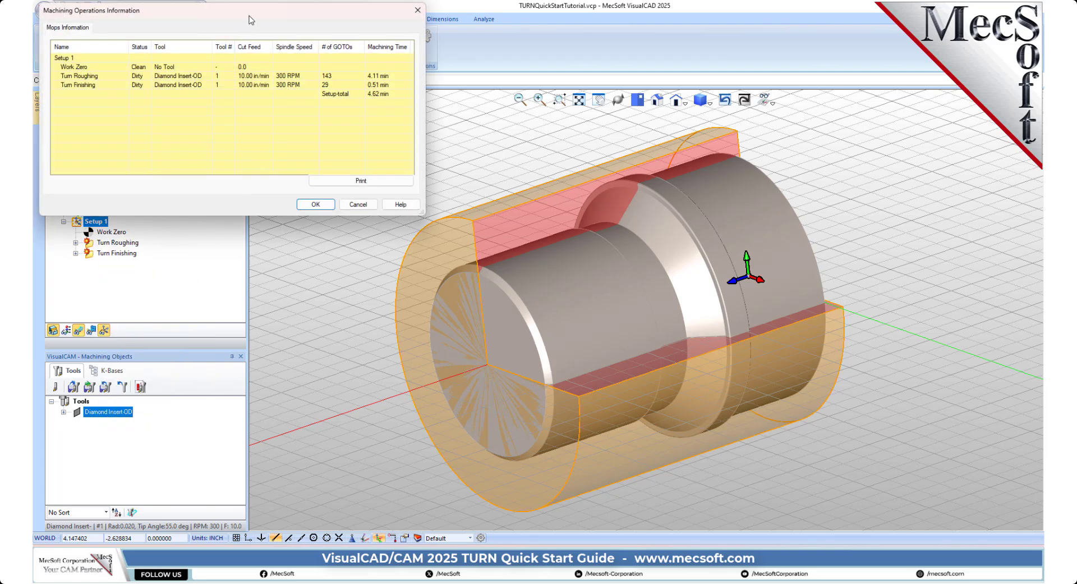
drag(251, 20, 270, 151)
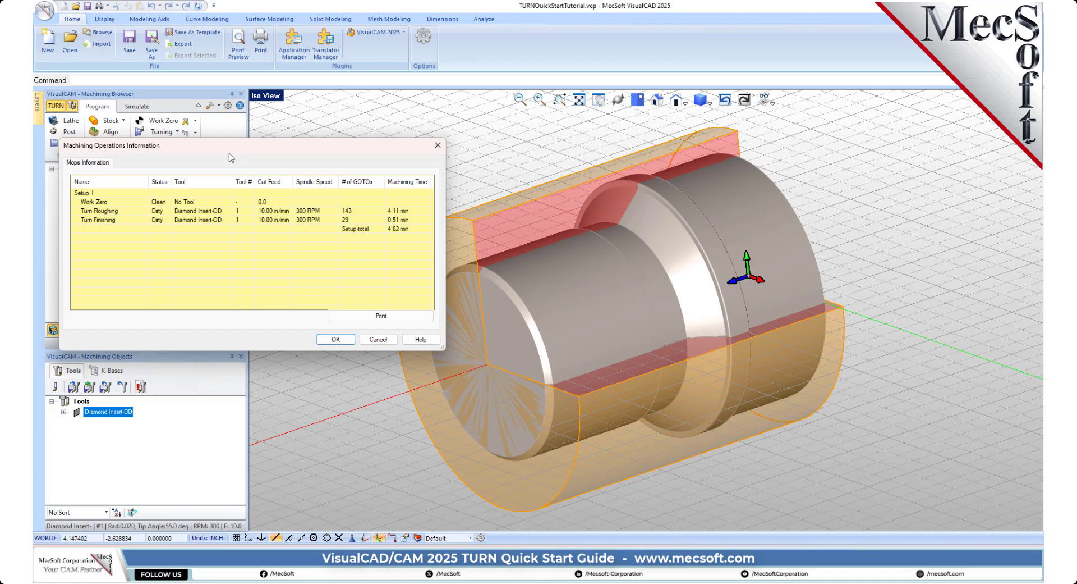
click(118, 210)
click(118, 220)
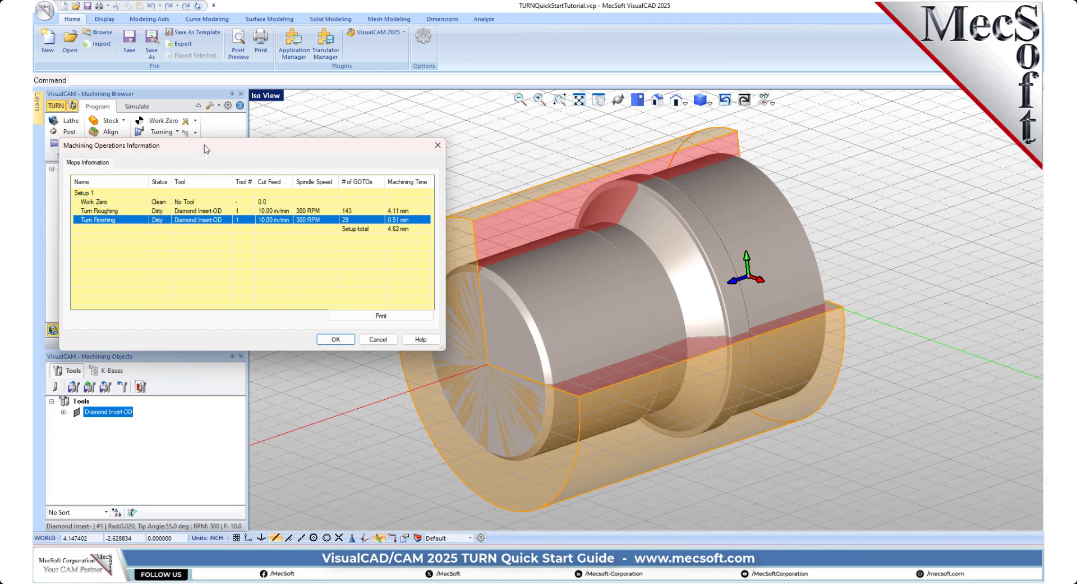
drag(205, 146, 394, 148)
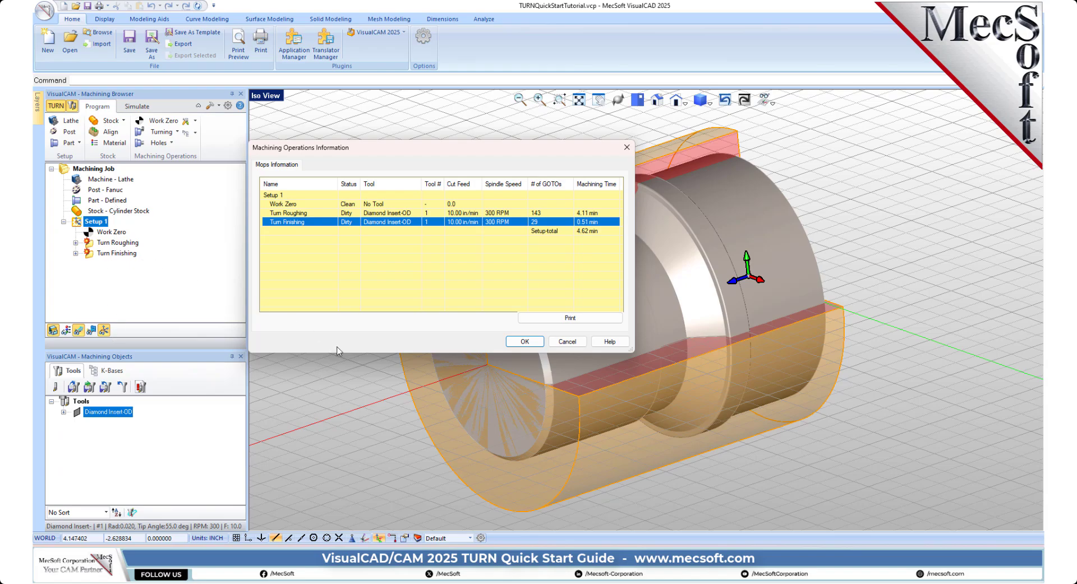
click(525, 341)
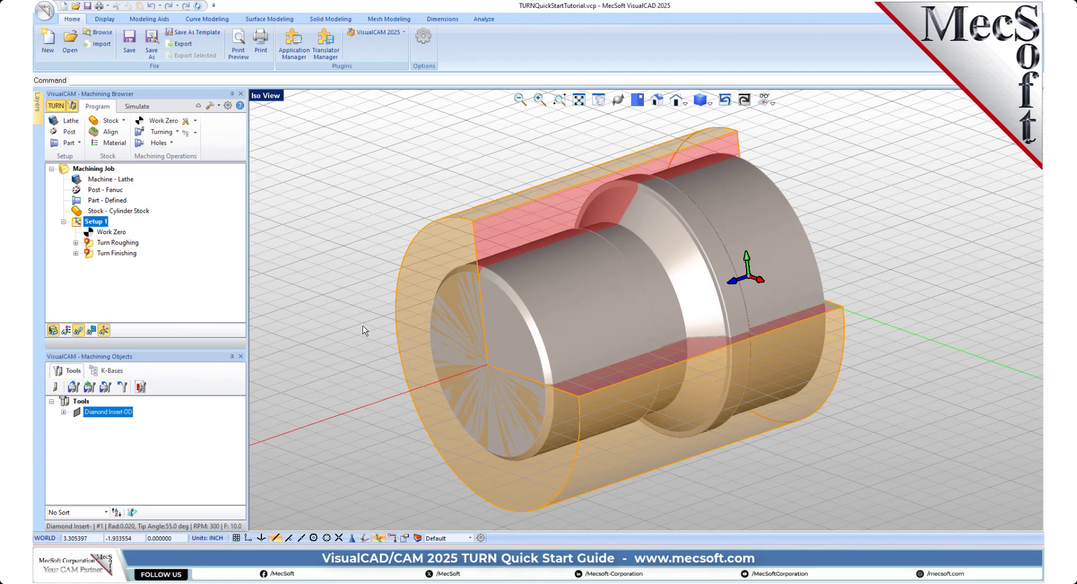
Generate shop documentation for Setup 1 using Template1, saved as TURNQuickStartTutorial in the QuickStart folder
right_click(101, 223)
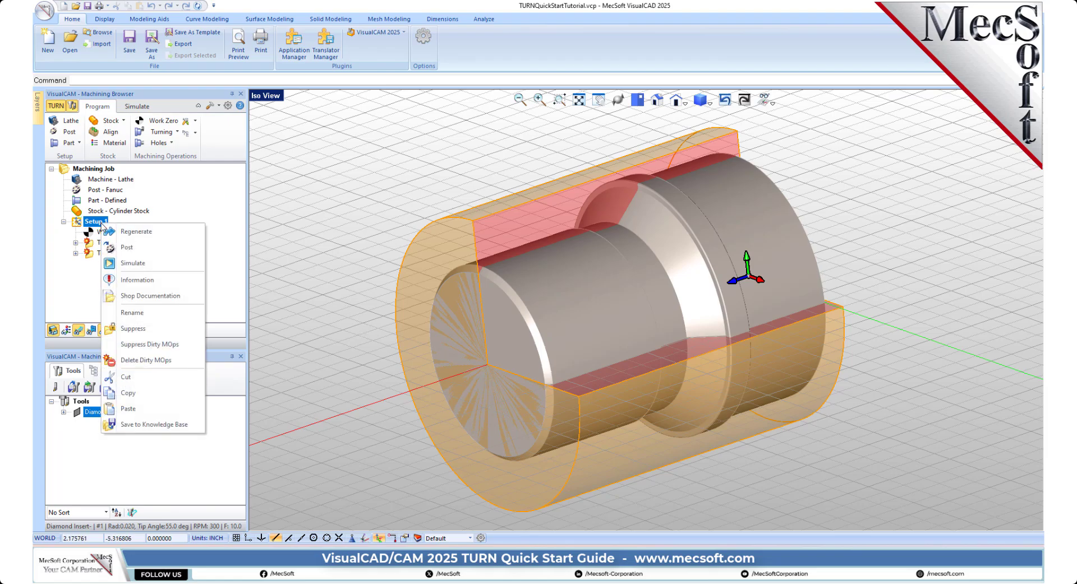
click(188, 299)
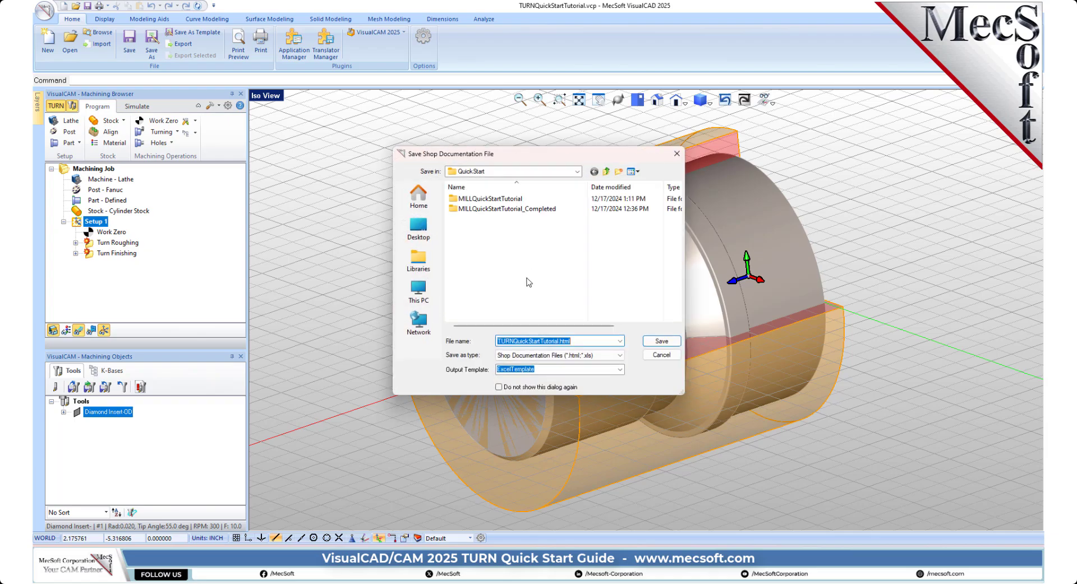
click(621, 369)
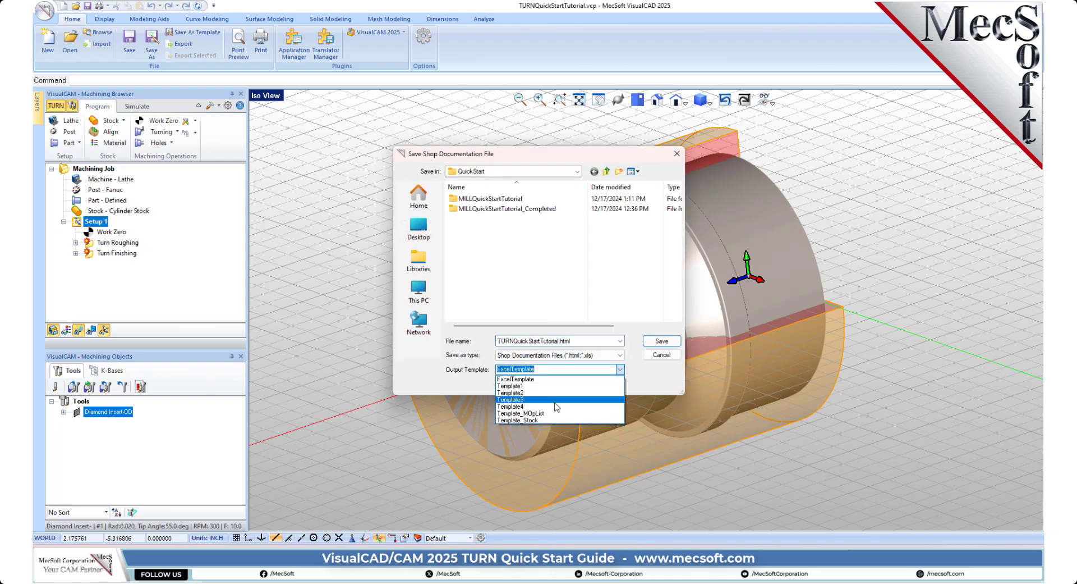
click(528, 385)
click(662, 341)
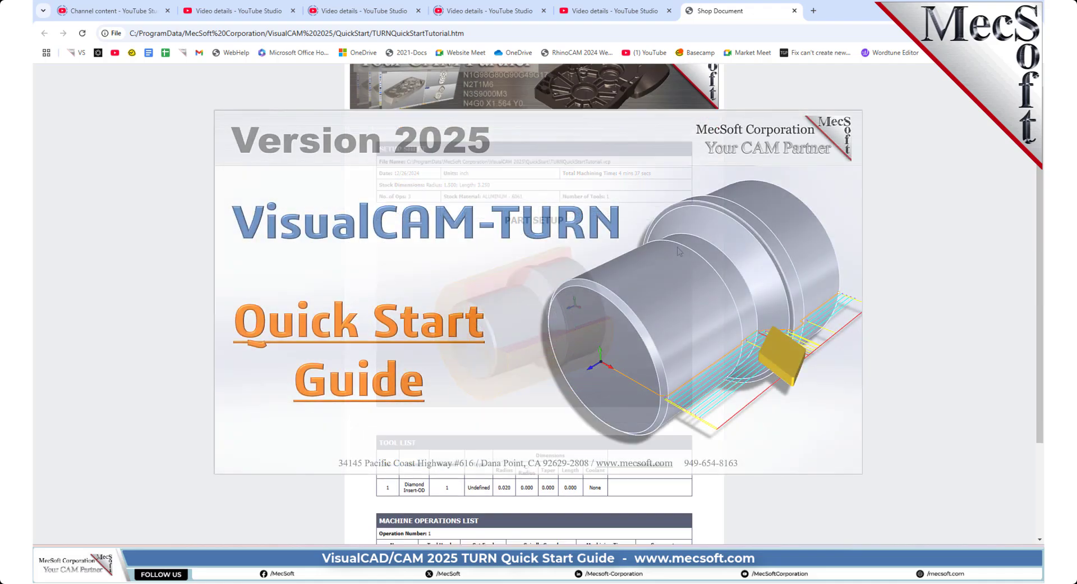
Look over the shop document in the browser and detach it into its own window in front of VisualCAM
scroll(703, 262, down, 3)
scroll(762, 63, up, 3)
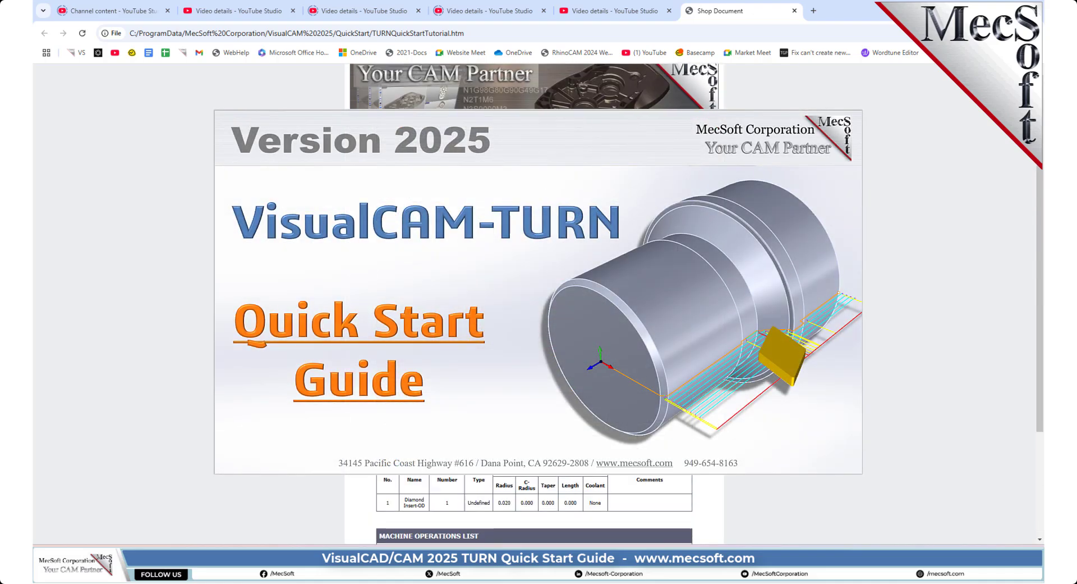
drag(729, 11, 505, 72)
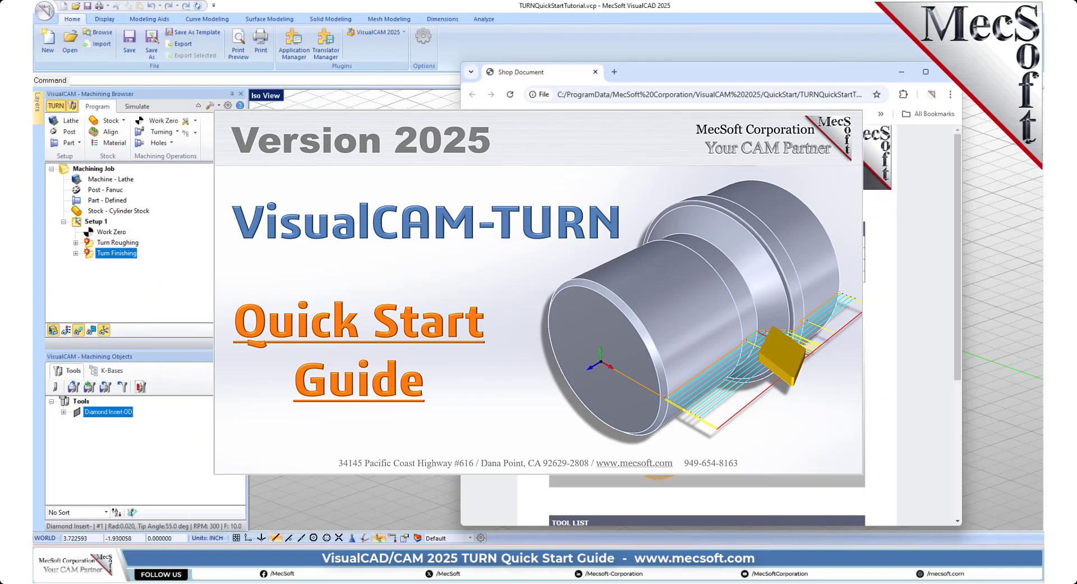
drag(790, 75, 843, 57)
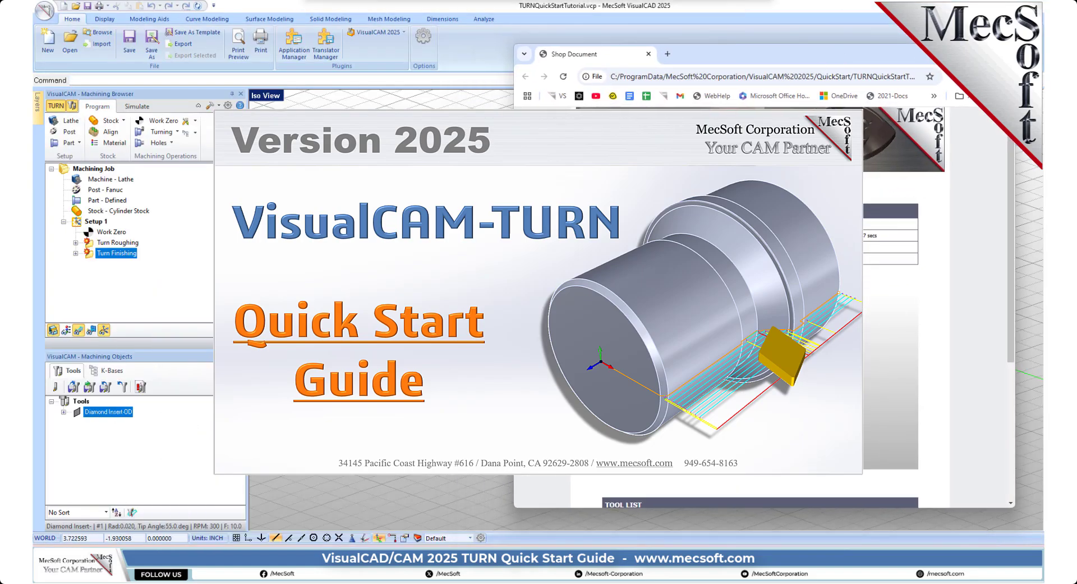